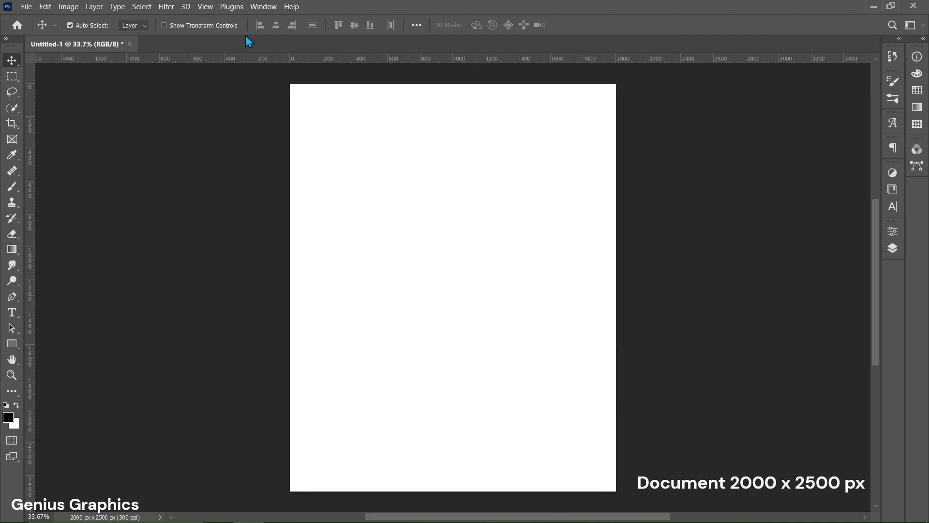
# Create a new guide layout with 50 px margins on all four sides of the canvas
pyautogui.click(205, 6)
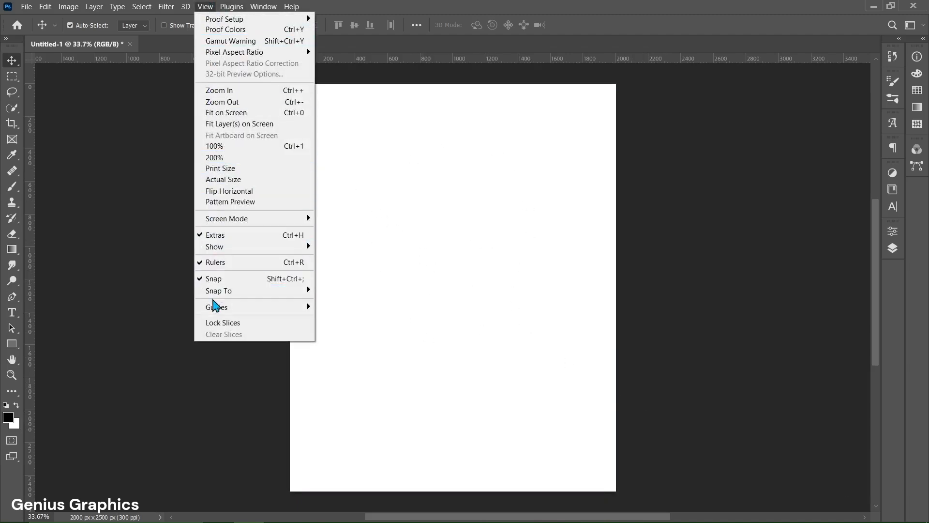
pyautogui.moveTo(216, 307)
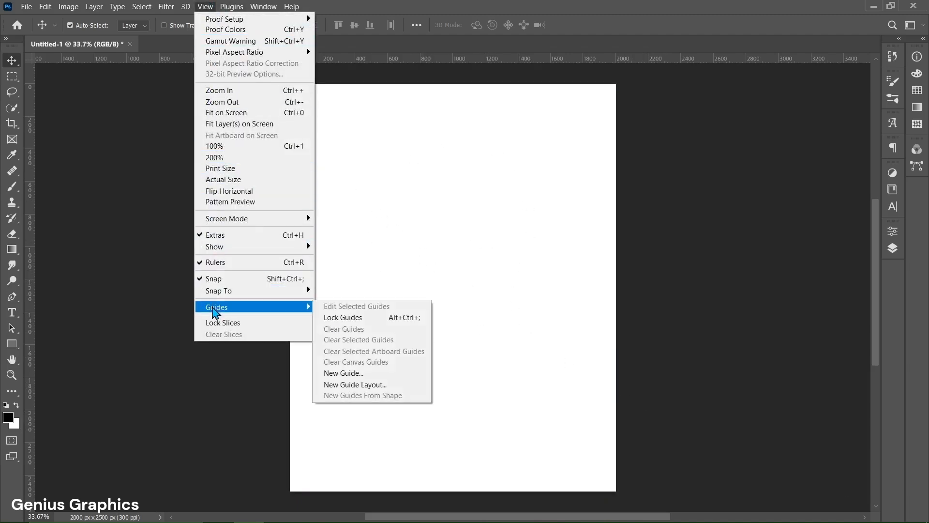
pyautogui.click(348, 384)
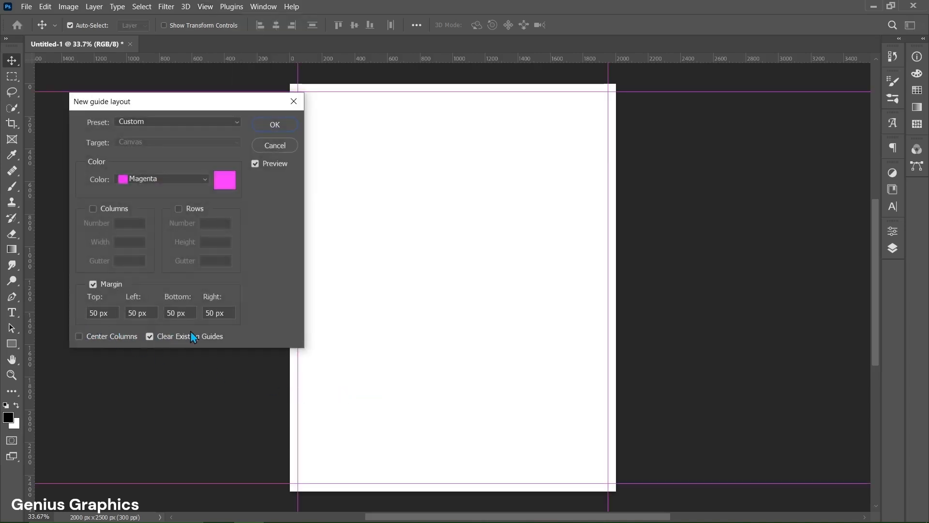
pyautogui.click(259, 126)
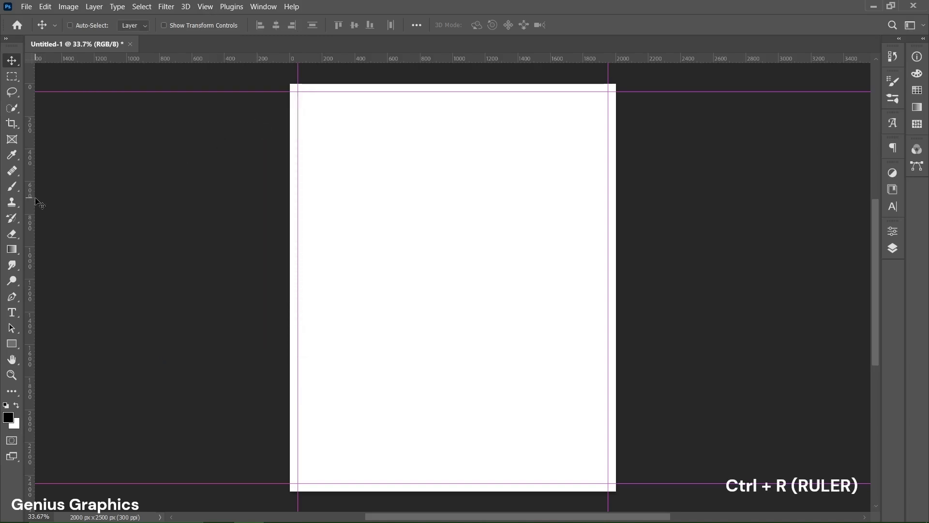
# Place a vertical guide through the horizontal centre of the canvas
pyautogui.hotkey('ctrl', 'r')
pyautogui.hotkey('ctrl', 'r')
pyautogui.moveTo(34, 202); pyautogui.dragTo(451, 201)
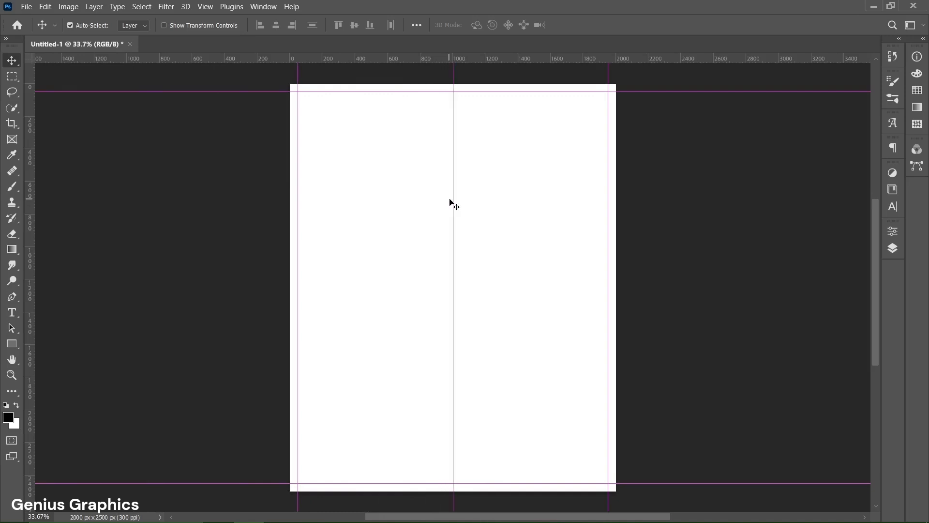
# Add a gradient fill layer above the background using the Foreground to Background preset from the Basics group
pyautogui.click(894, 250)
pyautogui.click(813, 444)
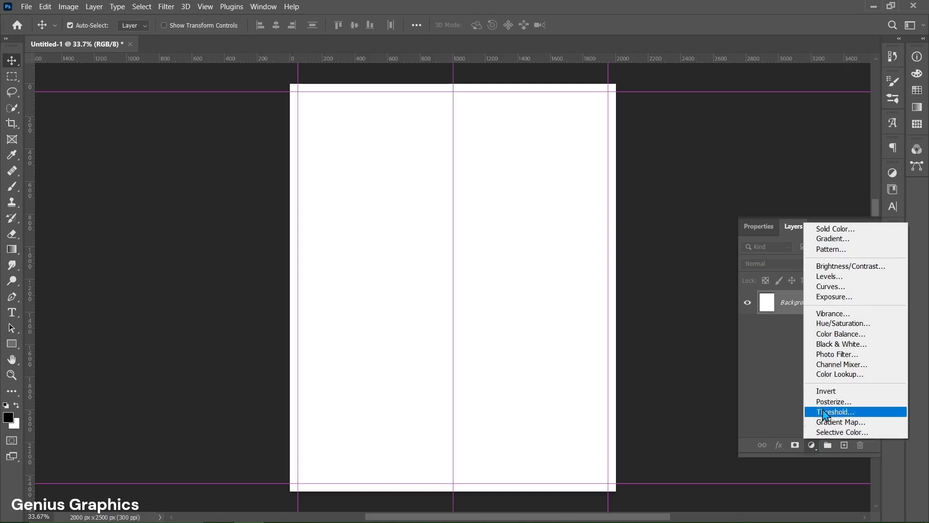
pyautogui.click(832, 240)
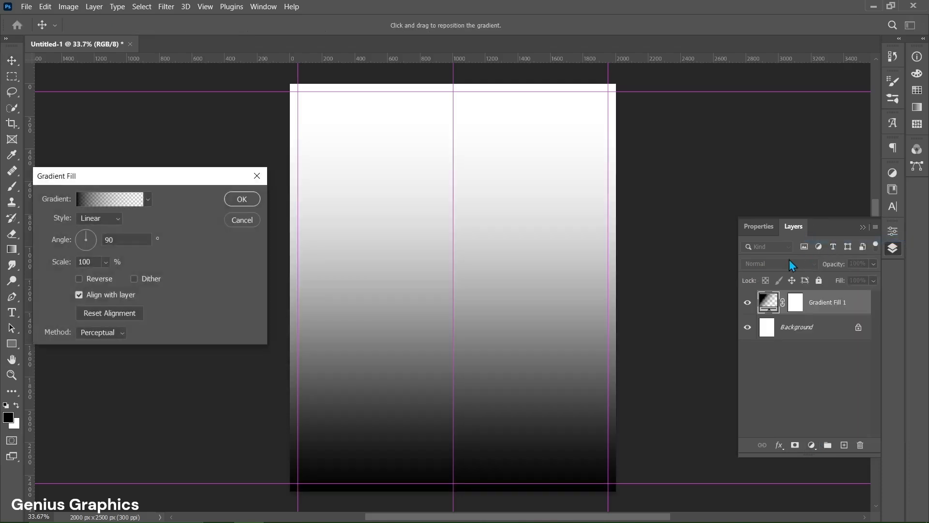
pyautogui.click(107, 204)
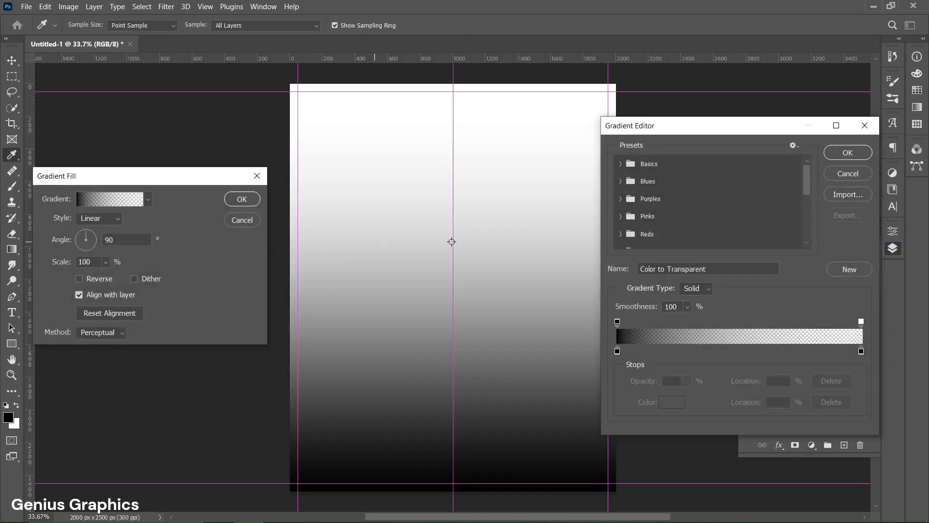
pyautogui.click(620, 164)
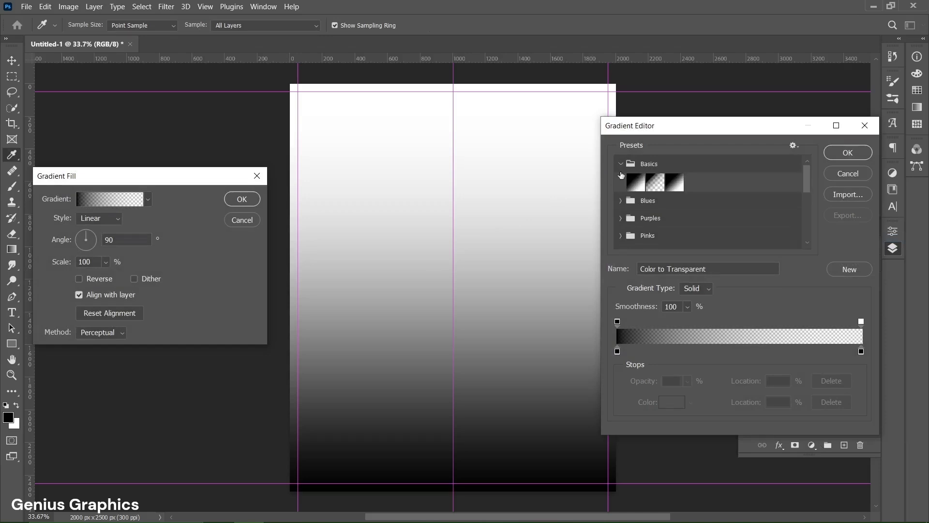
pyautogui.click(634, 189)
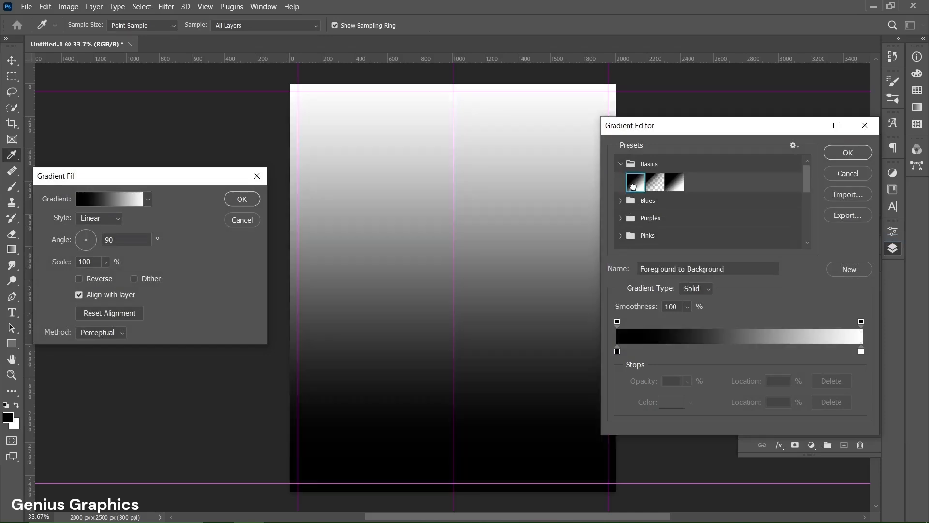
# Set the gradient's starting color stop to ff9500
pyautogui.click(617, 352)
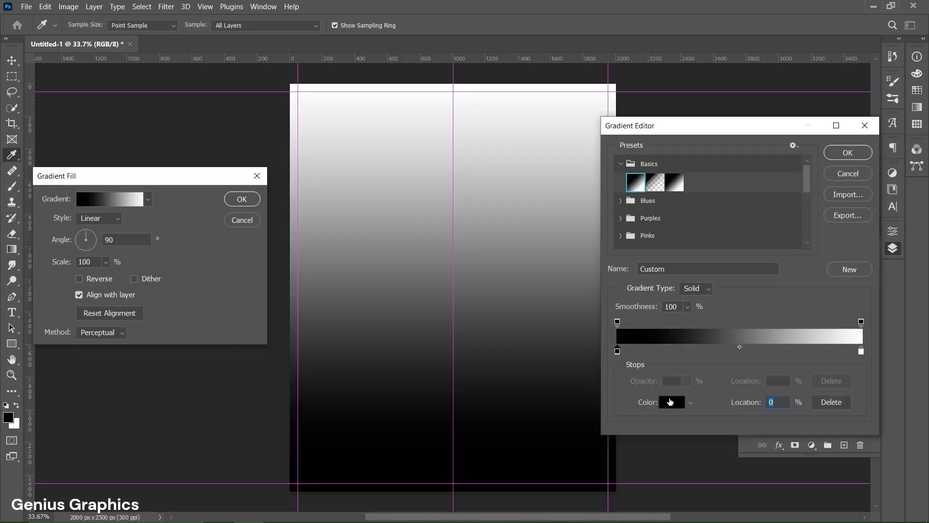
pyautogui.click(670, 402)
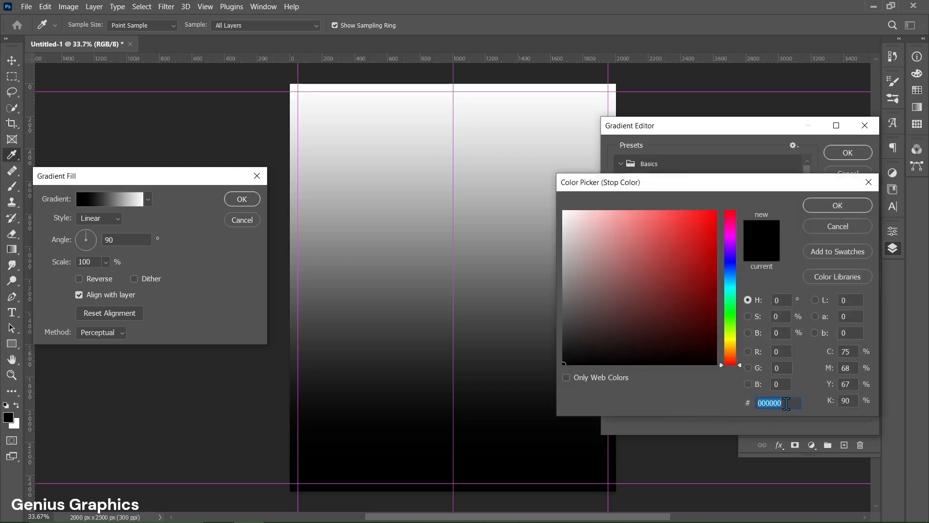
pyautogui.write('ff9500')
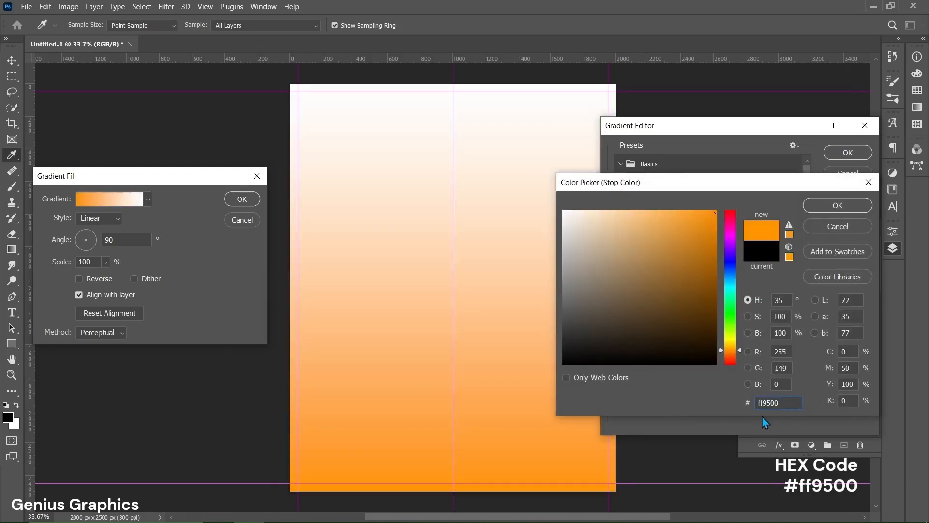
pyautogui.click(837, 207)
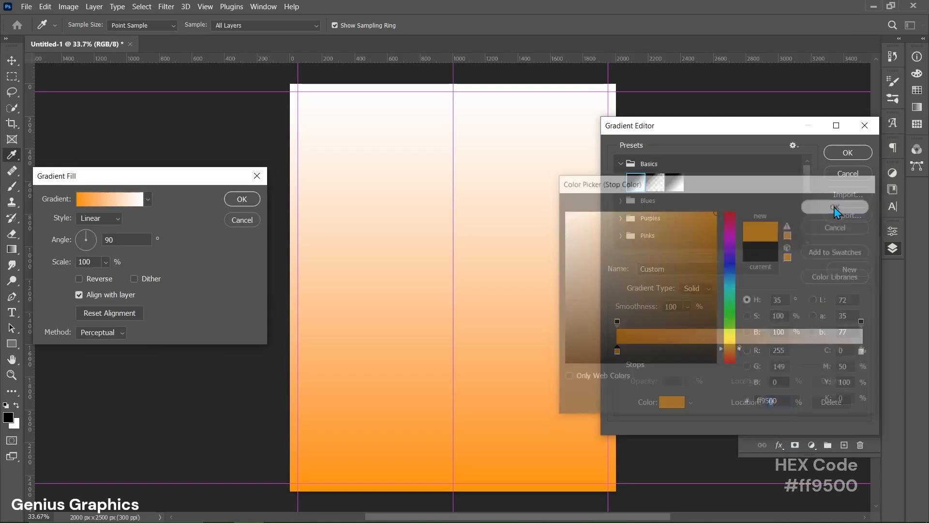
# Set the gradient's end color stop to d94200 and accept the edited gradient
pyautogui.click(861, 352)
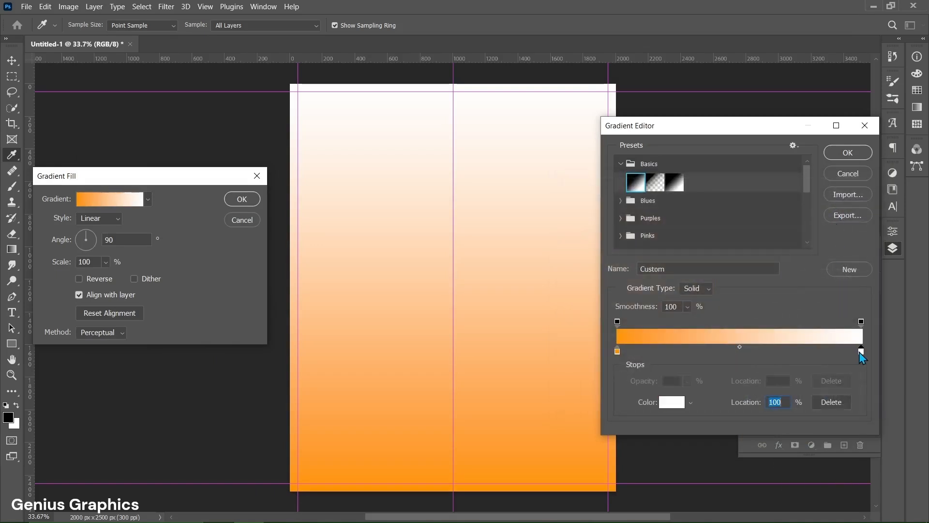
pyautogui.click(681, 402)
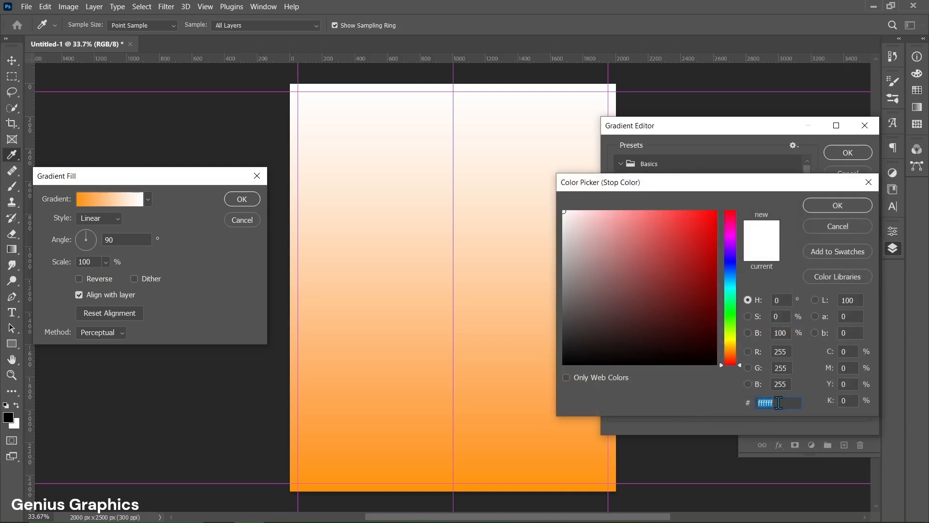
pyautogui.write('d94200')
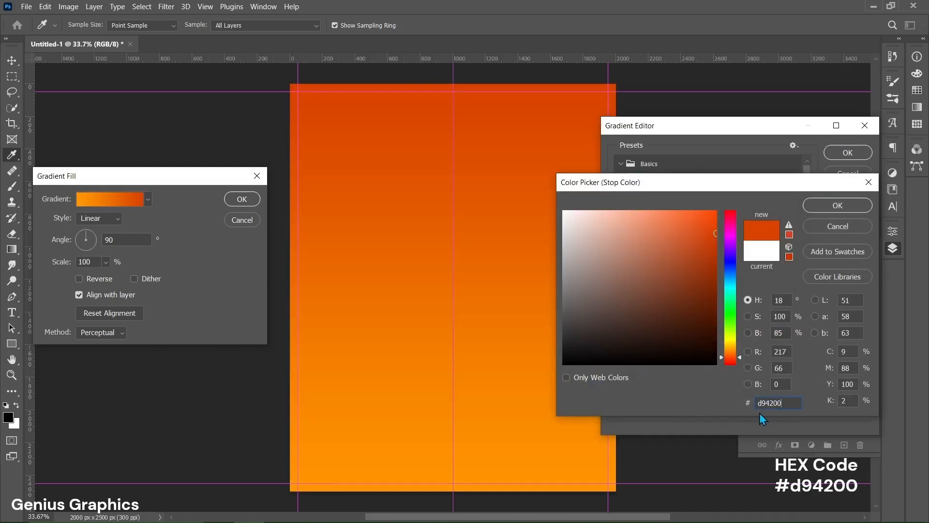
pyautogui.click(850, 213)
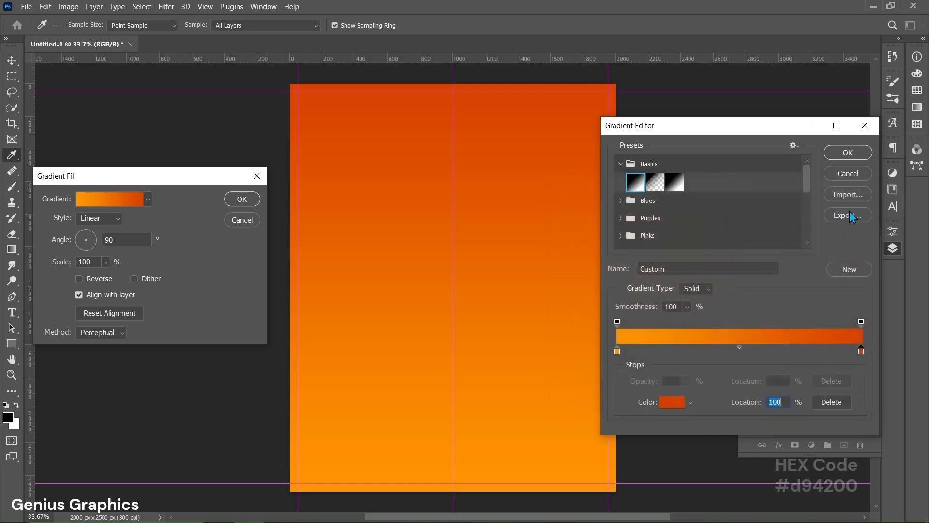
pyautogui.click(848, 153)
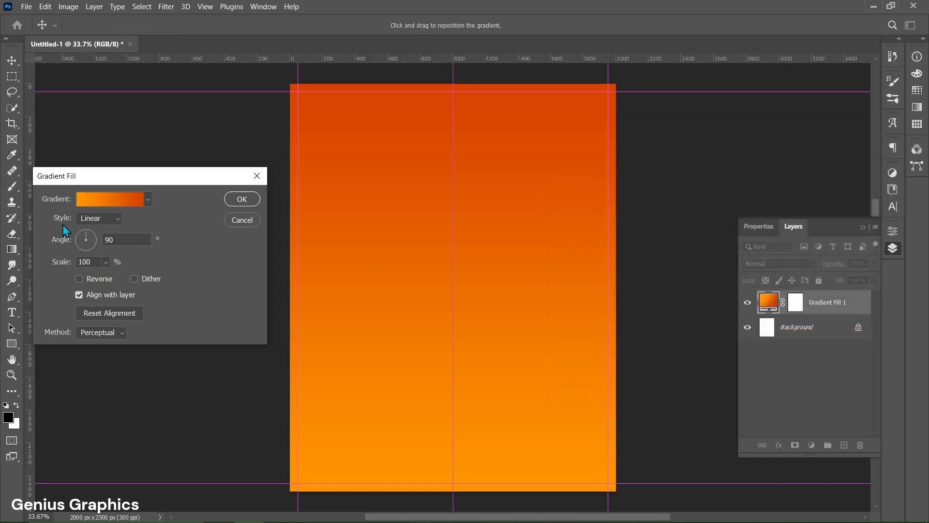
# Change the gradient fill's style to Radial and apply the fill
pyautogui.click(94, 219)
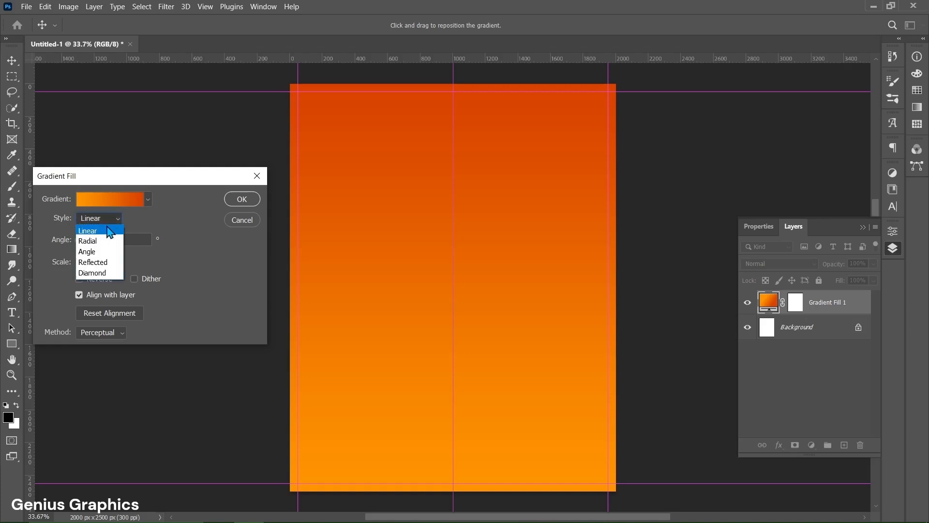
pyautogui.click(101, 239)
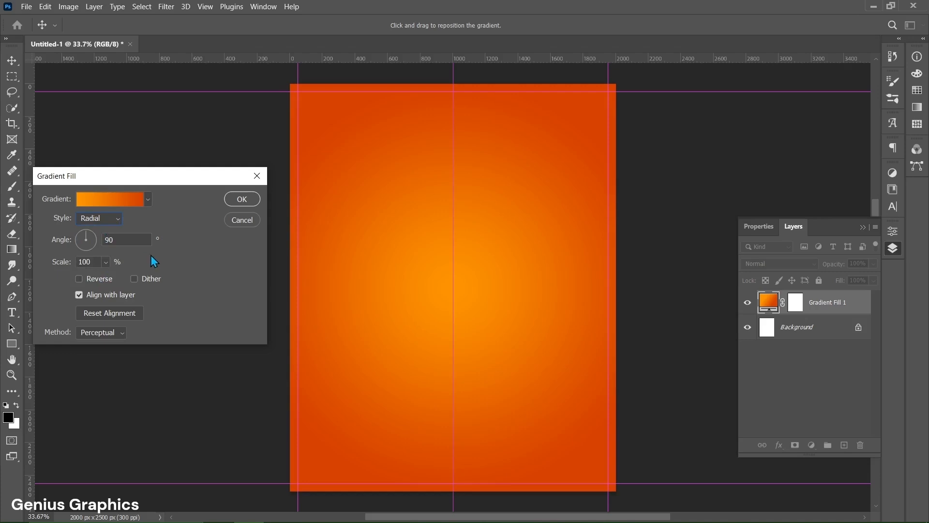
pyautogui.click(235, 199)
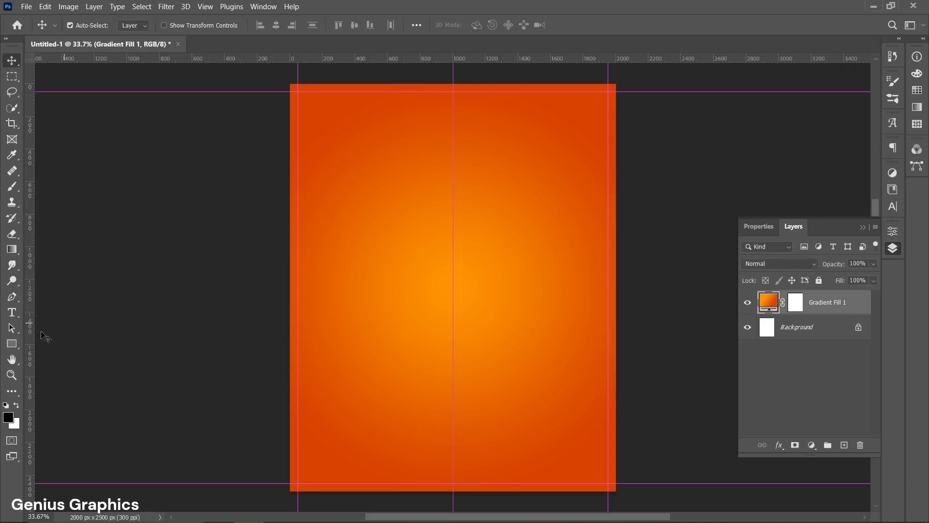
# Create an 800 x 800 px rounded rectangle with 100 px corner radii, centred on the vertical middle guide in the upper half of the canvas
pyautogui.click(14, 344)
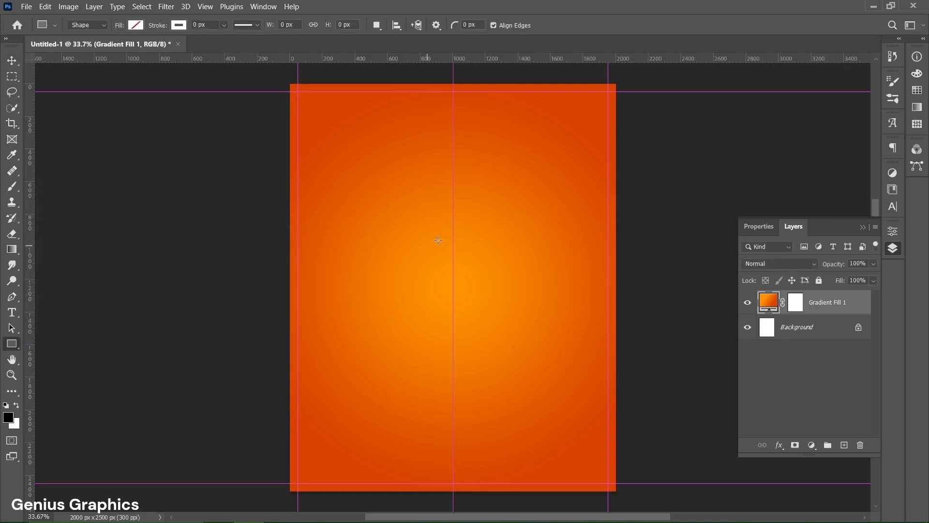
pyautogui.click(455, 229)
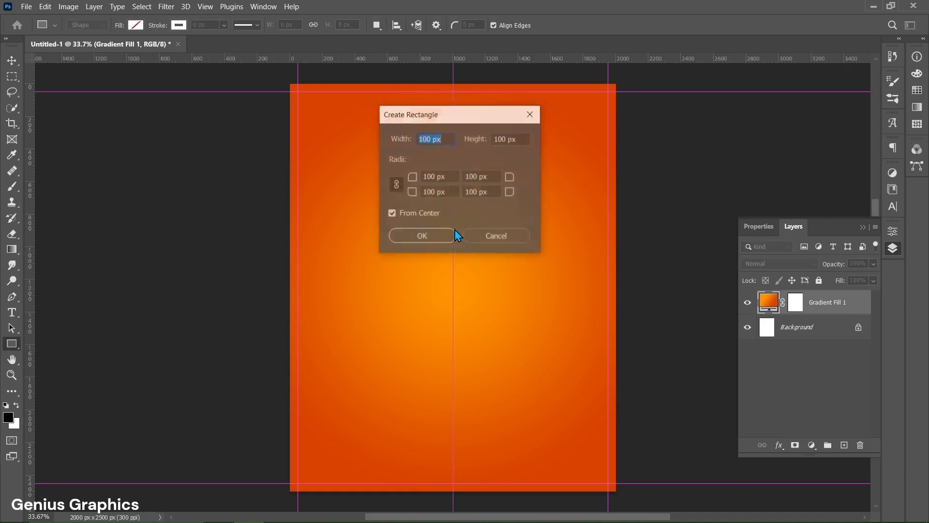
pyautogui.click(428, 139)
pyautogui.moveTo(429, 139); pyautogui.dragTo(418, 139)
pyautogui.write('800')
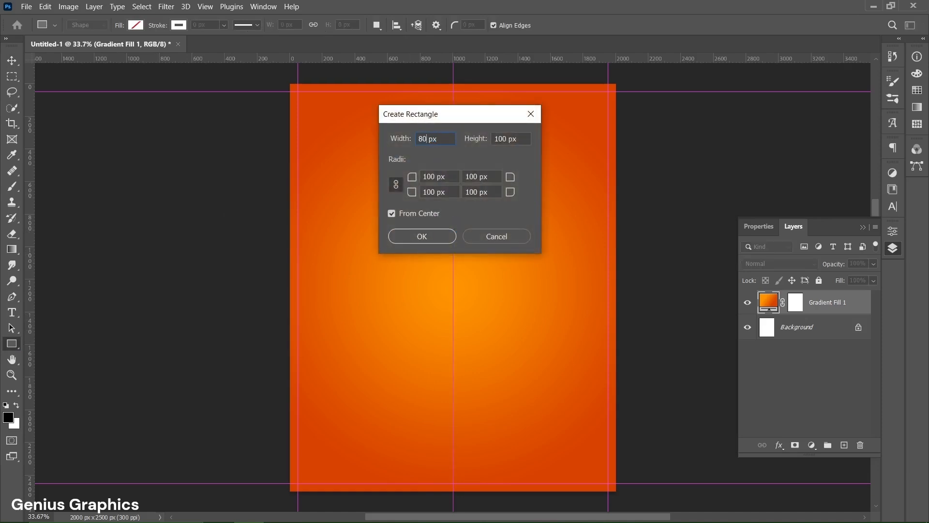
pyautogui.moveTo(507, 139); pyautogui.dragTo(498, 139)
pyautogui.write('80')
pyautogui.click(424, 234)
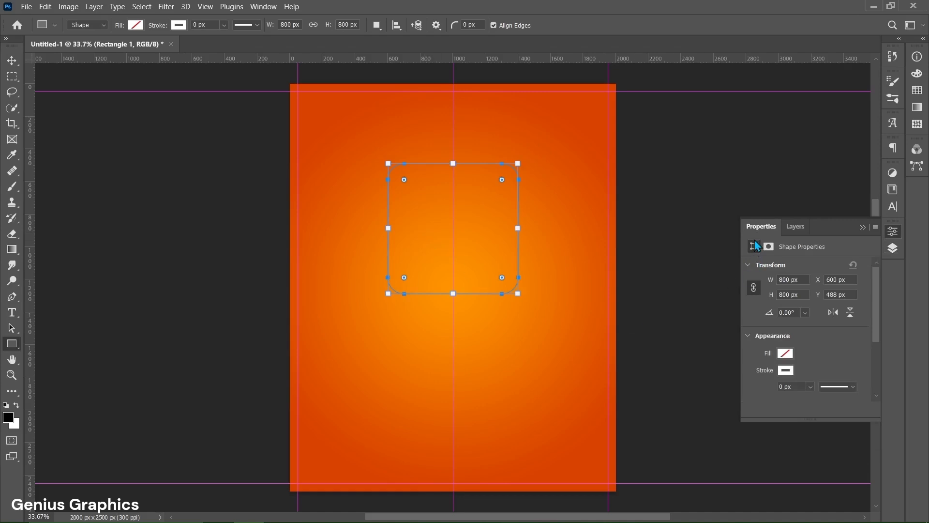
# Fill the rounded rectangle with black from the recently used colors
pyautogui.click(785, 354)
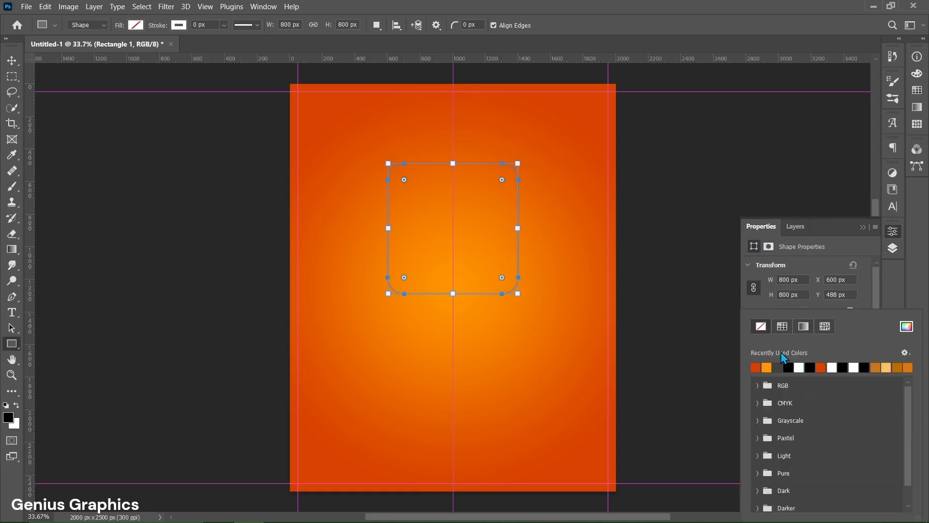
pyautogui.click(789, 367)
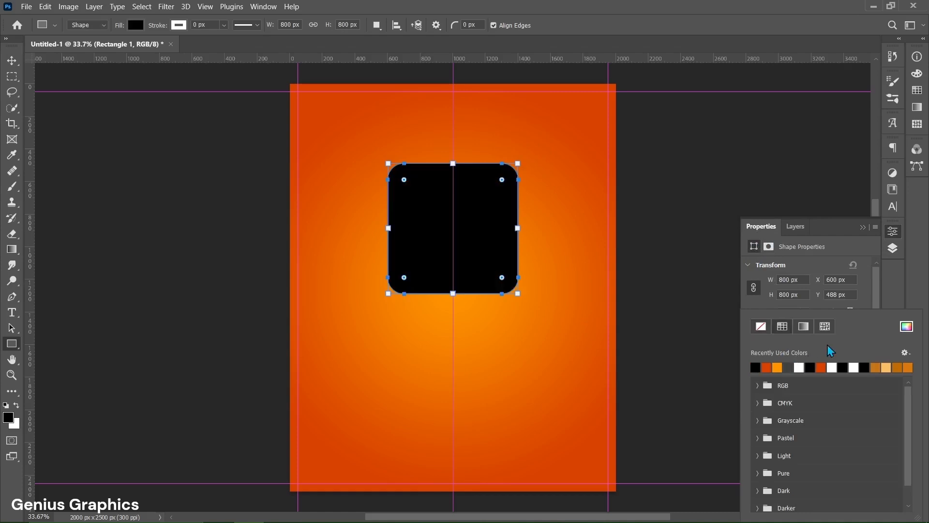
pyautogui.click(864, 306)
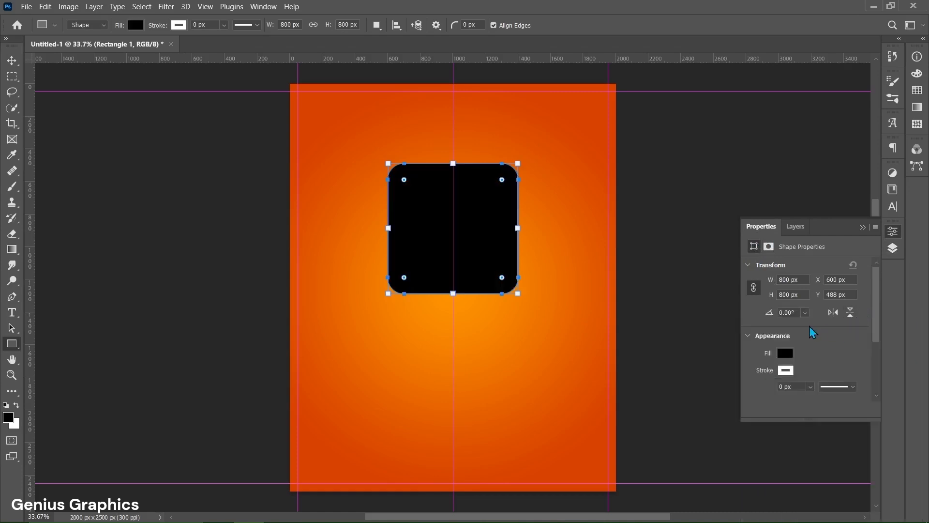
# Rotate the black rounded square to -42°
pyautogui.click(789, 313)
pyautogui.write('45')
pyautogui.press('Return')
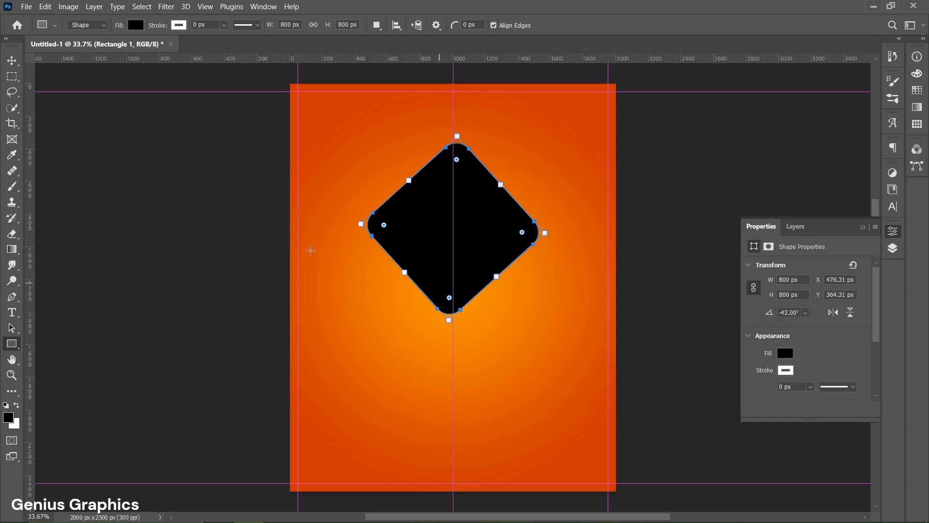
# Move the rotated black square over the canvas's top-left corner, to about X -607 px, Y -428 px, leaving most of it outside
pyautogui.click(12, 60)
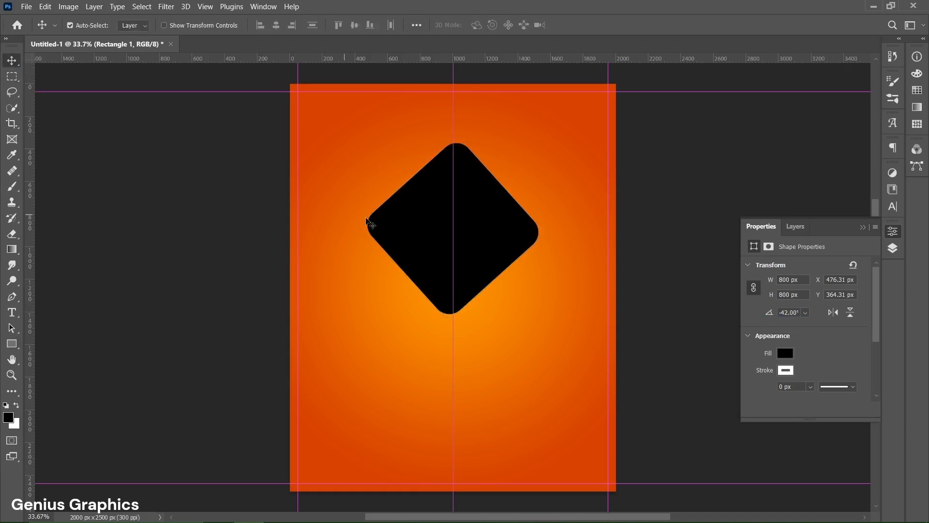
pyautogui.hotkey('ctrl', 't')
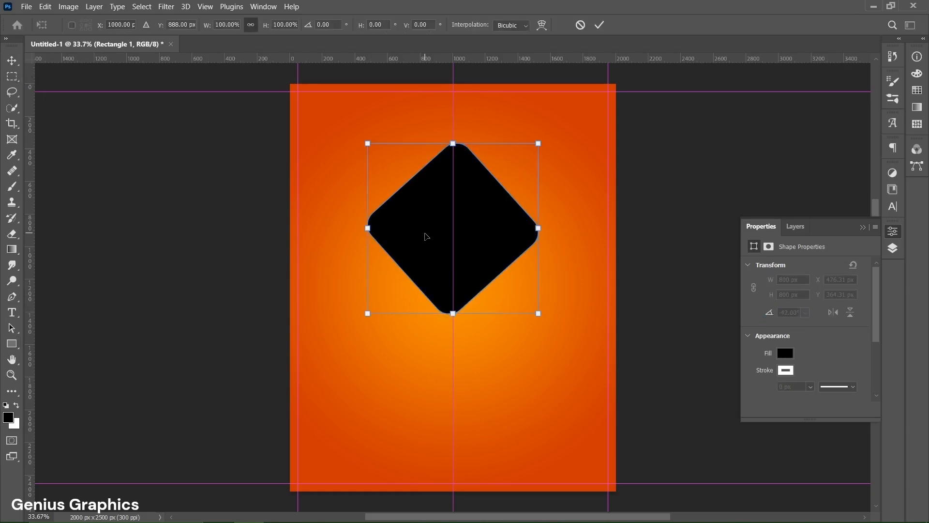
pyautogui.moveTo(426, 236); pyautogui.dragTo(328, 114)
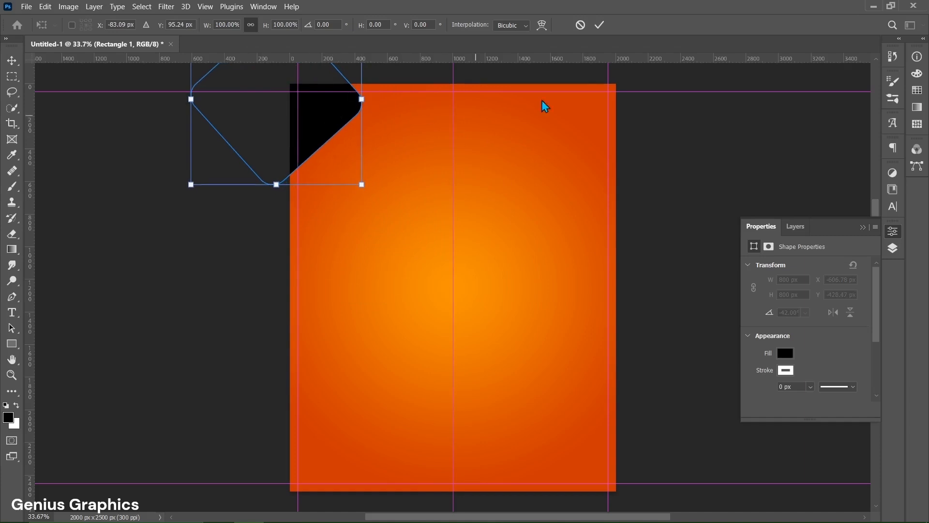
pyautogui.click(599, 26)
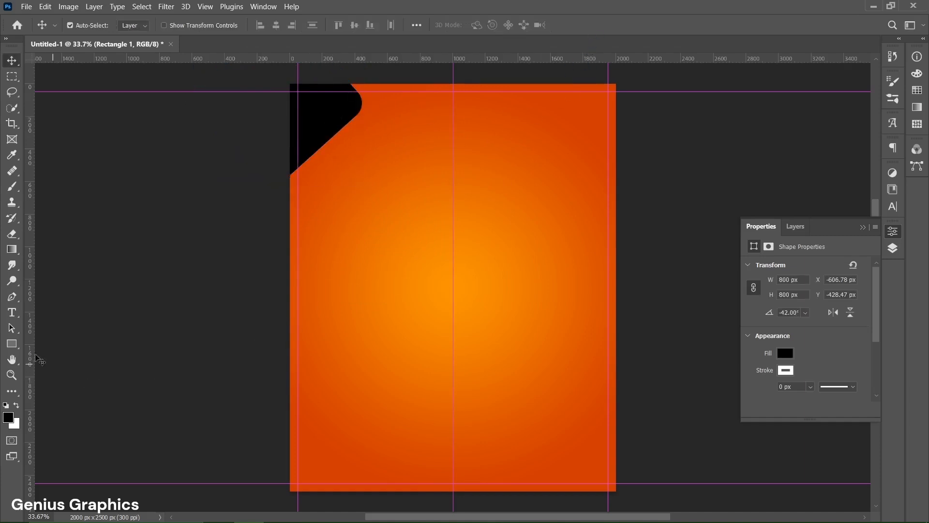
# Create a 2000 x 2000 px rounded rectangle with 100 px corner radii, centred on the vertical middle guide
pyautogui.click(12, 344)
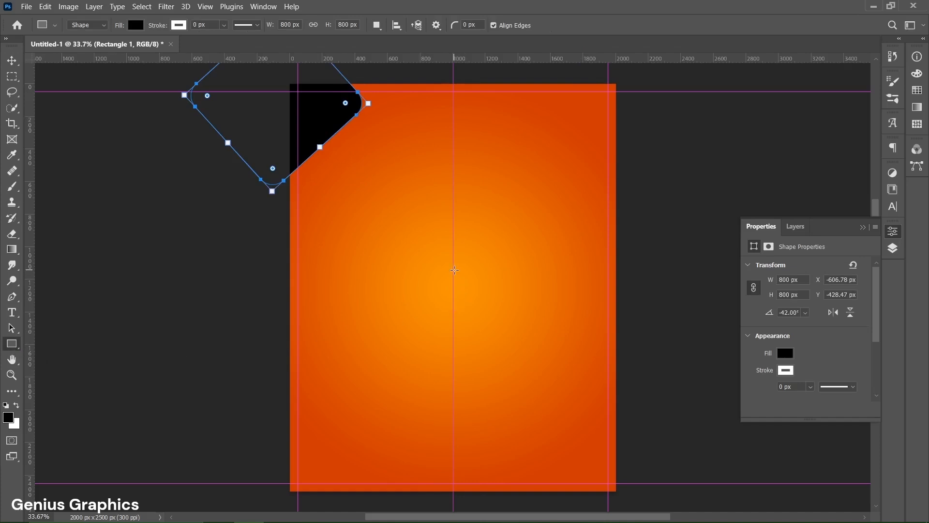
pyautogui.click(454, 270)
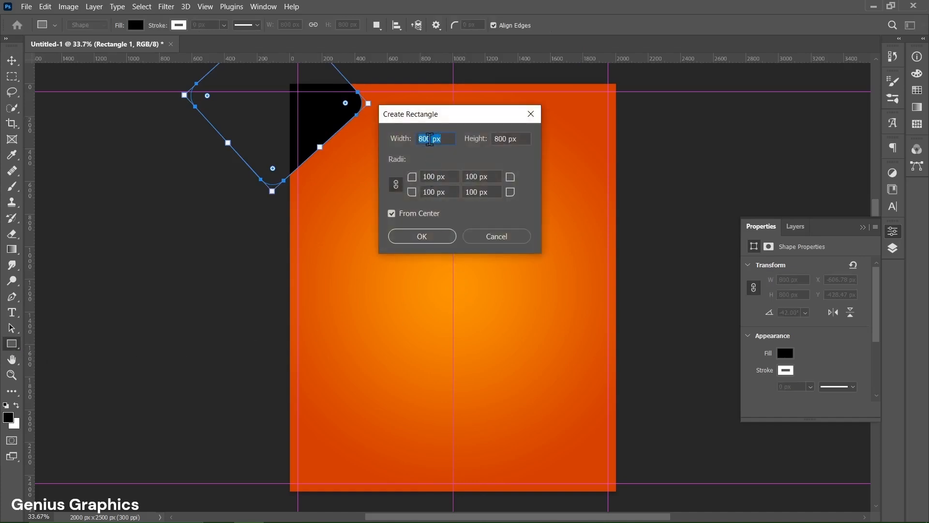
pyautogui.write('2000 px')
pyautogui.doubleClick(507, 138)
pyautogui.write('2000')
pyautogui.click(426, 235)
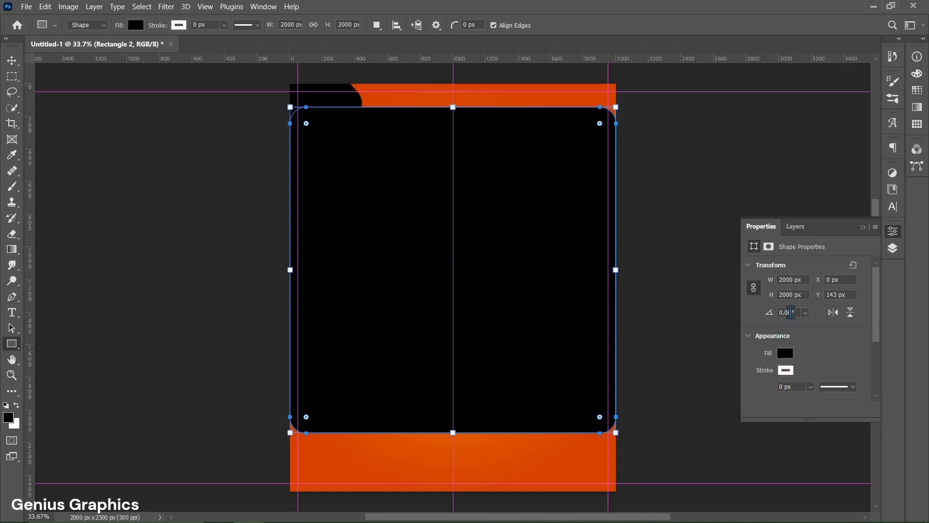
# Rotate the large black rounded square to -42°
pyautogui.click(781, 313)
pyautogui.write('42')
pyautogui.press('Return')
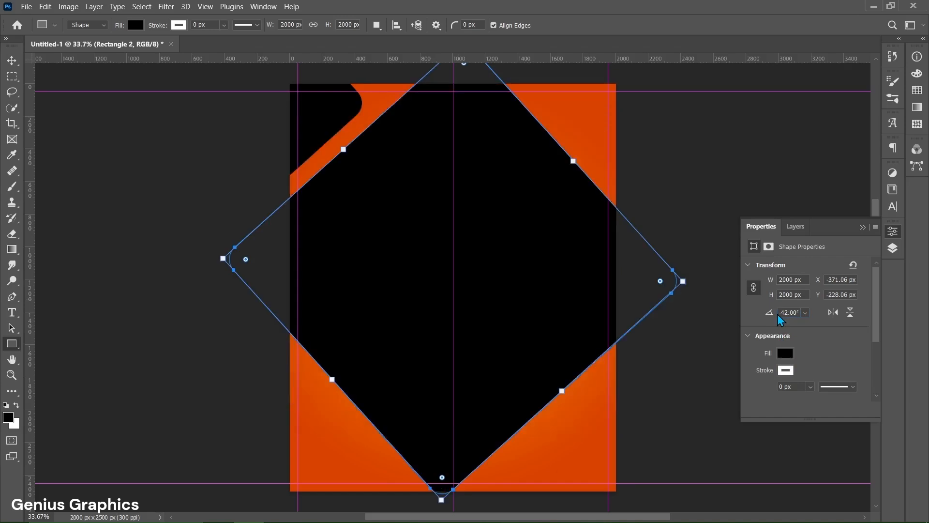
# Move the large rotated square to the canvas's lower right, about X 629 px, Y 472 px, using a temporary horizontal guide at the corner shape's lower tip
pyautogui.click(12, 61)
pyautogui.moveTo(392, 193); pyautogui.dragTo(502, 292)
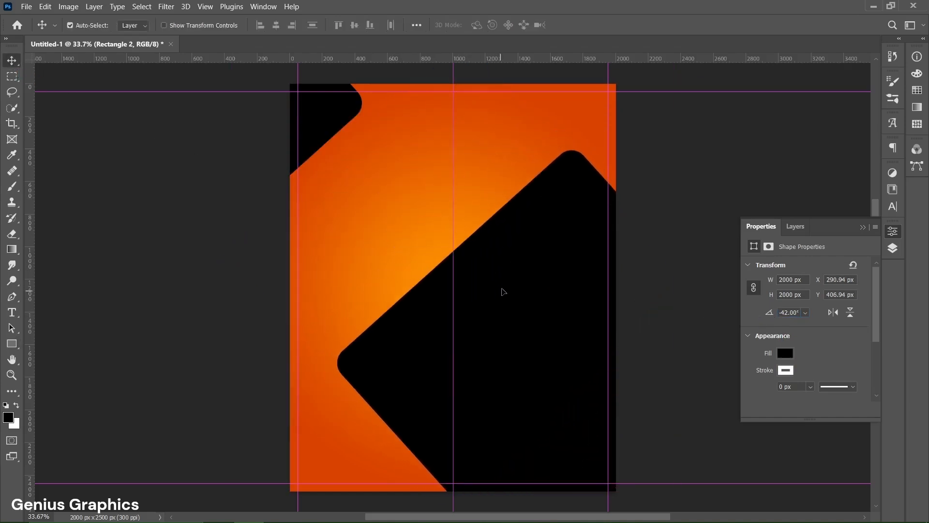
pyautogui.moveTo(459, 60); pyautogui.dragTo(442, 175)
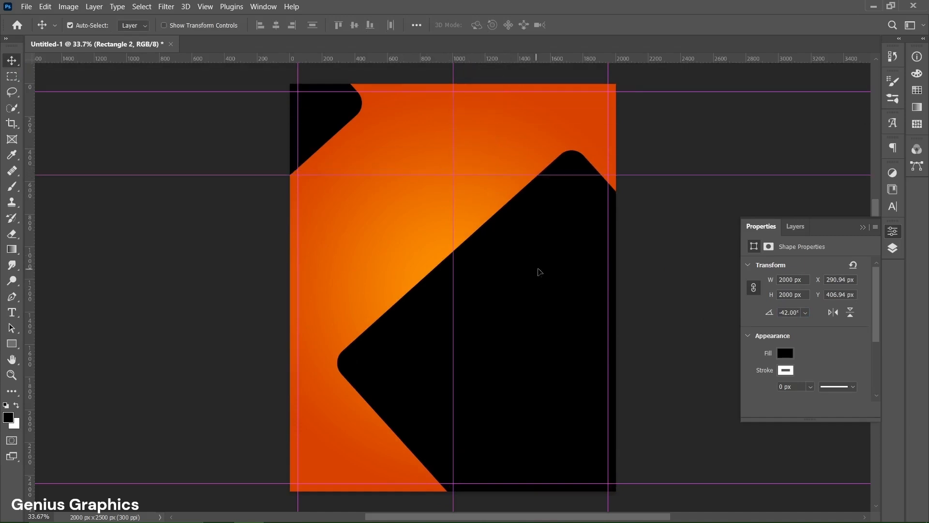
pyautogui.moveTo(539, 270); pyautogui.dragTo(579, 237)
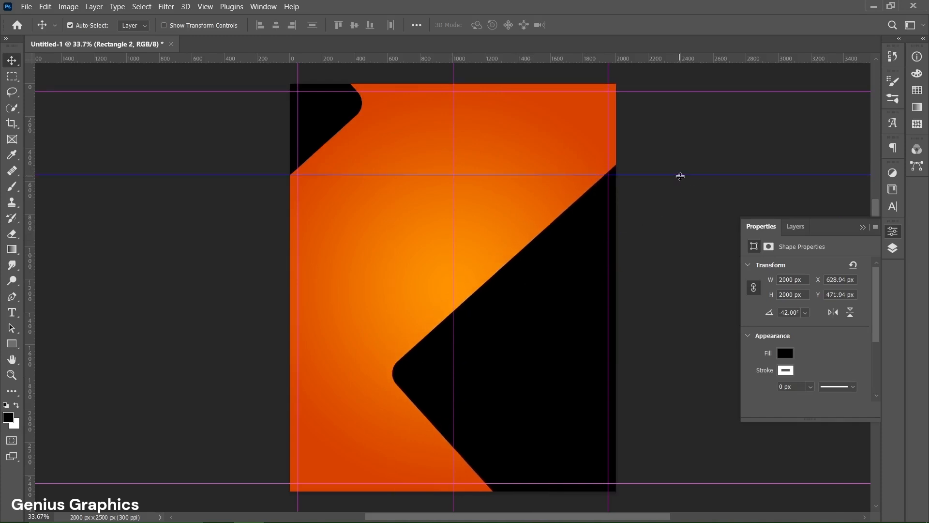
pyautogui.press('Delete')
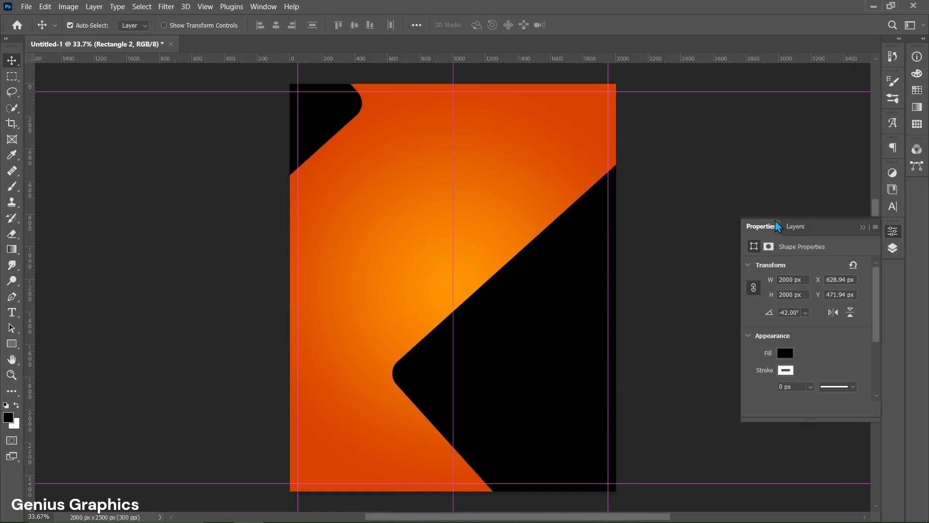
# Group the Rectangle 1 and Rectangle 2 layers and name the group SHAPES
pyautogui.click(794, 226)
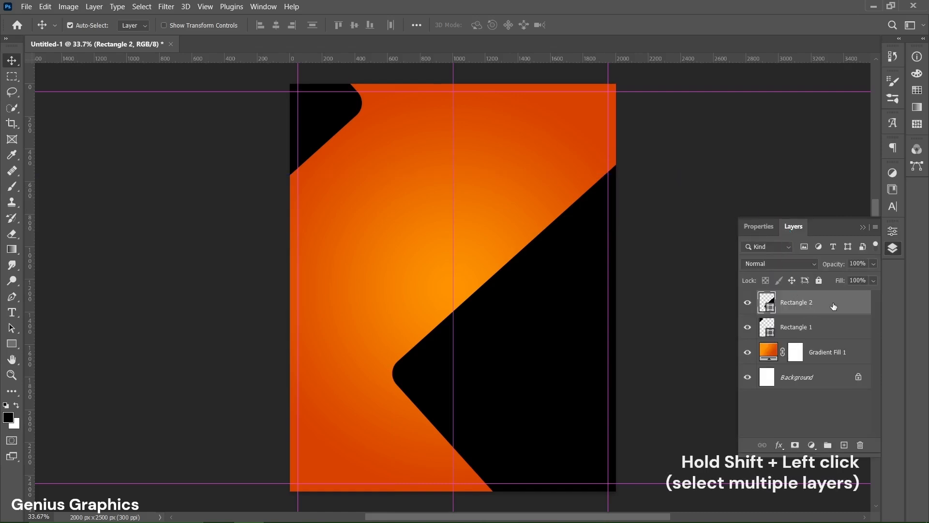
pyautogui.keyDown('shift'); pyautogui.click(833, 334); pyautogui.keyUp('shift')
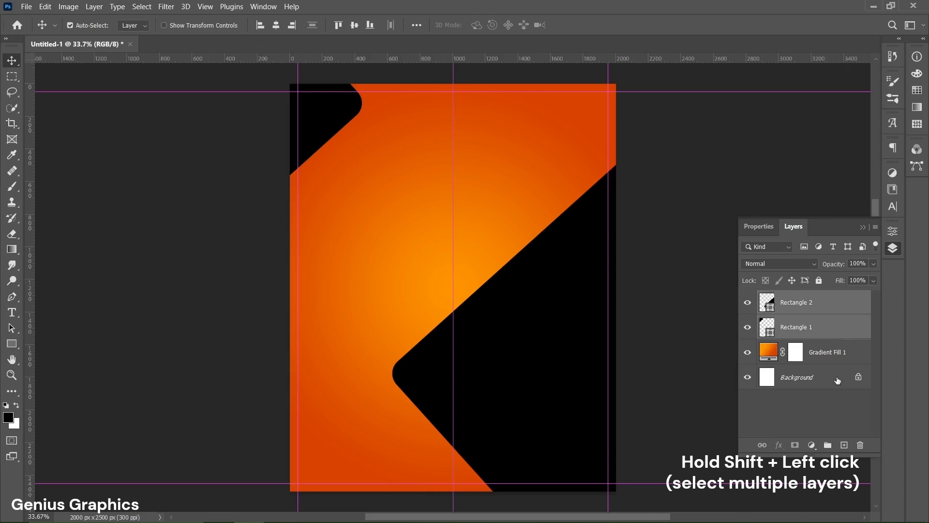
pyautogui.click(830, 443)
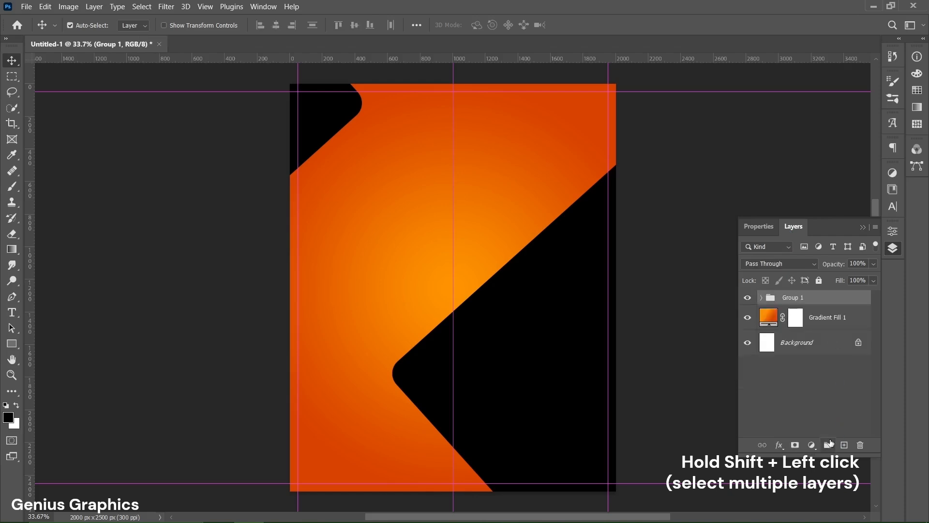
pyautogui.doubleClick(792, 298)
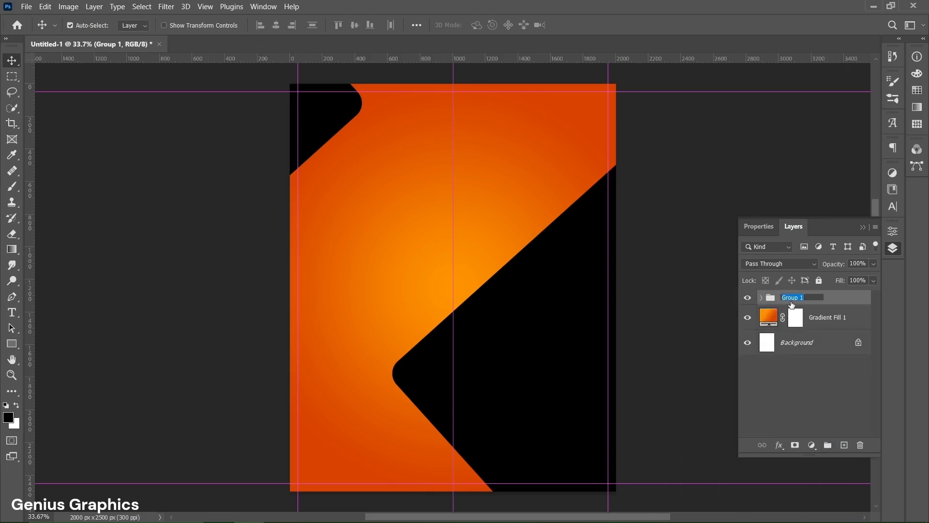
pyautogui.write('SHAPES')
pyautogui.press('Return')
# Place the SPRING ROLLS image as an embedded object in the poster
pyautogui.click(26, 7)
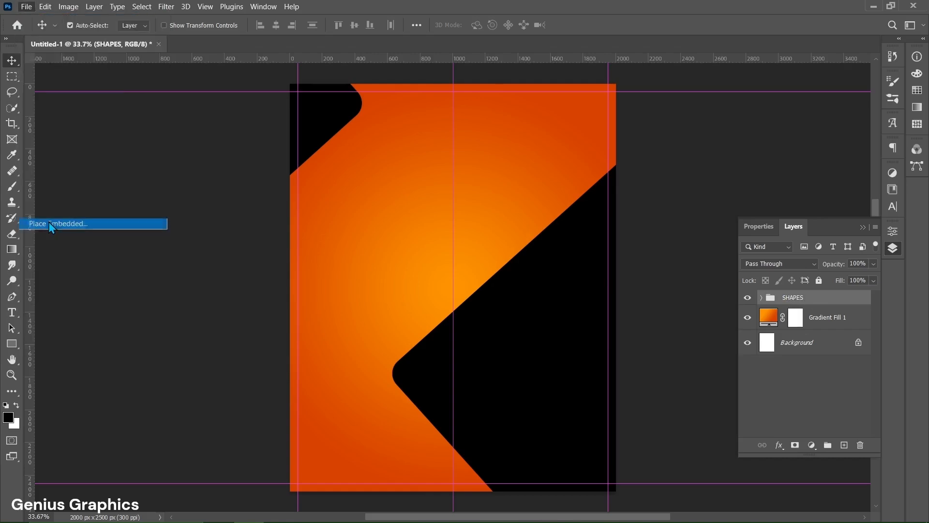
pyautogui.click(48, 223)
pyautogui.click(170, 235)
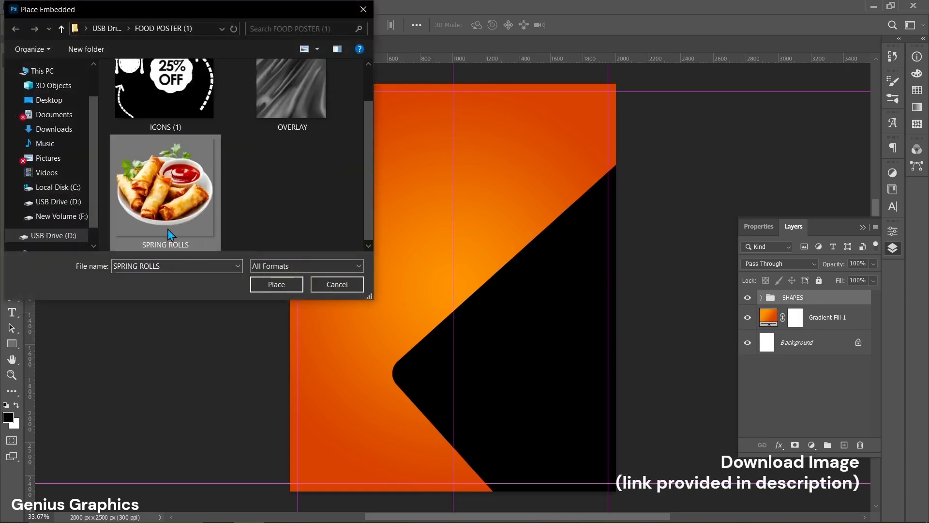
pyautogui.click(273, 287)
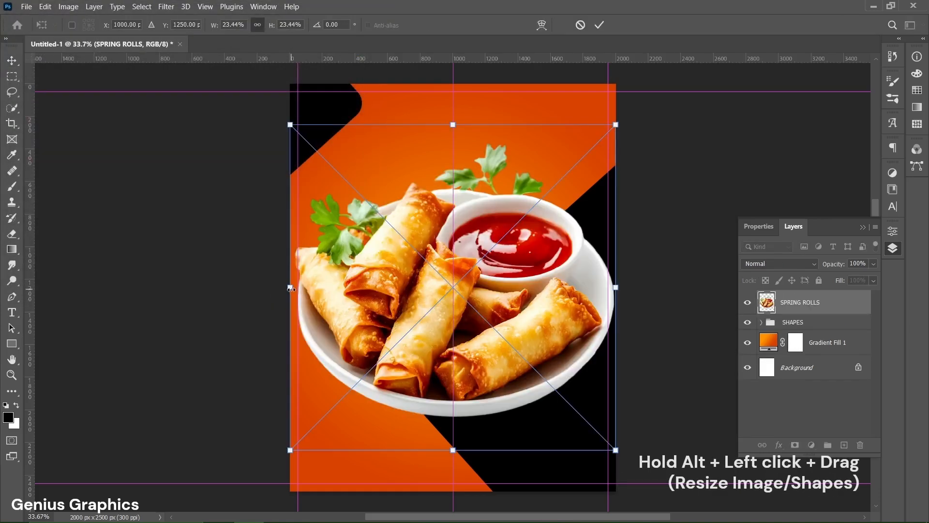
# Scale the spring rolls image to about 17% and position it in the lower middle of the canvas, about X 991 px, Y 1580 px
pyautogui.moveTo(290, 287); pyautogui.dragTo(386, 334)
pyautogui.press('Left')
pyautogui.press('Left')
pyautogui.press('Left')
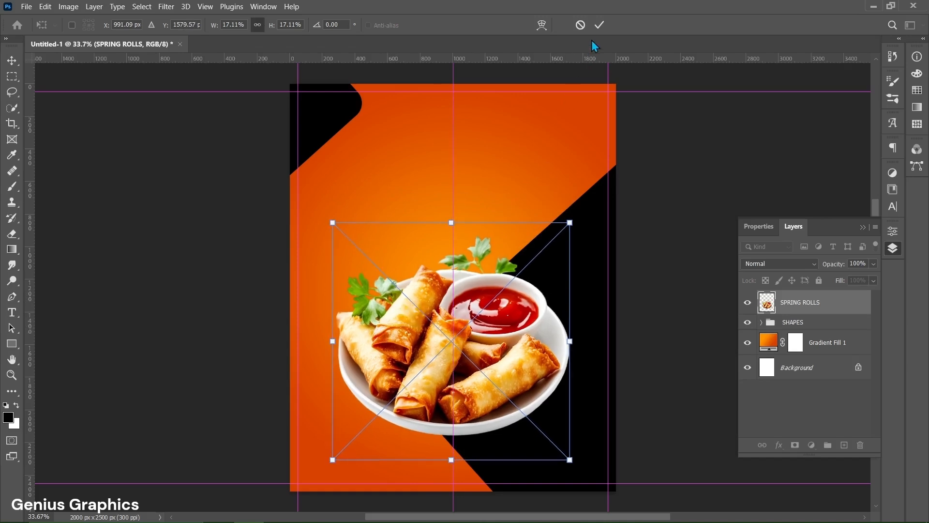
pyautogui.click(598, 25)
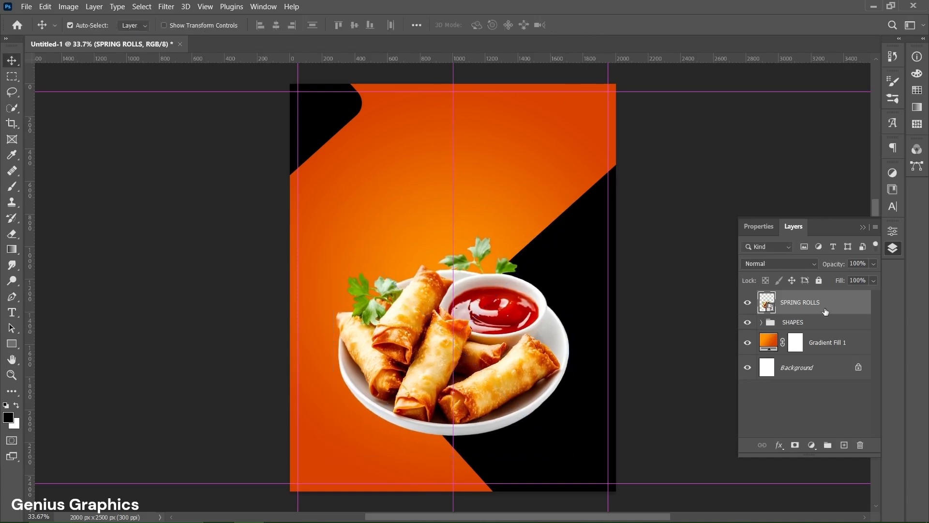
# Add a Multiply drop shadow to the spring rolls: colour #404040, opacity 50%, angle 90°, distance 100 px, spread 0%, size 50 px, noise 7%
pyautogui.doubleClick(864, 306)
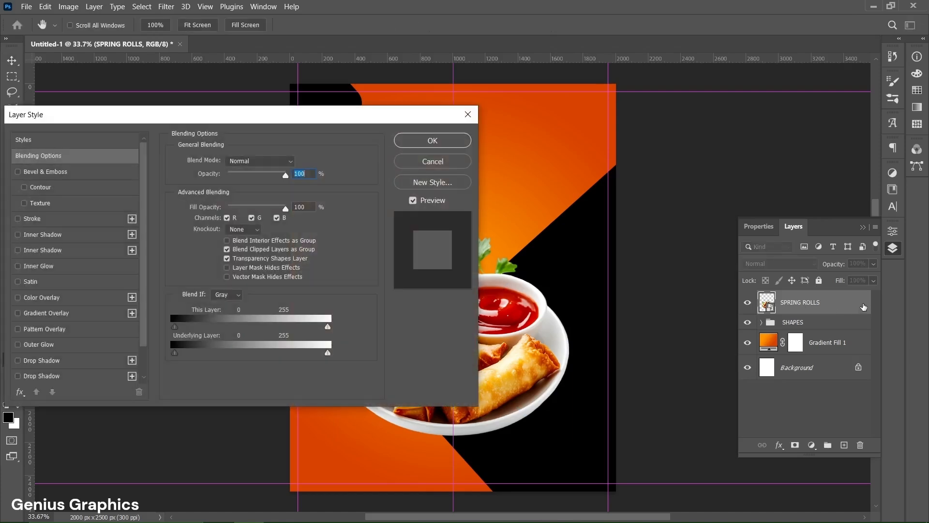
pyautogui.moveTo(306, 119); pyautogui.dragTo(326, 116)
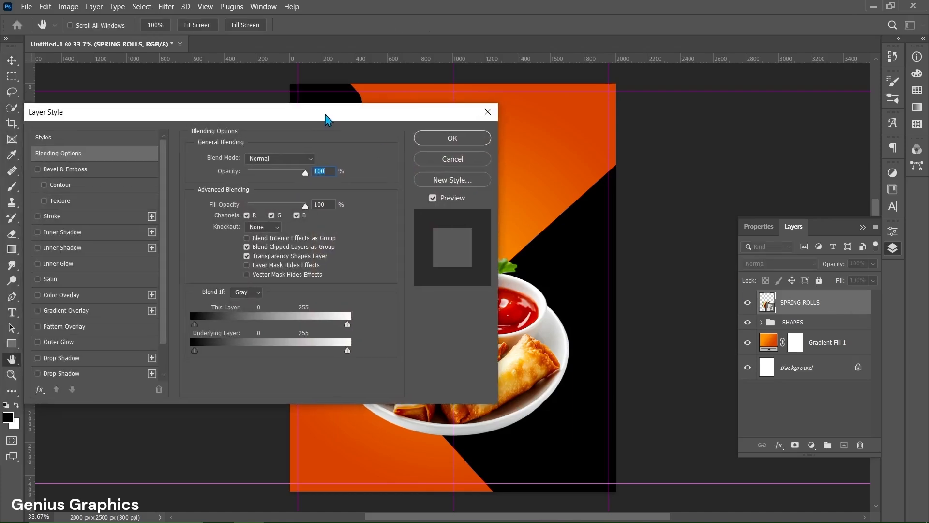
pyautogui.click(104, 375)
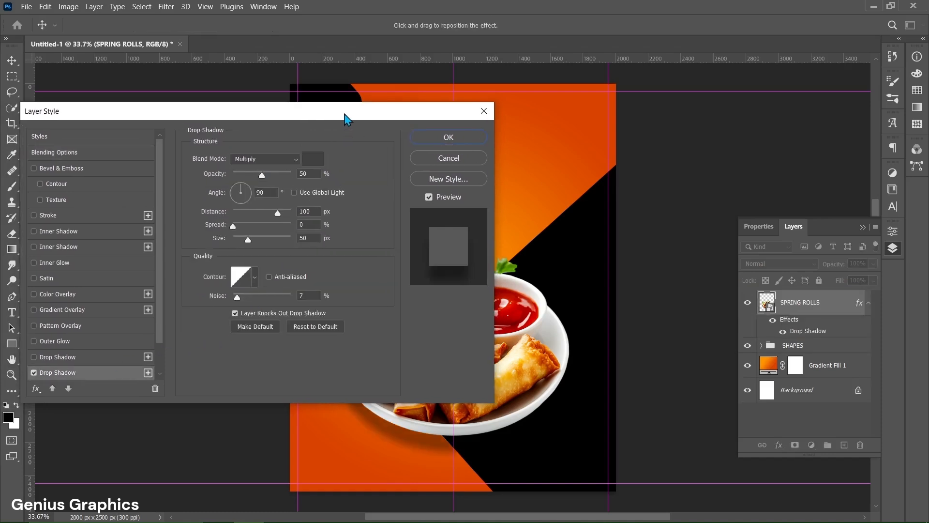
pyautogui.moveTo(346, 118); pyautogui.dragTo(203, 111)
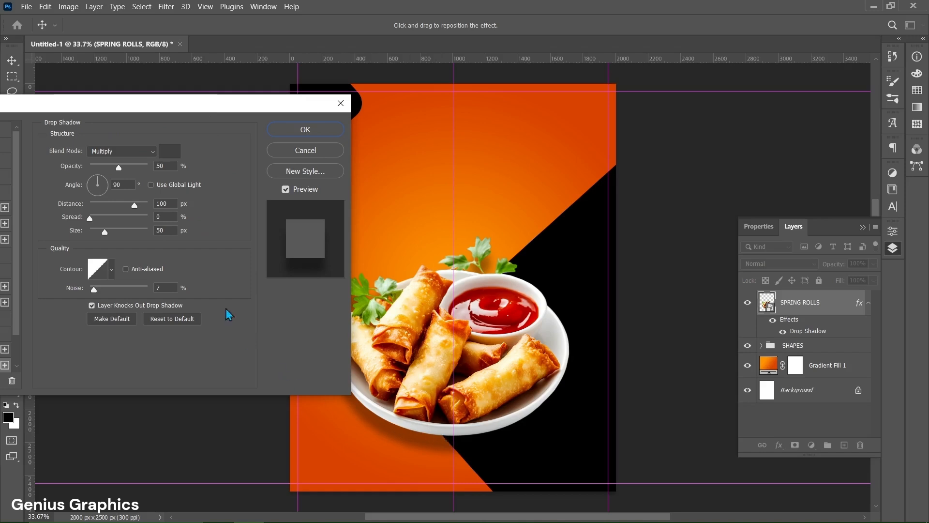
pyautogui.click(171, 149)
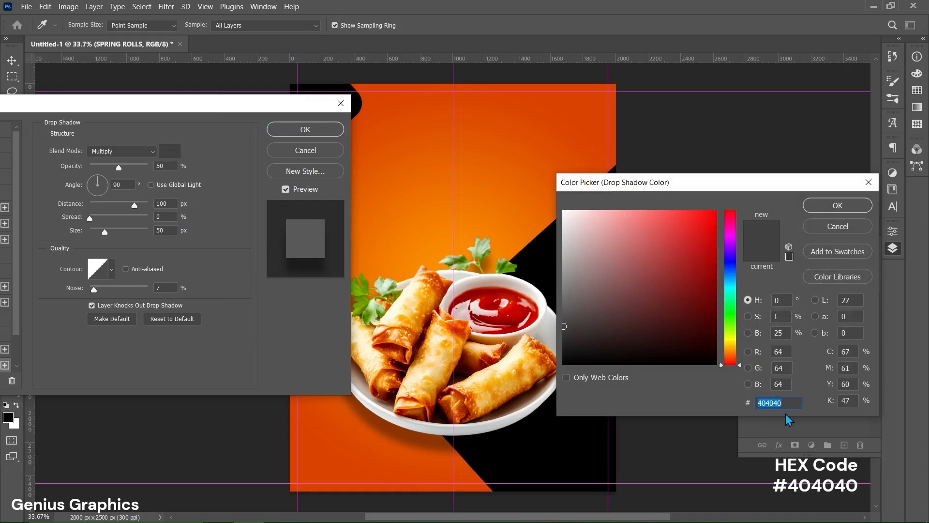
pyautogui.click(830, 212)
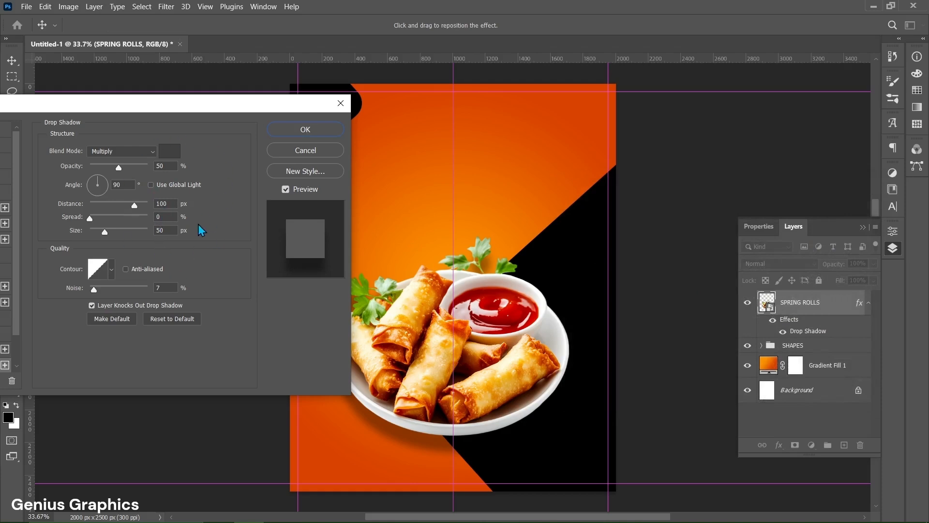
pyautogui.click(306, 130)
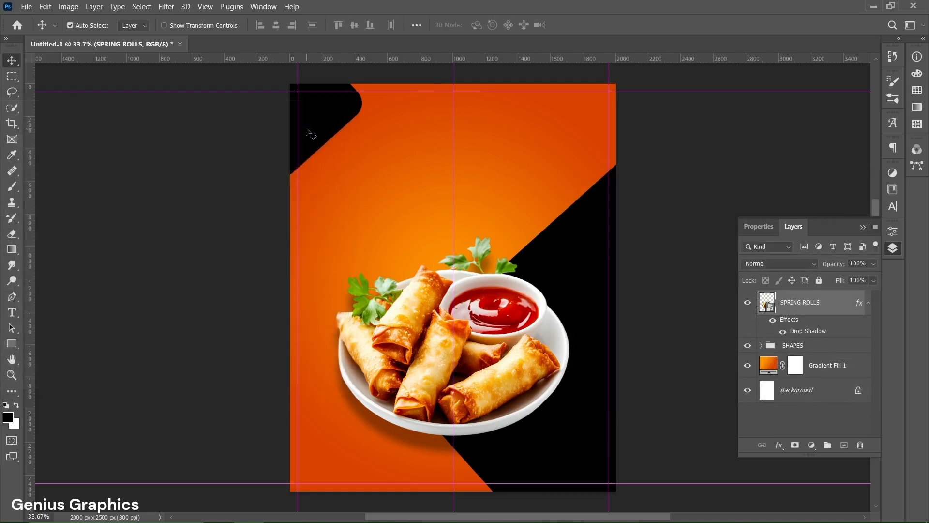
# Start a centred text line on the vertical middle guide above the spring rolls, using Halaney Demo Regular at 36 pt
pyautogui.click(14, 314)
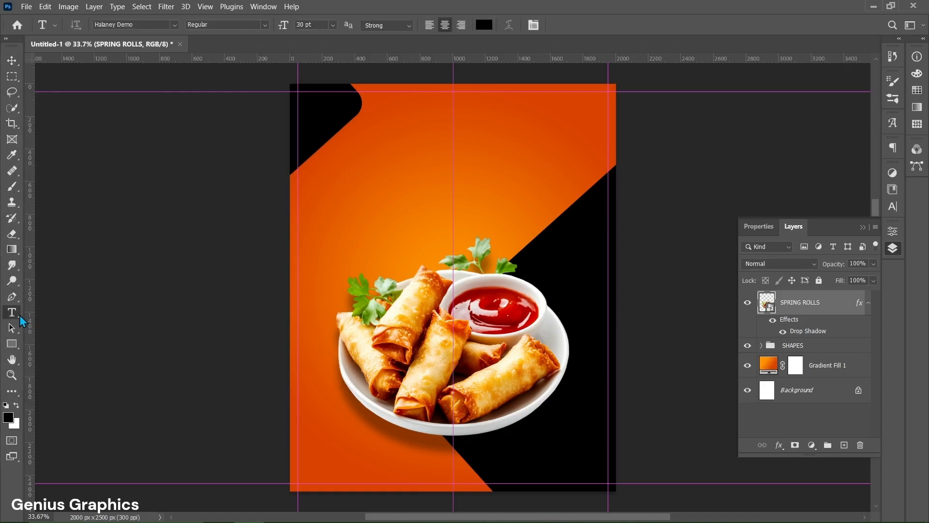
pyautogui.click(452, 147)
pyautogui.click(759, 232)
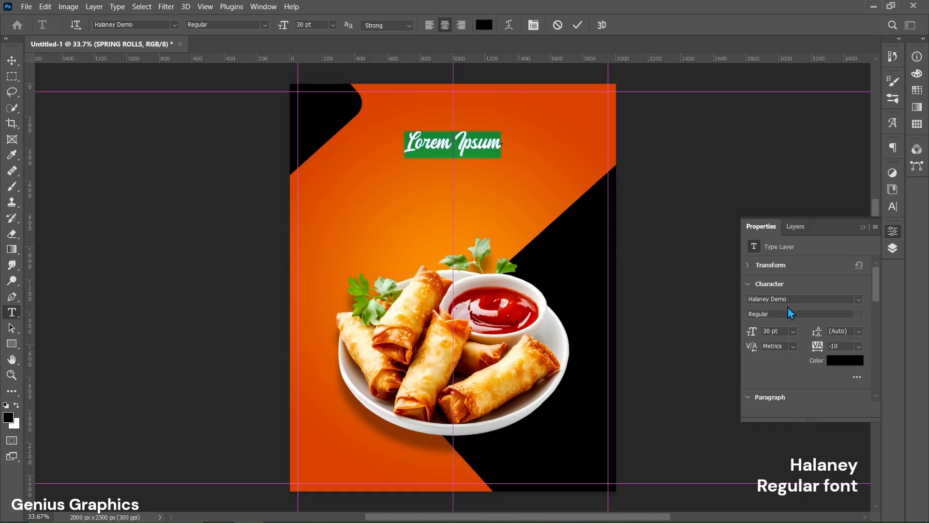
pyautogui.doubleClick(768, 331)
pyautogui.write('3')
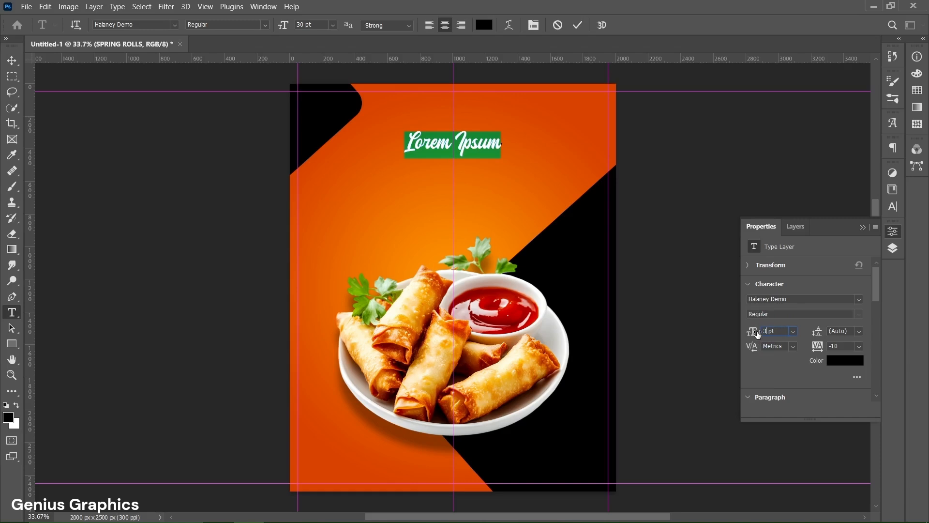
pyautogui.write('6')
pyautogui.press('Return')
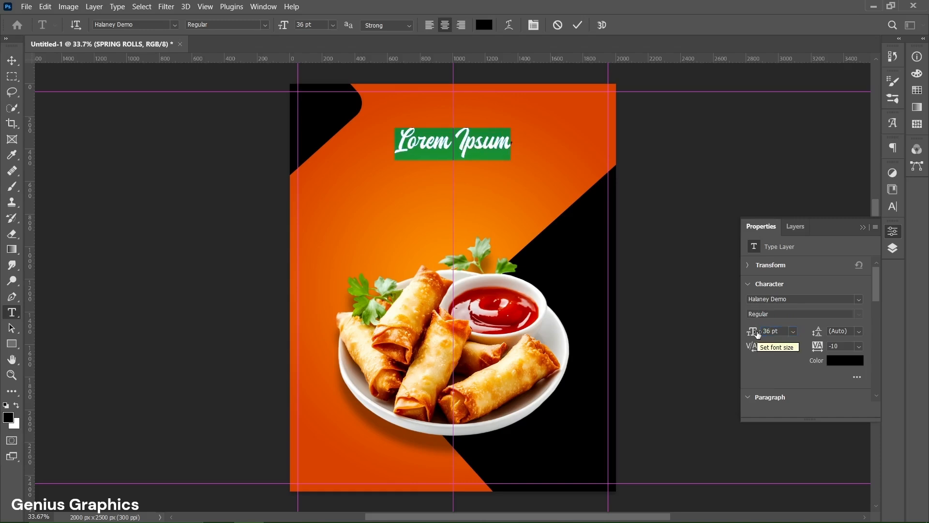
# Set the text colour to white (#ffffff) and enter "Delicious" as the heading
pyautogui.click(839, 360)
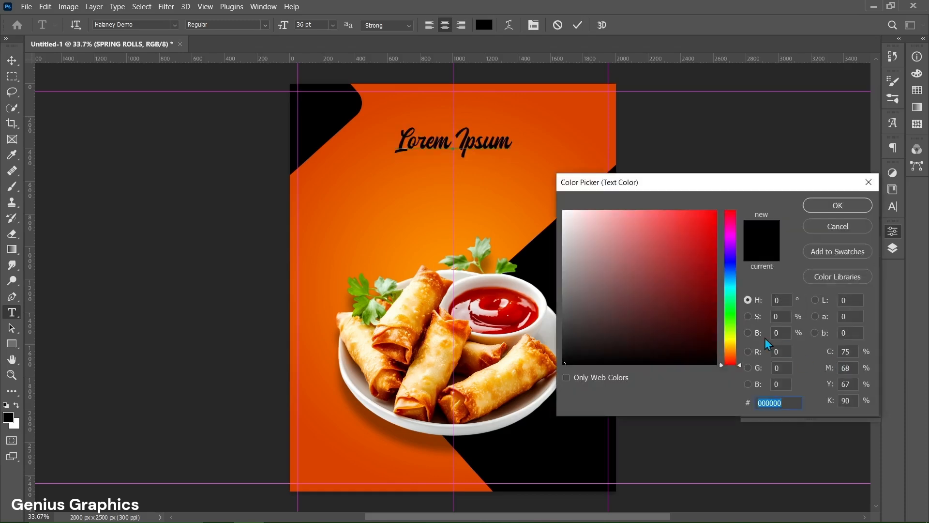
pyautogui.write('ffffff')
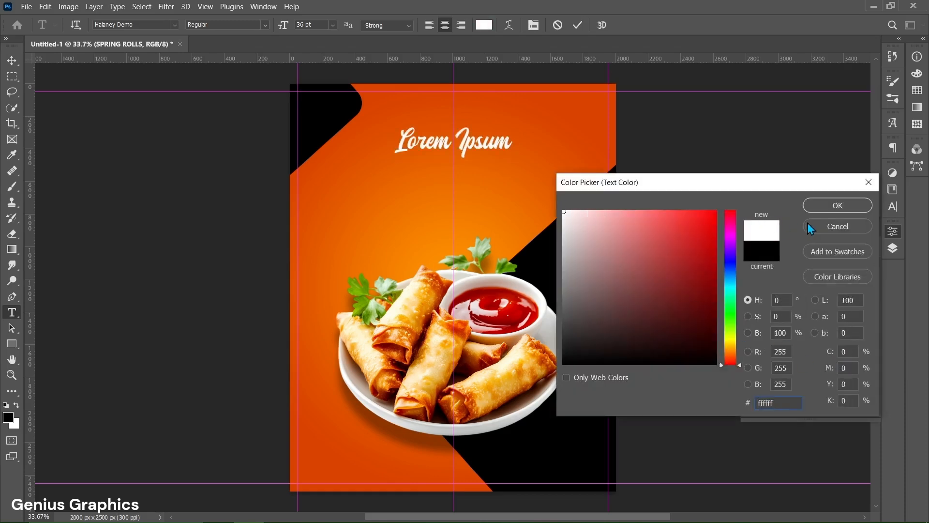
pyautogui.click(830, 207)
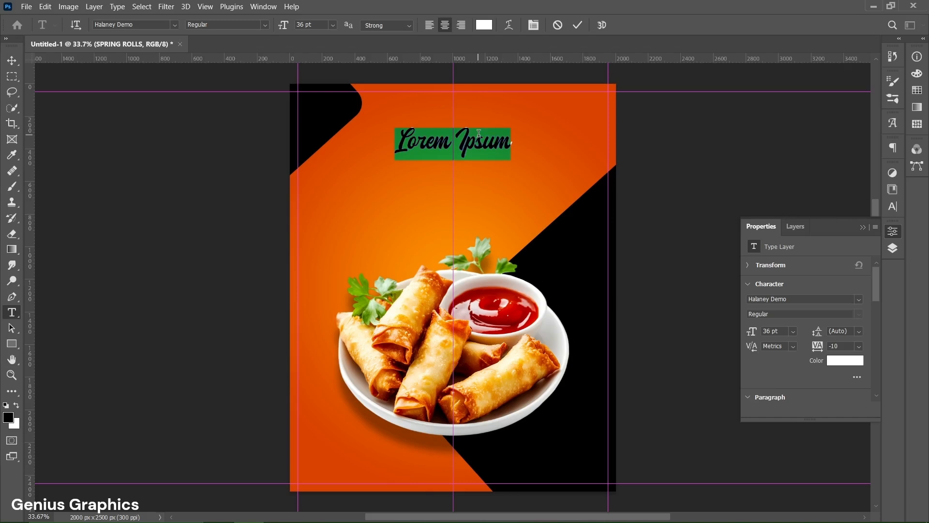
pyautogui.write('D')
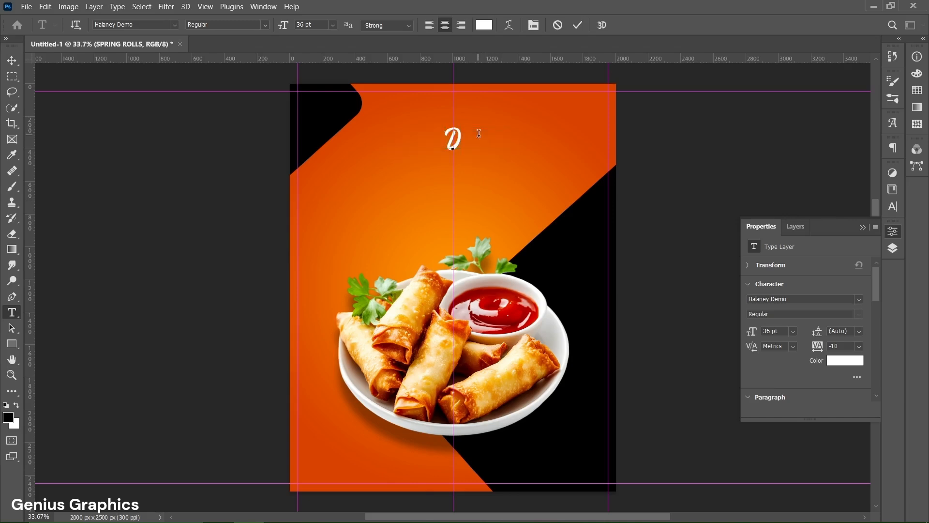
pyautogui.write('elicious')
pyautogui.click(578, 25)
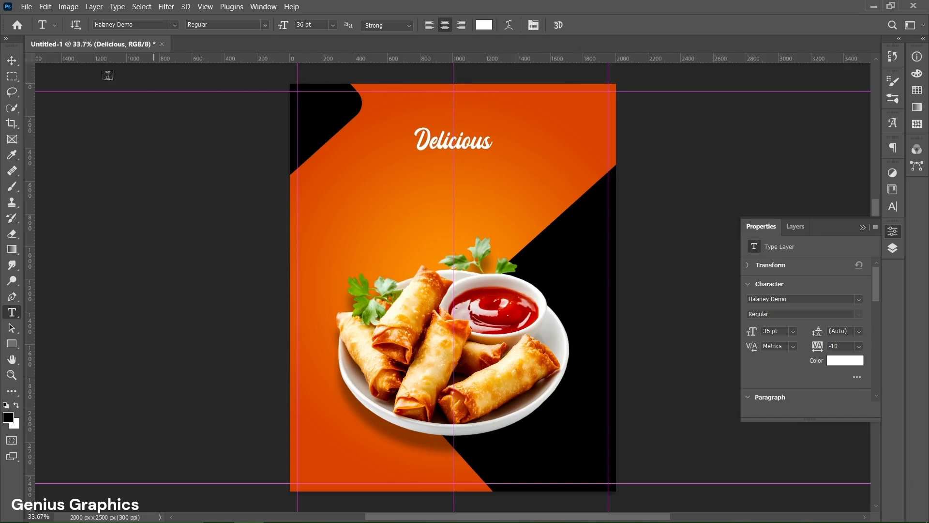
# Move the "Delicious" heading up to about Y 219 px using a temporary horizontal guide below the top margin, and delete that guide
pyautogui.click(12, 61)
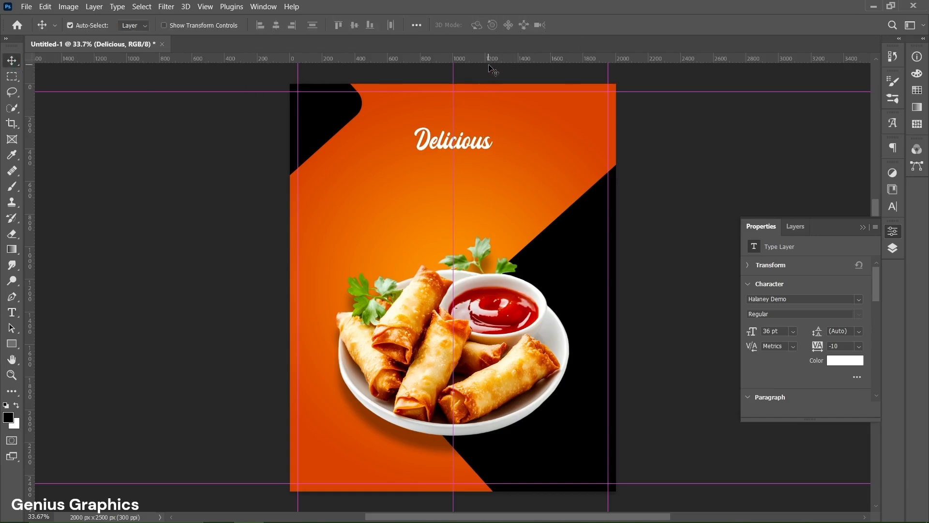
pyautogui.moveTo(493, 59); pyautogui.dragTo(493, 103)
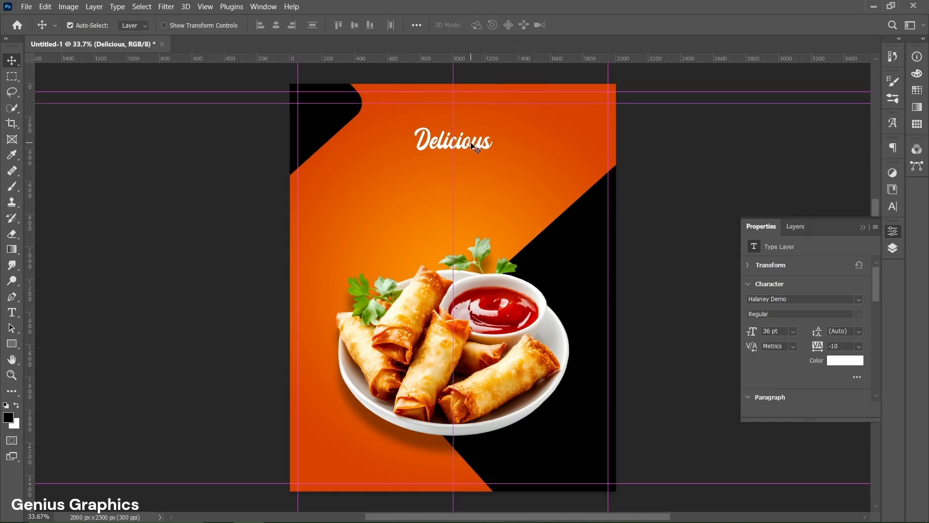
pyautogui.hotkey('ctrl', 't')
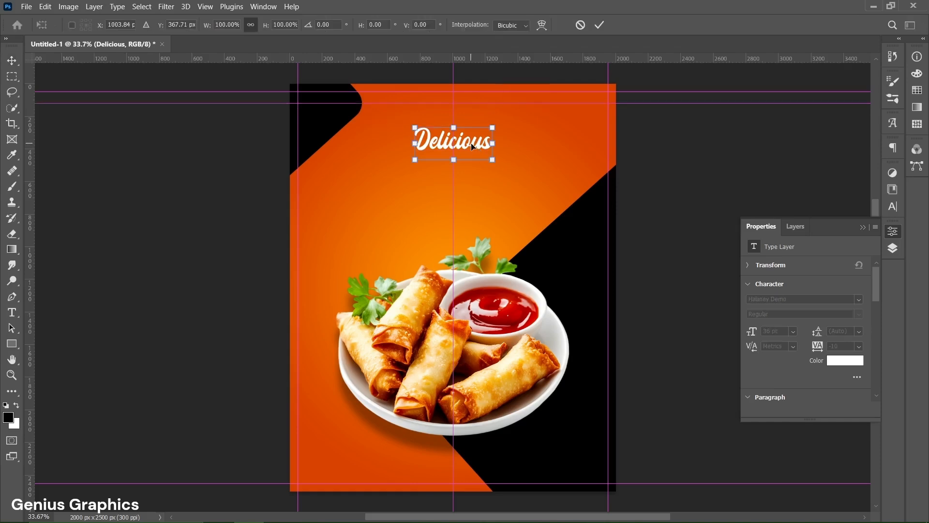
pyautogui.moveTo(473, 146); pyautogui.dragTo(477, 121)
pyautogui.click(599, 26)
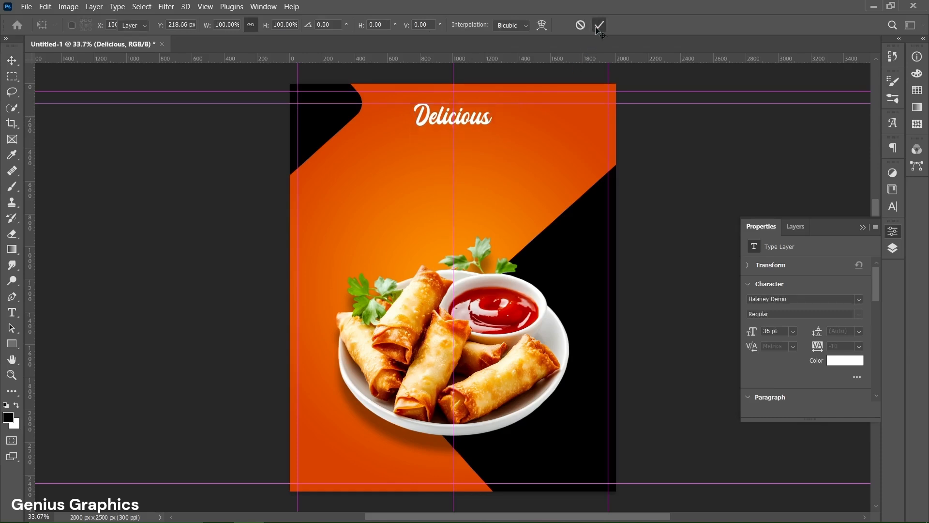
pyautogui.click(627, 103)
pyautogui.press('Delete')
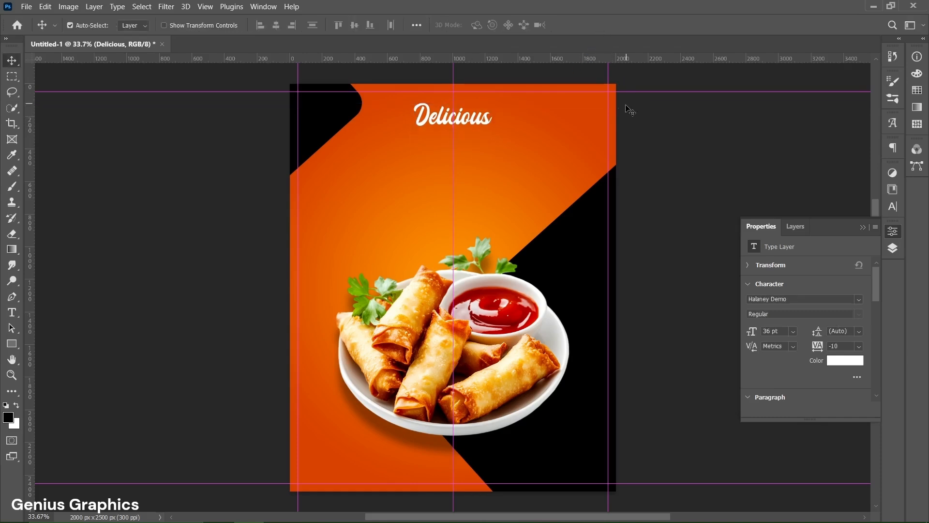
# Duplicate the "Delicious" heading directly below itself and set the copy's font to Century Gothic Bold
pyautogui.moveTo(458, 119); pyautogui.dragTo(457, 150)
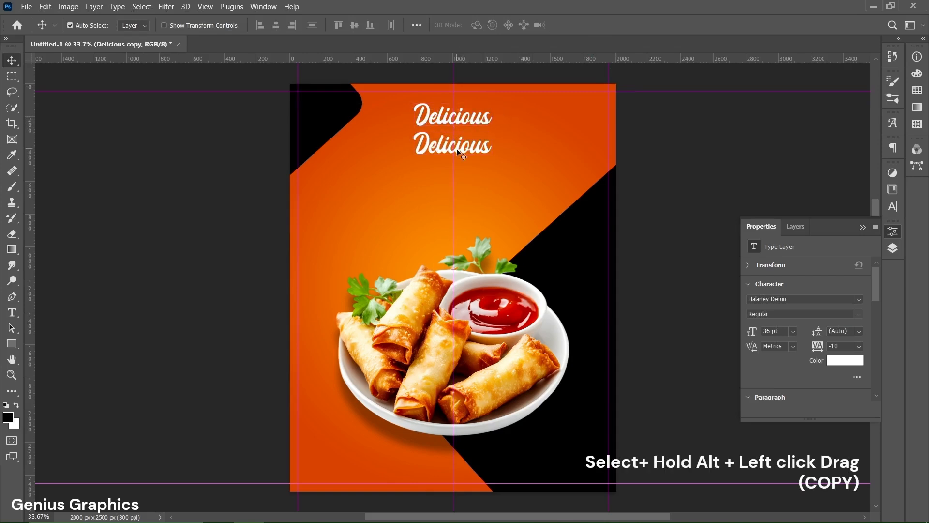
pyautogui.doubleClick(458, 150)
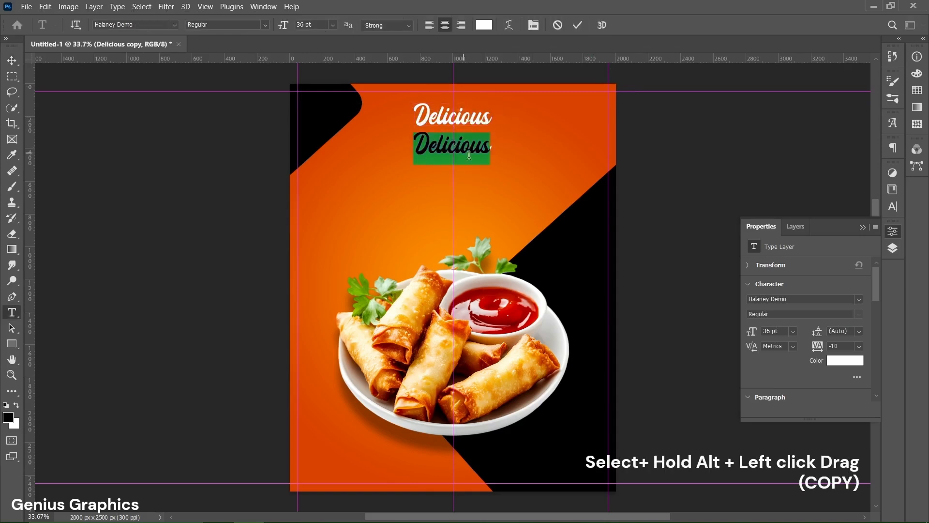
pyautogui.click(859, 299)
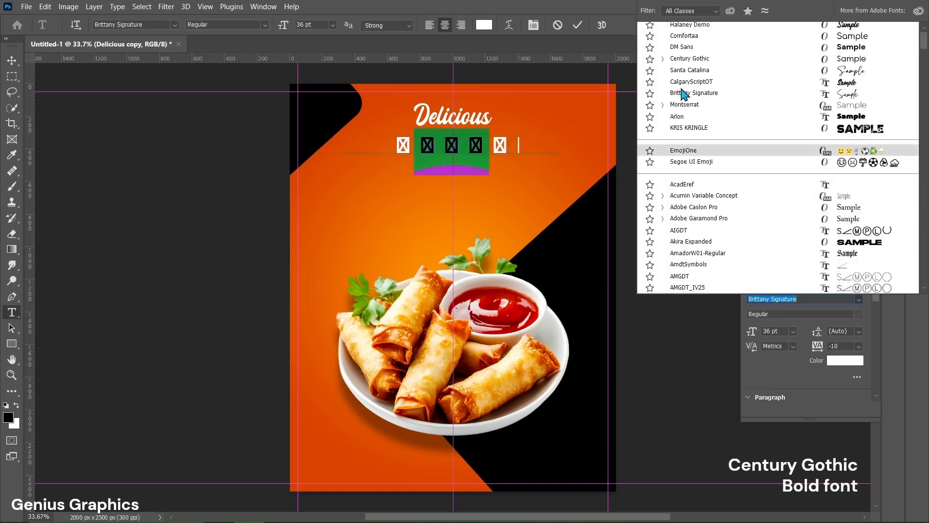
pyautogui.click(663, 59)
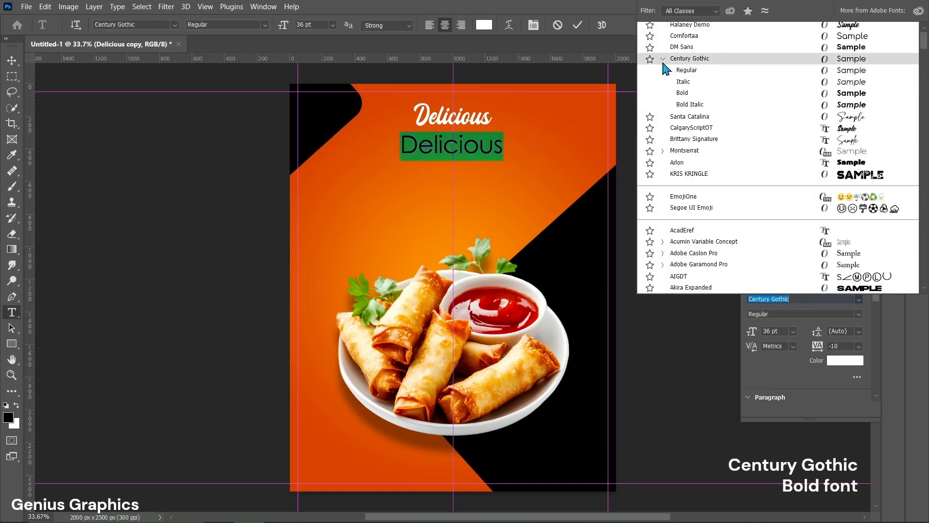
pyautogui.click(683, 94)
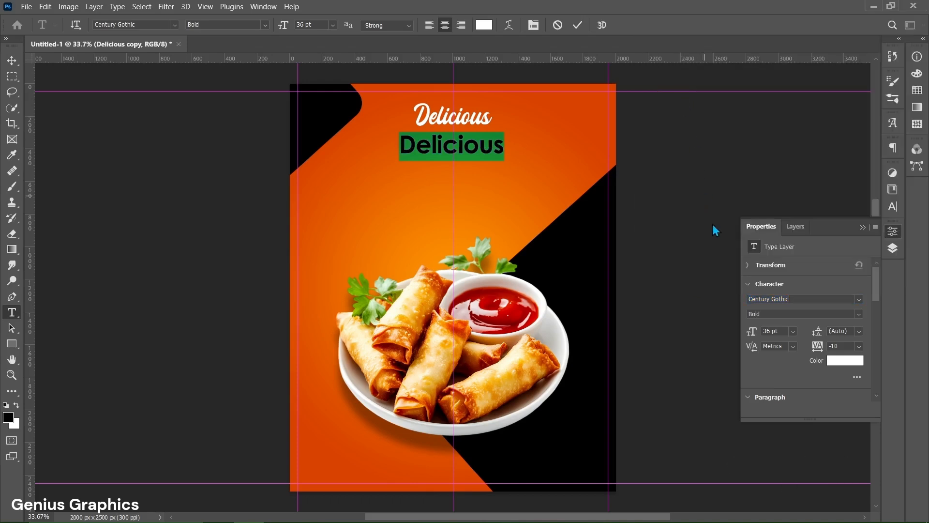
# Set the copied heading's font size to 30 pt and its tracking to -60
pyautogui.doubleClick(764, 329)
pyautogui.write('30')
pyautogui.press('Return')
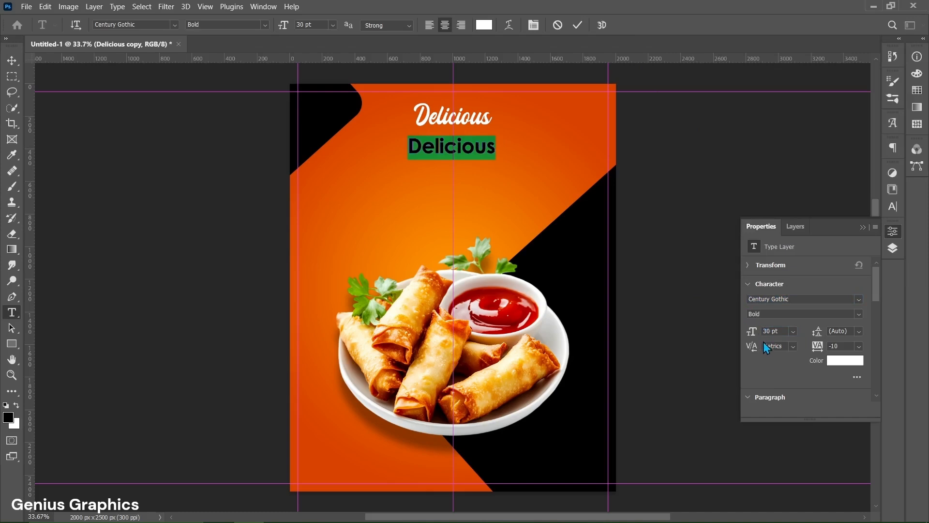
pyautogui.doubleClick(833, 345)
pyautogui.write('-60')
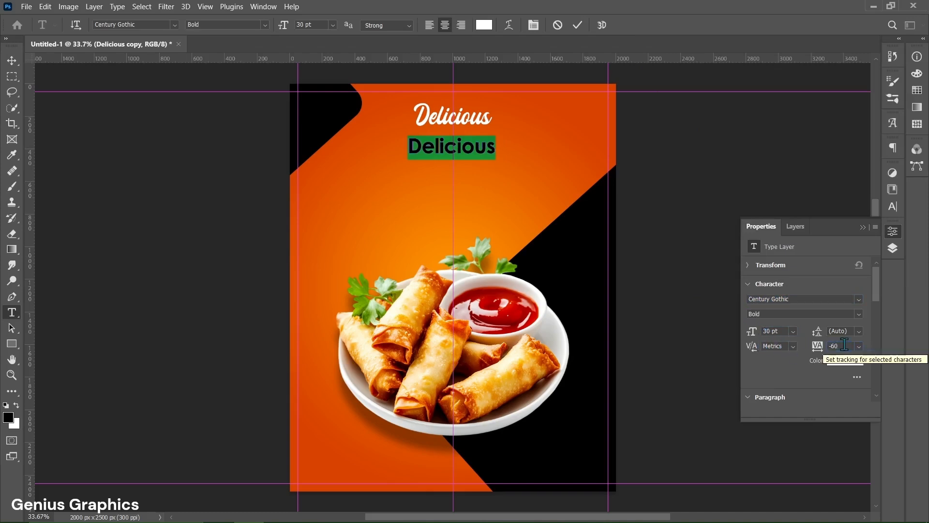
pyautogui.press('Return')
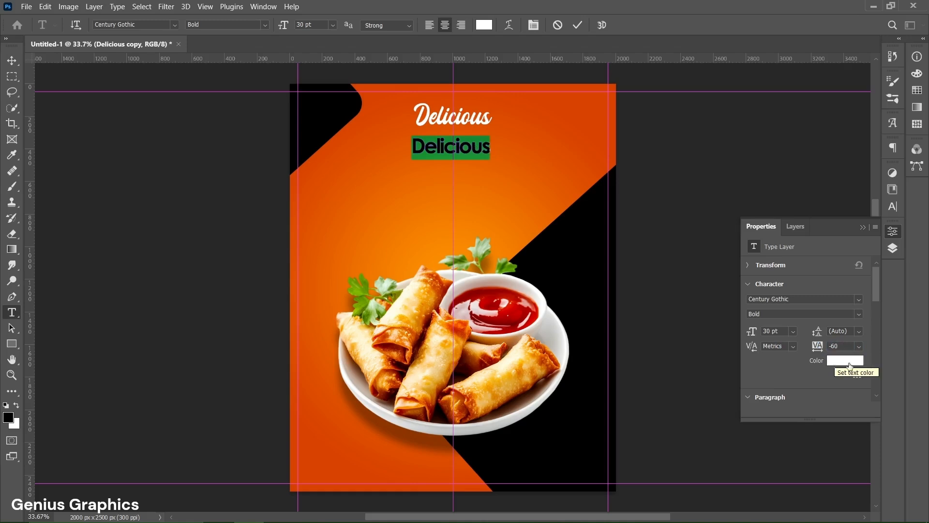
# Colour the copied heading near-black (#020202) and replace its text with "HOT & CRISPY"
pyautogui.click(849, 359)
pyautogui.click(651, 327)
pyautogui.moveTo(651, 327); pyautogui.dragTo(560, 361)
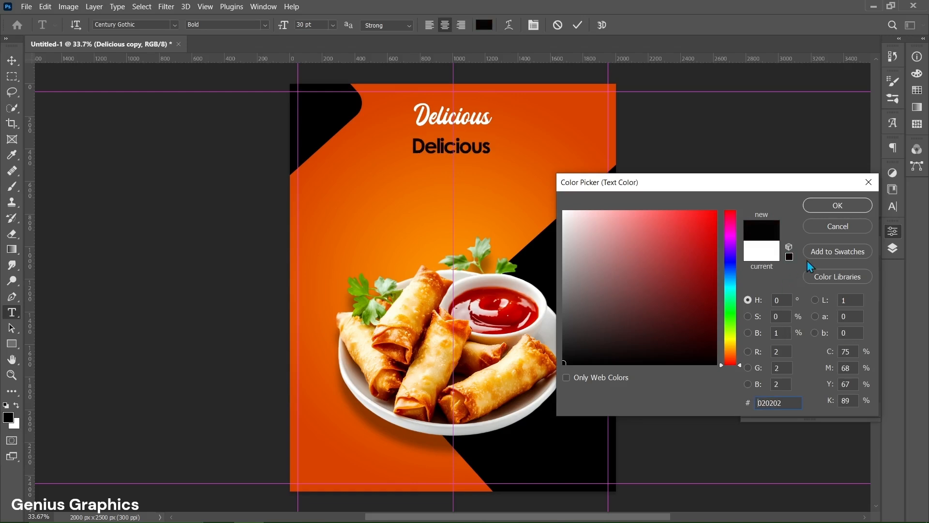
pyautogui.click(838, 205)
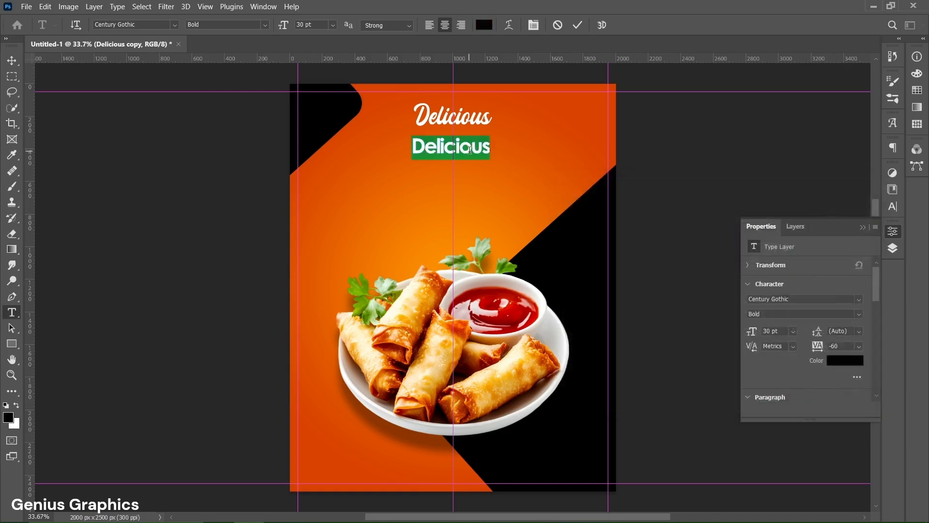
pyautogui.write('HOT & CRISPY')
pyautogui.hotkey('ctrl', 'Return')
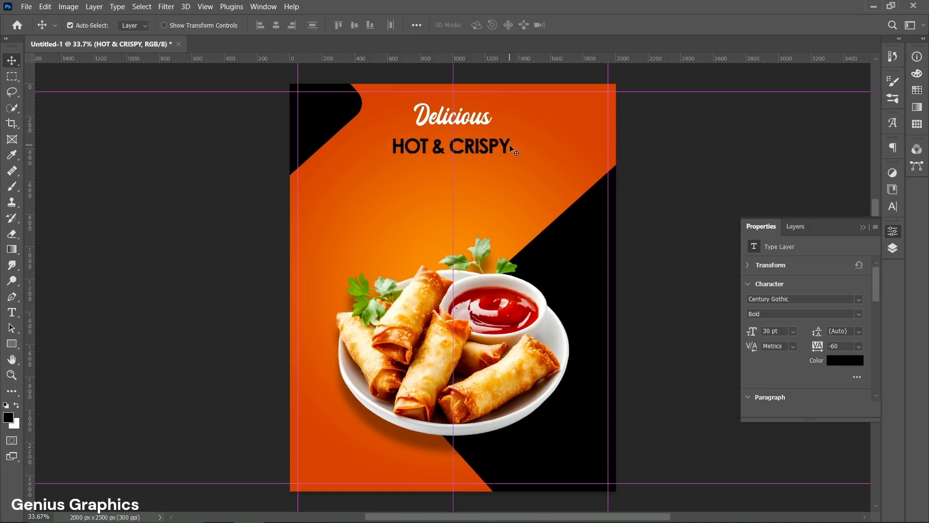
# Centre "HOT & CRISPY" on the vertical middle guide and move it closer to "Delicious", at X 1000 px, Y about 360 px
pyautogui.hotkey('ctrl', 't')
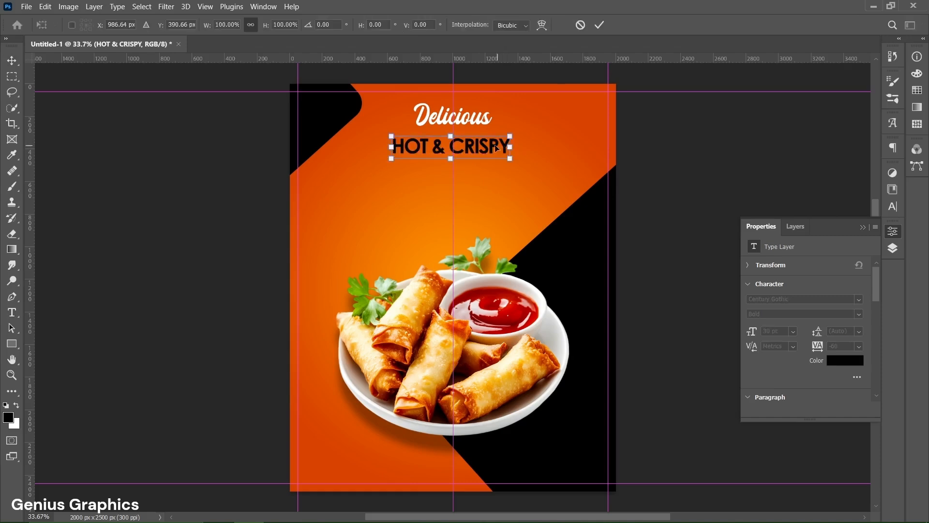
pyautogui.moveTo(442, 152); pyautogui.dragTo(445, 152)
pyautogui.press('Up')
pyautogui.press('Up')
pyautogui.press('Up')
pyautogui.press('Up')
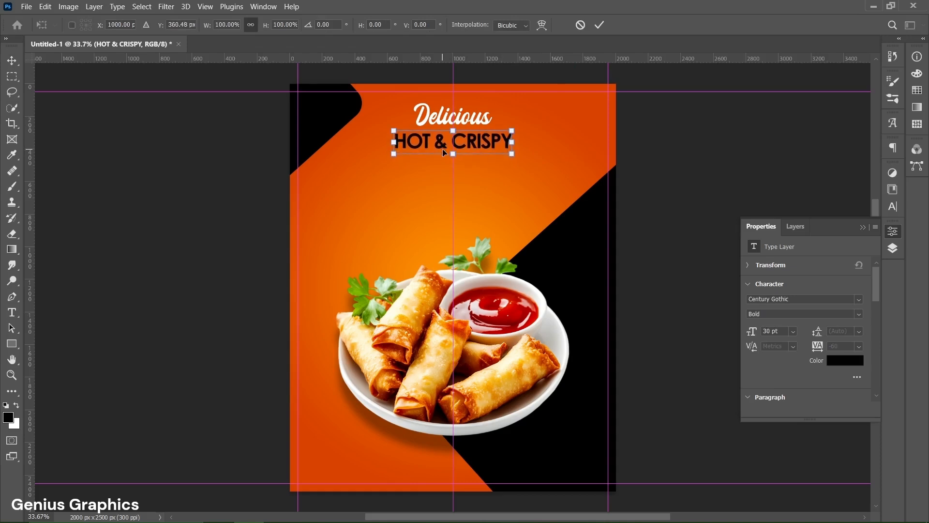
pyautogui.click(600, 28)
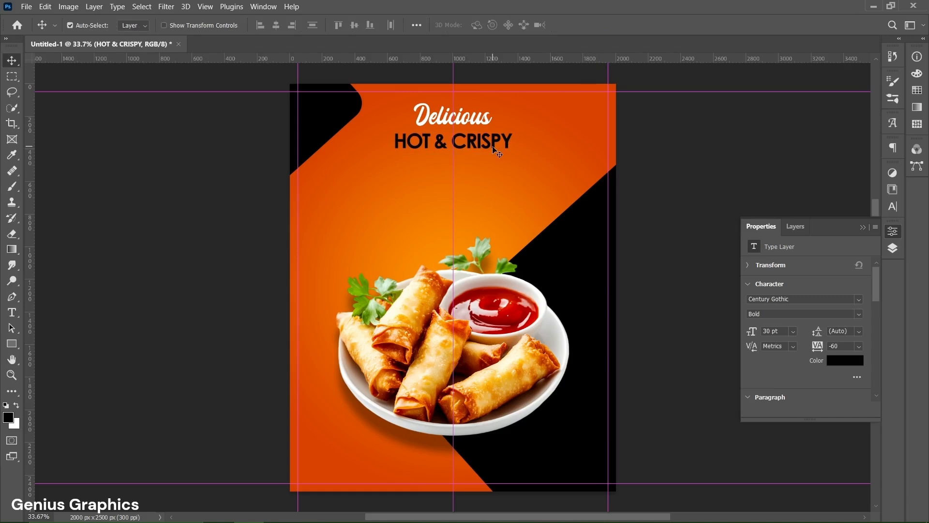
# Duplicate the "HOT & CRISPY" line directly below itself and set the copy's font size to 52 pt
pyautogui.keyDown('alt'); pyautogui.moveTo(495, 149); pyautogui.dragTo(496, 179); pyautogui.keyUp('alt')
pyautogui.click(499, 181)
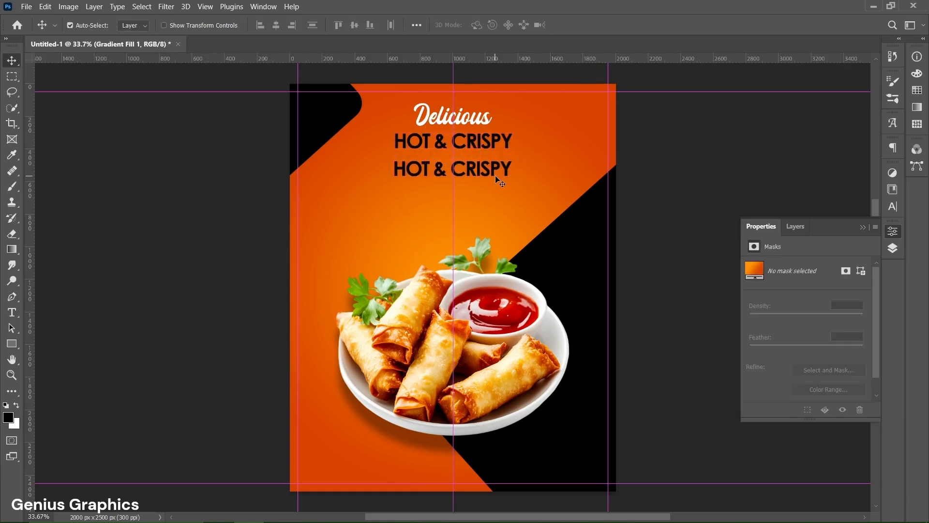
pyautogui.doubleClick(494, 169)
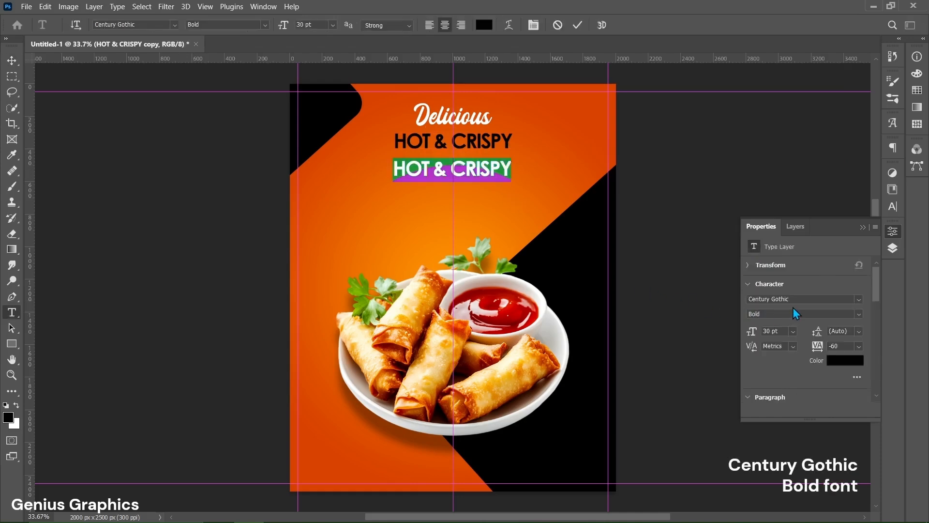
pyautogui.click(765, 331)
pyautogui.write('52')
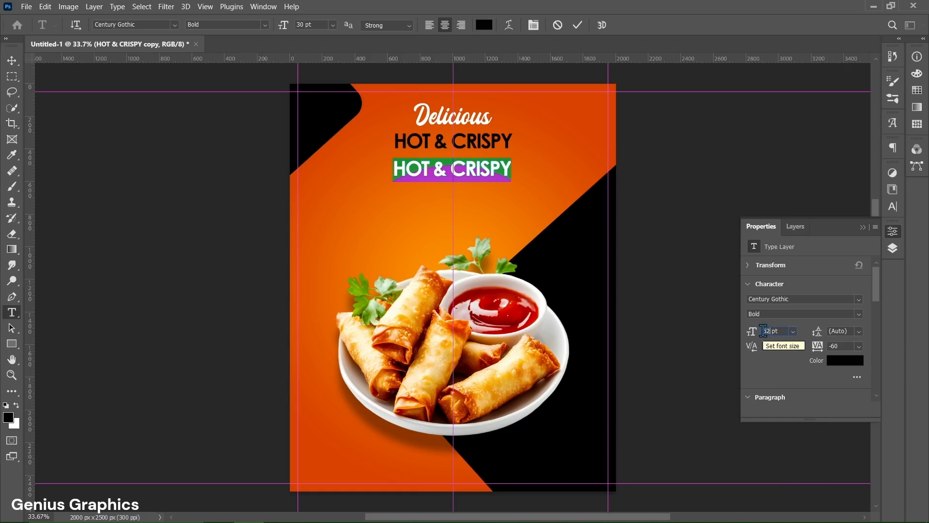
pyautogui.press('Return')
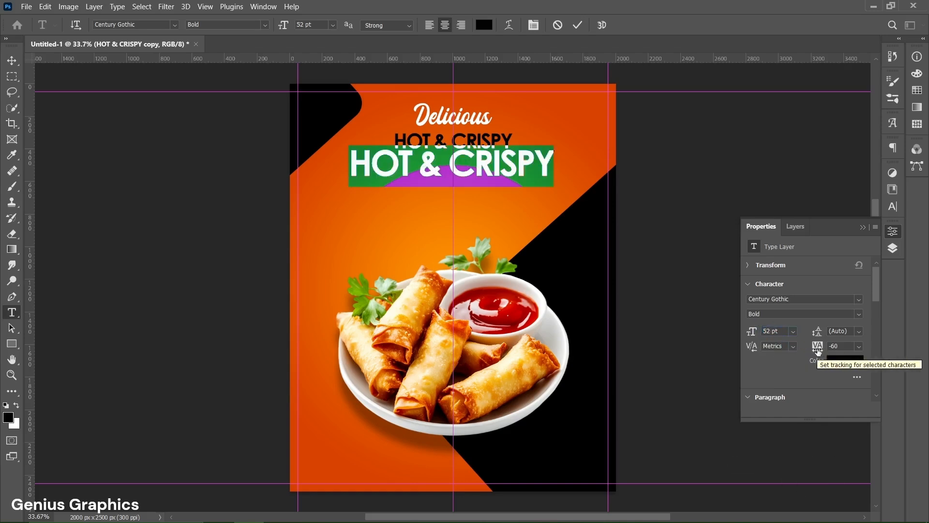
# Set the large copied line's tracking to -40 and replace its text with "SPRING ROLLS"
pyautogui.click(844, 345)
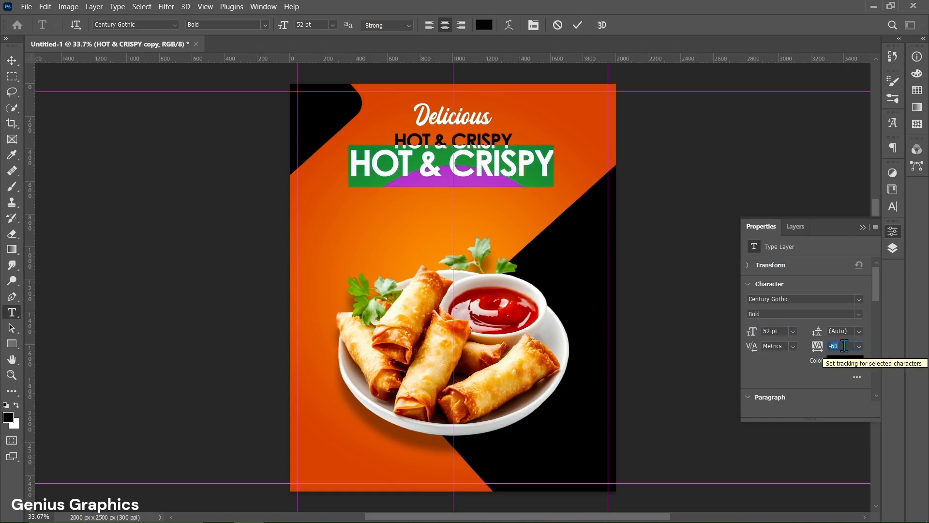
pyautogui.write('-40')
pyautogui.press('Return')
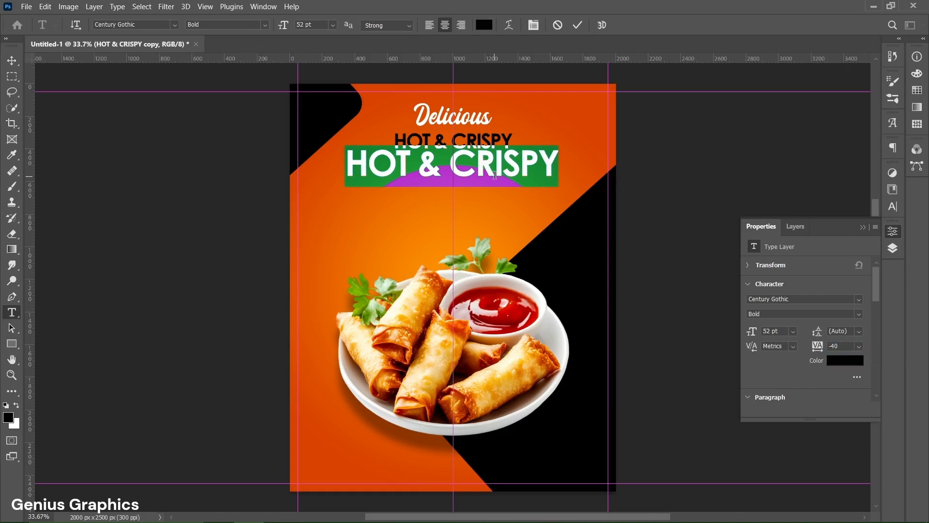
pyautogui.write('SPRING ROLLS')
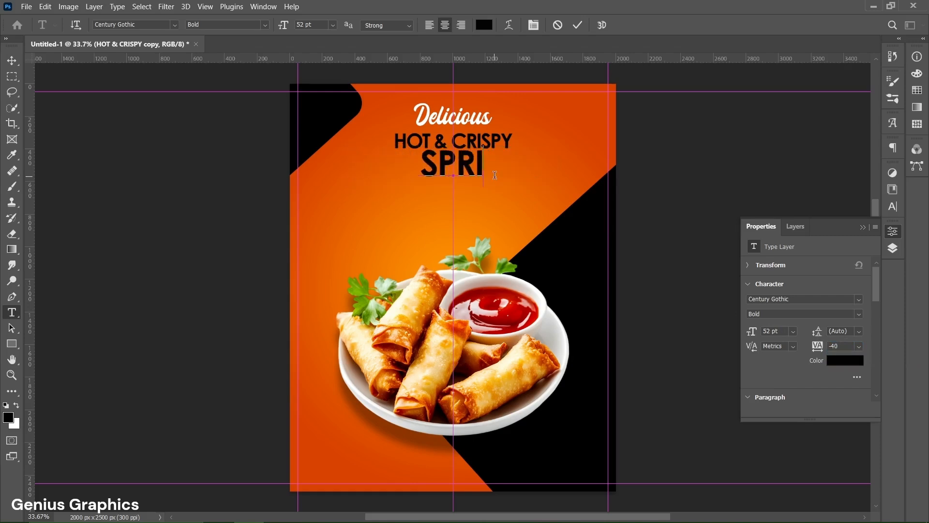
pyautogui.hotkey('ctrl', 'Return')
# Duplicate the "SPRING ROLLS" line below itself and format the copy in Santa Catalina Regular at 22 pt with tracking -30
pyautogui.moveTo(522, 172); pyautogui.dragTo(521, 205)
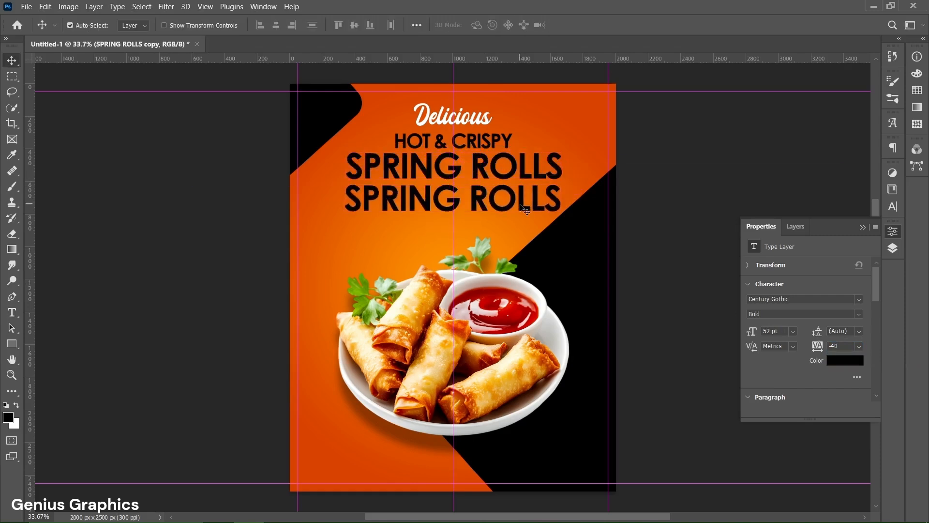
pyautogui.doubleClick(525, 212)
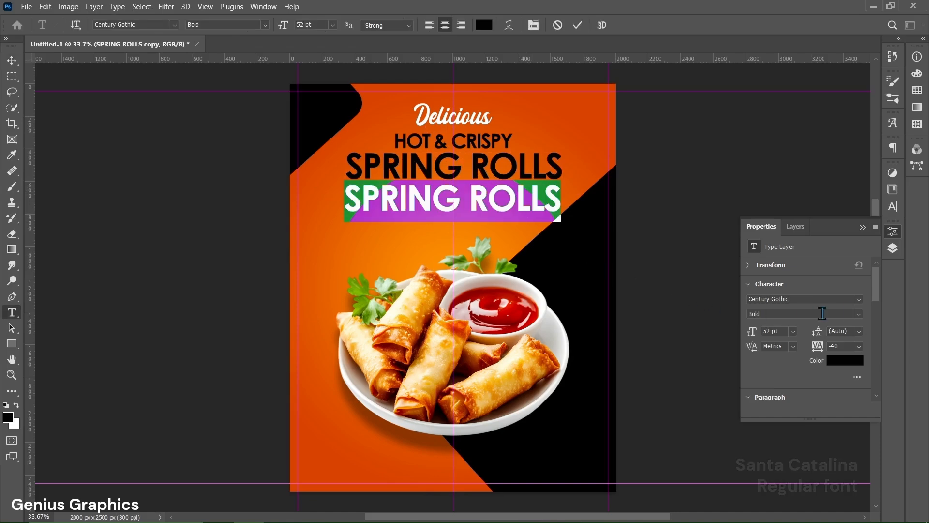
pyautogui.click(858, 301)
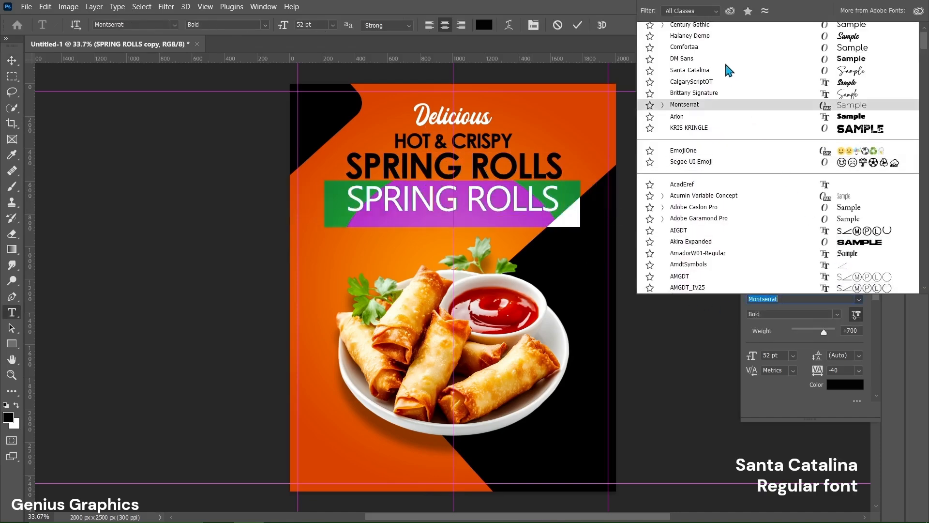
pyautogui.click(698, 71)
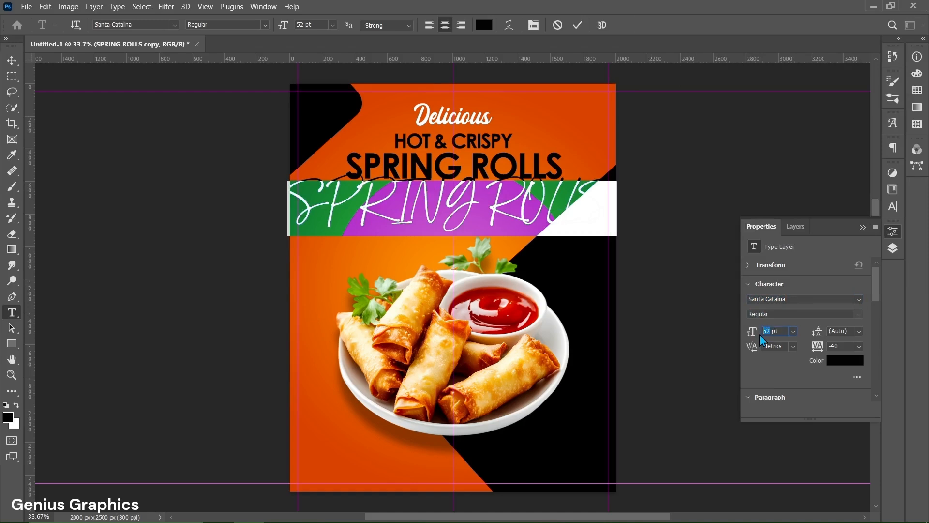
pyautogui.click(835, 345)
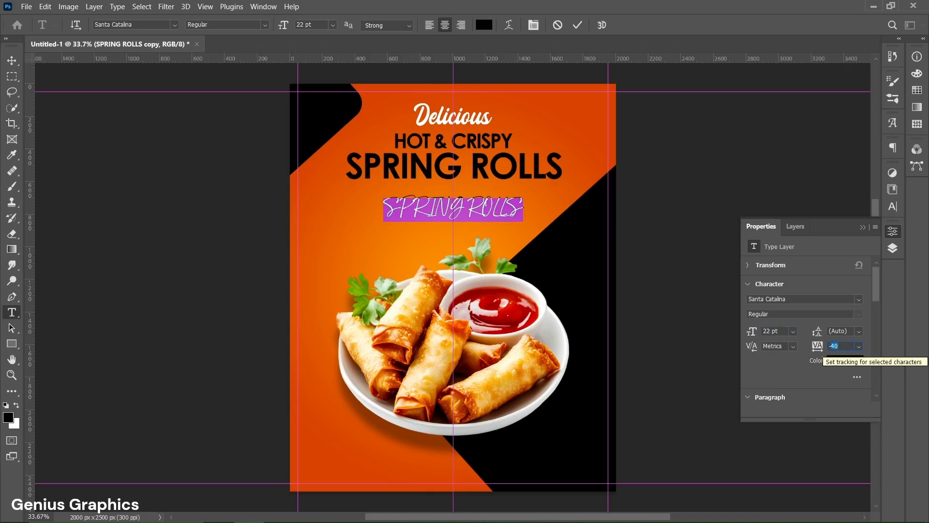
pyautogui.write('-30')
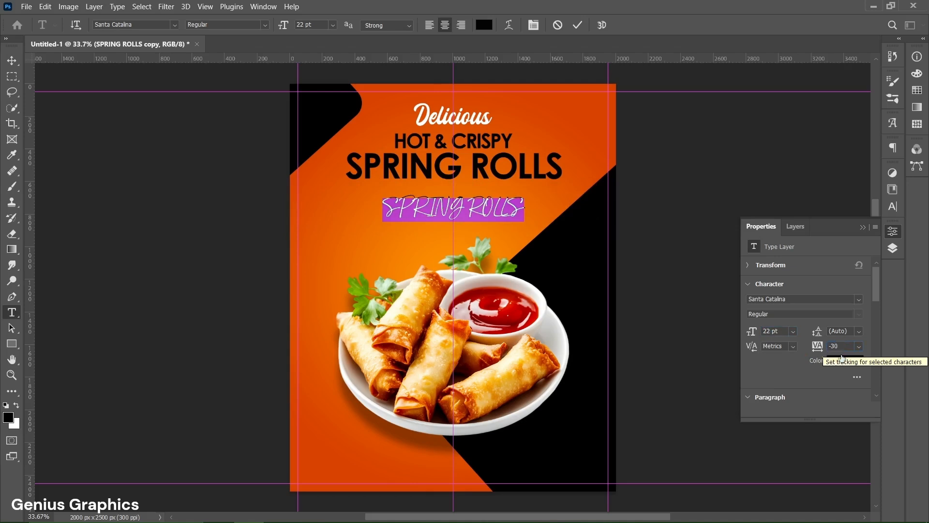
# Set the script copy's text colour to white (ffffff) and replace its wording with "Vegetables Stuff"
pyautogui.click(842, 360)
pyautogui.moveTo(614, 265); pyautogui.dragTo(557, 210)
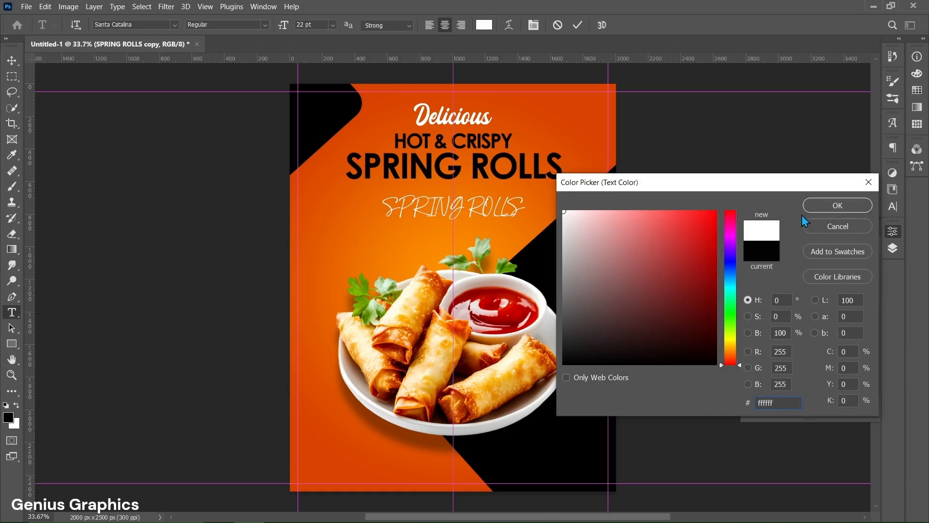
pyautogui.click(819, 206)
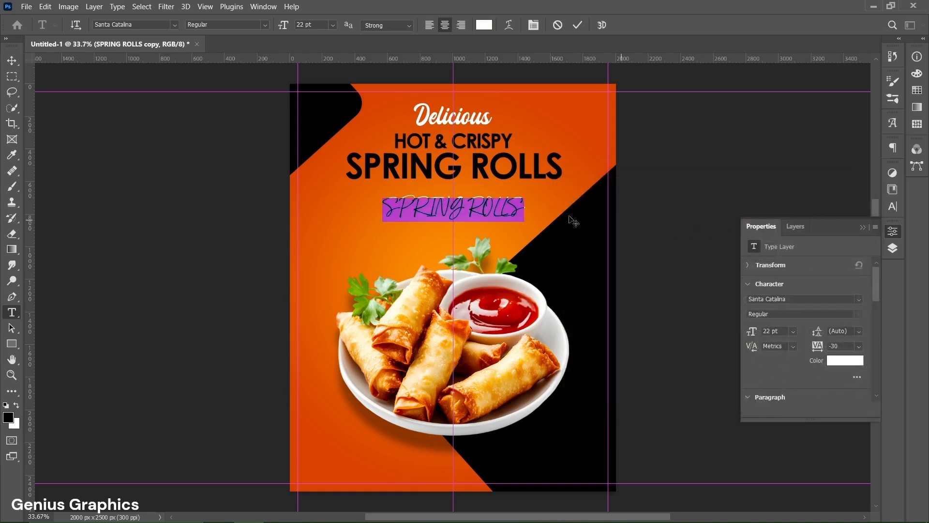
pyautogui.write('V')
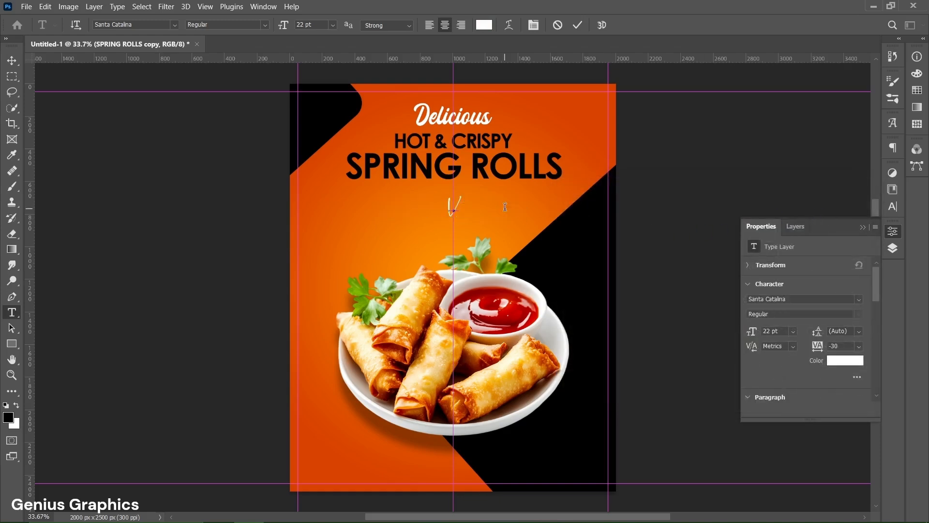
pyautogui.write('egetables Stuff')
pyautogui.hotkey('ctrl', 'Return')
# Move "Vegetables Stuff" up against the lower edge of "ROLLS", at about X 1364 px, Y 600 px
pyautogui.hotkey('ctrl', 't')
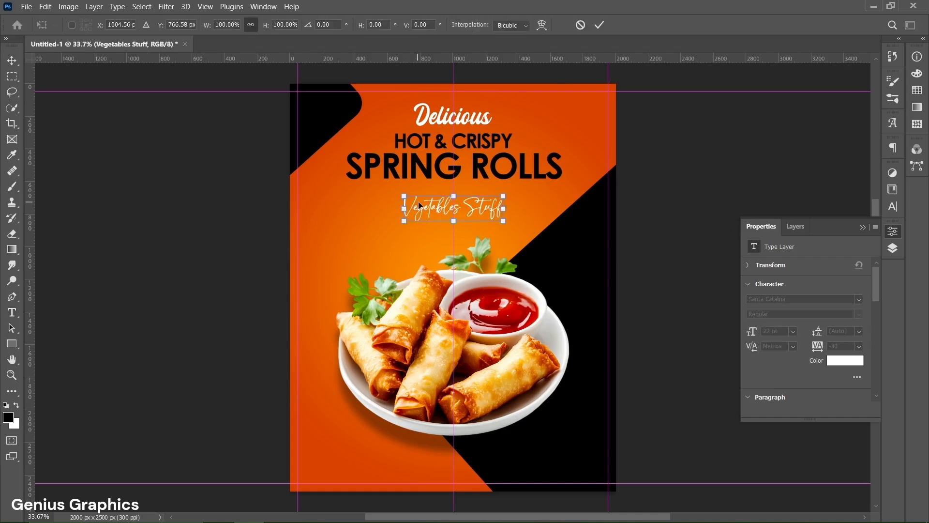
pyautogui.moveTo(419, 206); pyautogui.dragTo(478, 183)
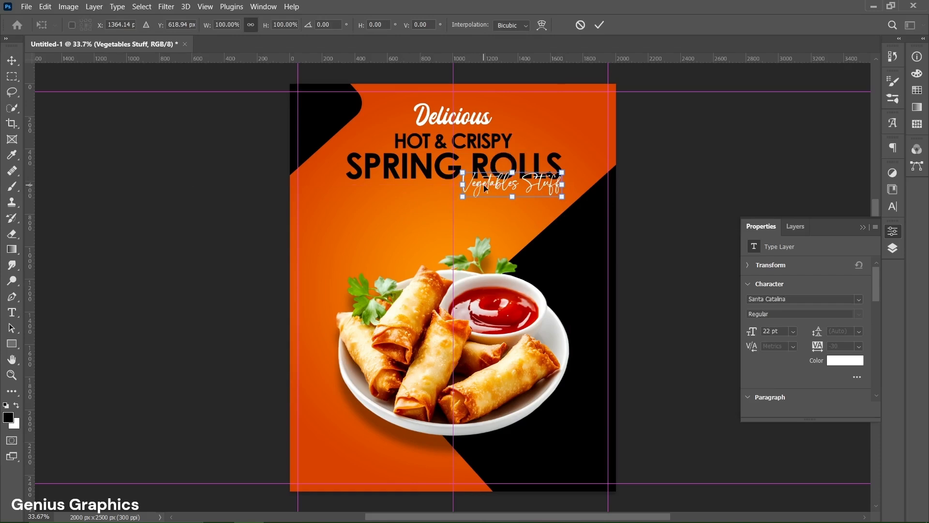
pyautogui.press('Up')
pyautogui.press('Up')
pyautogui.press('Up')
pyautogui.press('Up')
pyautogui.press('Up')
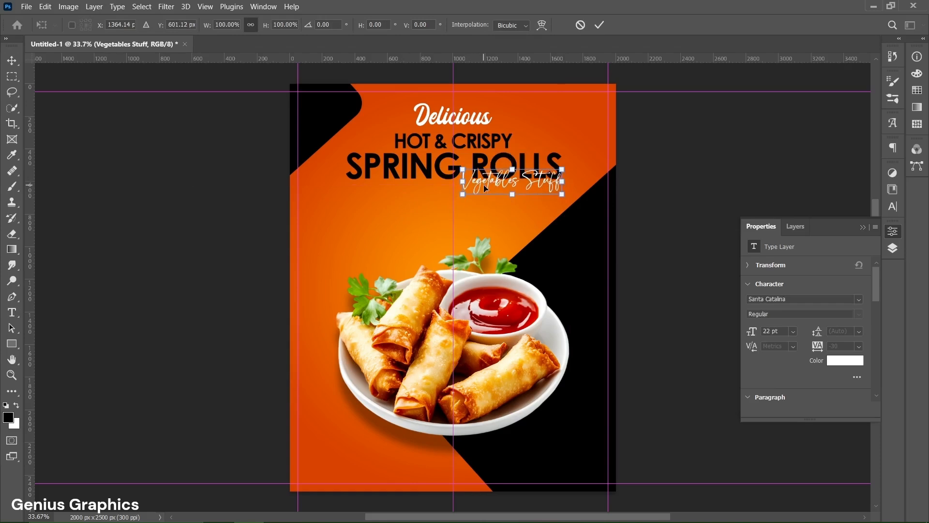
pyautogui.press('Down')
pyautogui.click(599, 25)
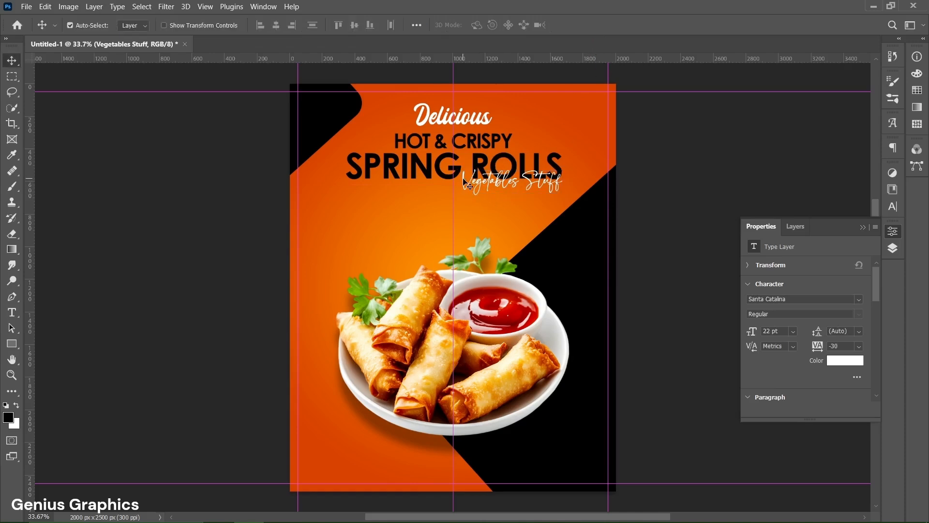
# Duplicate "Vegetables Stuff" above the plate on the left side and format the copy in Century Gothic Bold at 20 pt with tracking -60
pyautogui.moveTo(464, 182); pyautogui.dragTo(320, 248)
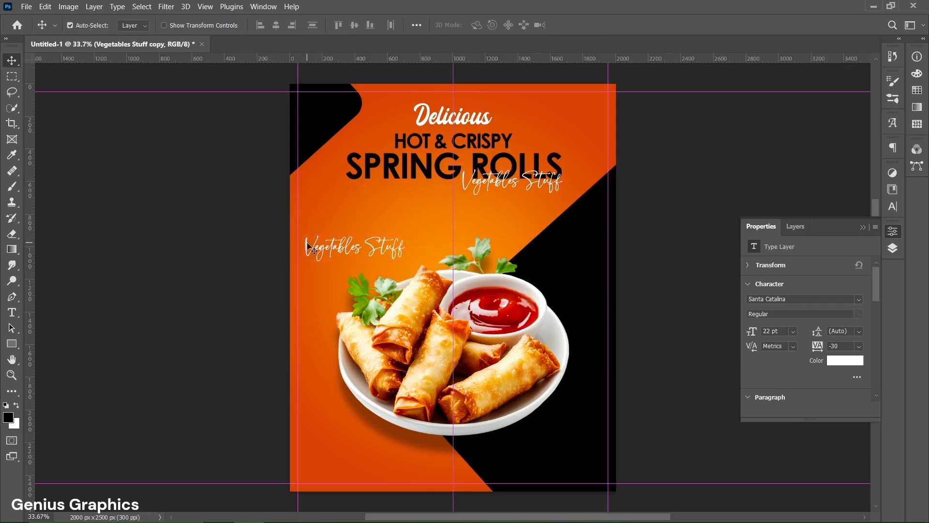
pyautogui.doubleClick(319, 248)
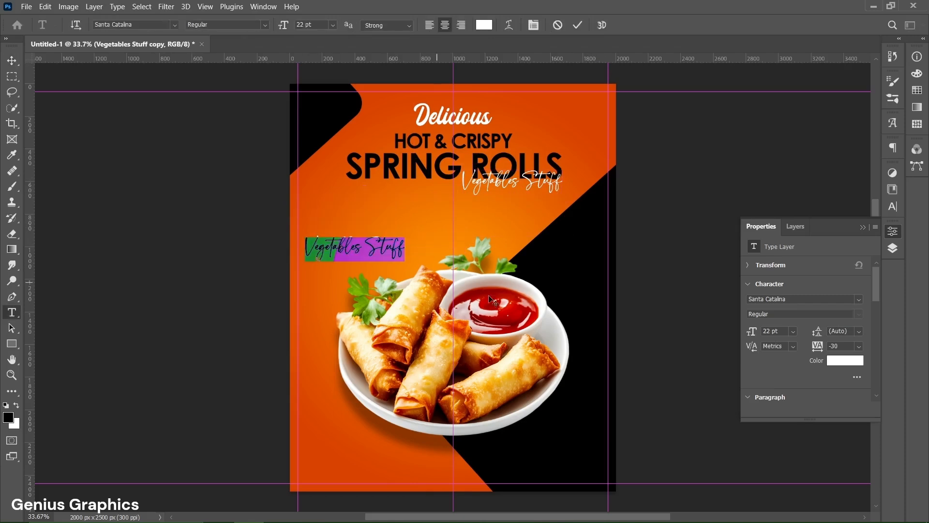
pyautogui.click(855, 299)
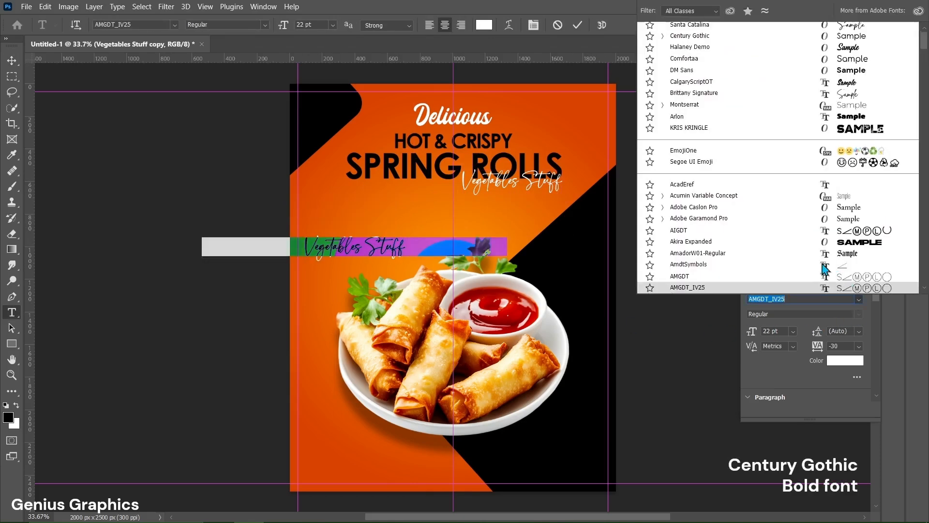
pyautogui.click(663, 36)
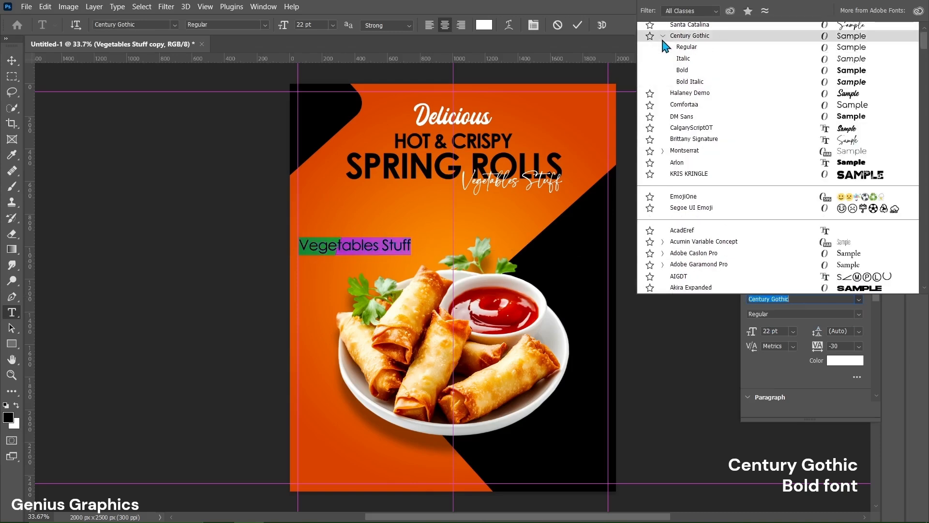
pyautogui.click(683, 72)
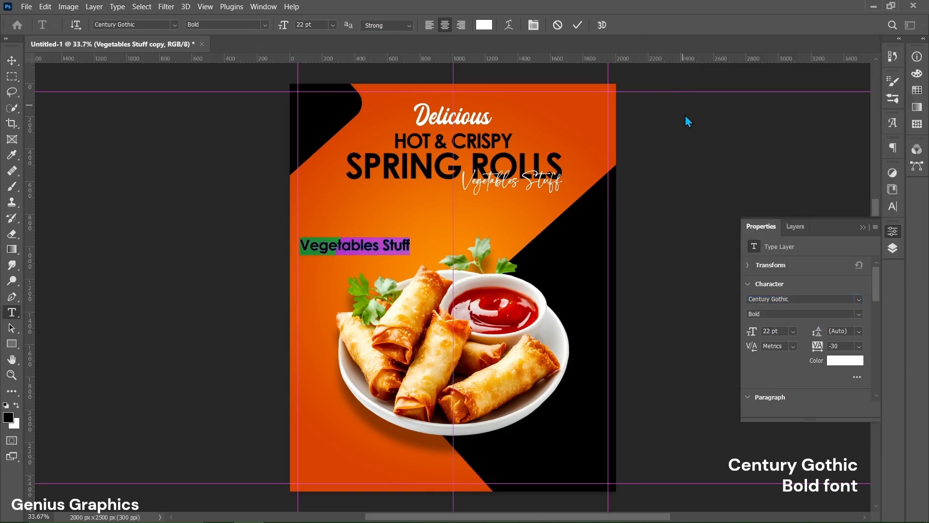
pyautogui.doubleClick(769, 332)
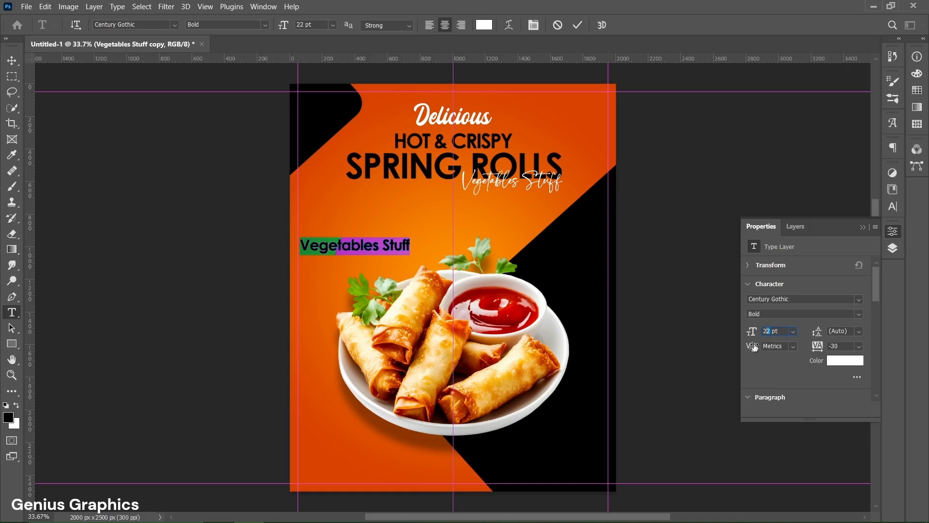
pyautogui.press('Return')
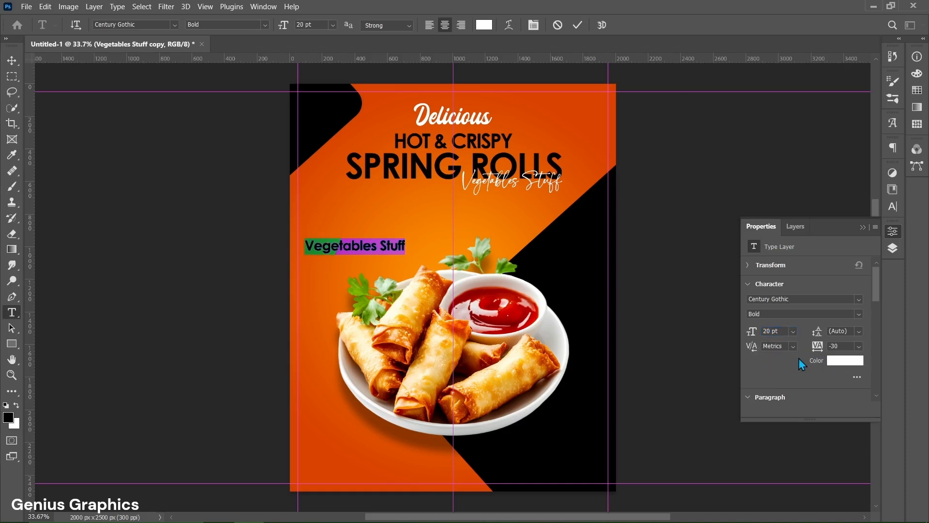
pyautogui.doubleClick(837, 345)
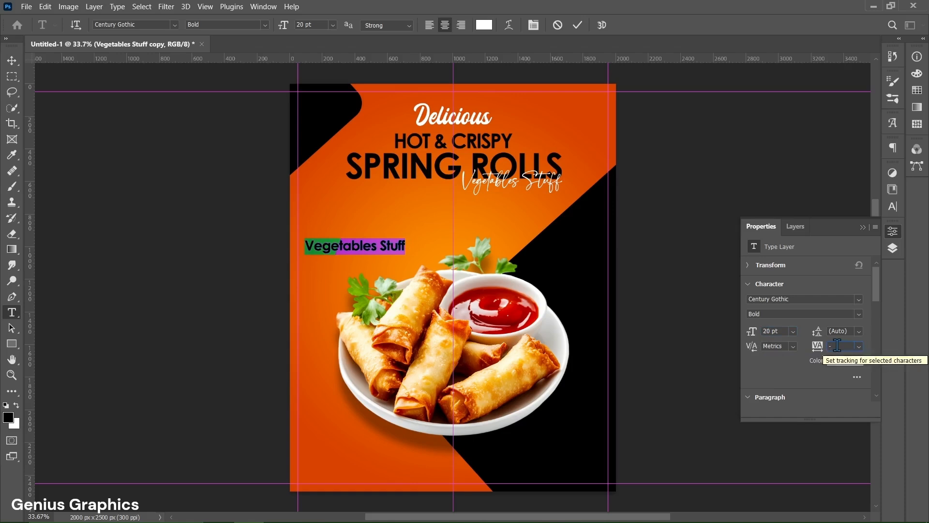
pyautogui.press('Return')
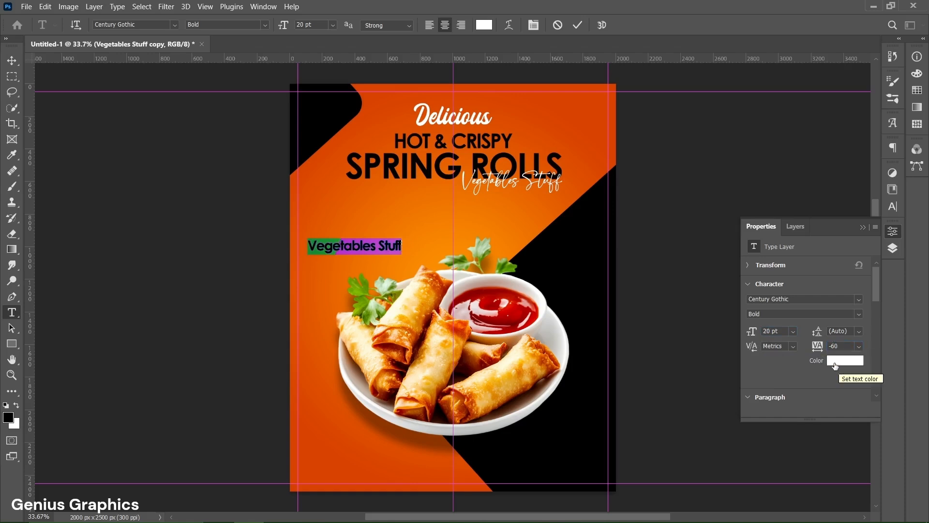
# Set the copied text's colour to black (000000) and replace it with "FREE HOME" and "DELIVERY" on two lines
pyautogui.click(837, 361)
pyautogui.moveTo(635, 339)
pyautogui.mouseDown()
pyautogui.moveTo(614, 337)
pyautogui.moveTo(555, 369)
pyautogui.mouseUp()
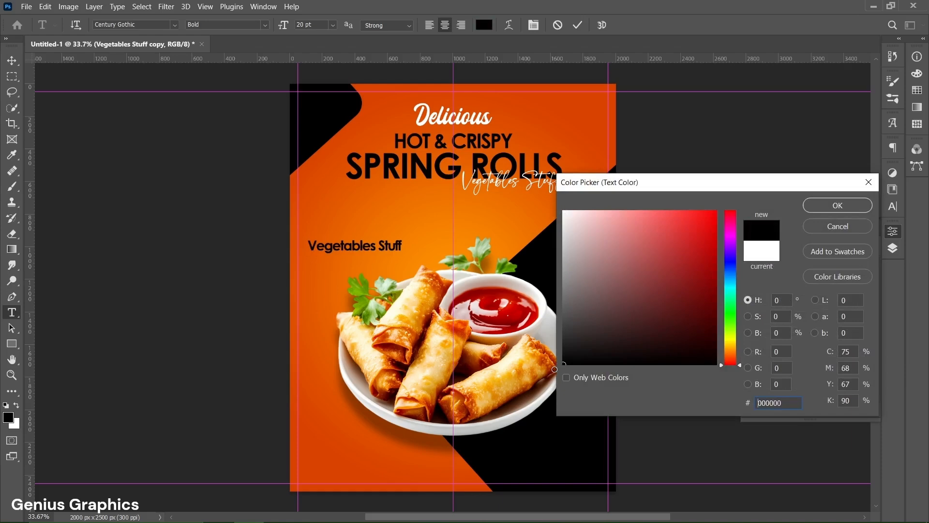
pyautogui.click(829, 211)
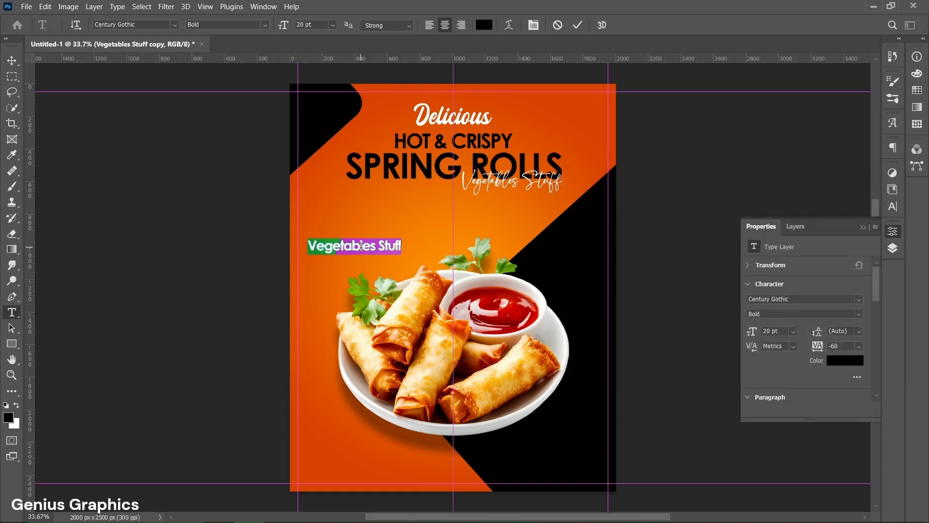
pyautogui.write('FREE HOME')
pyautogui.press('Return')
pyautogui.write('DELIVERY')
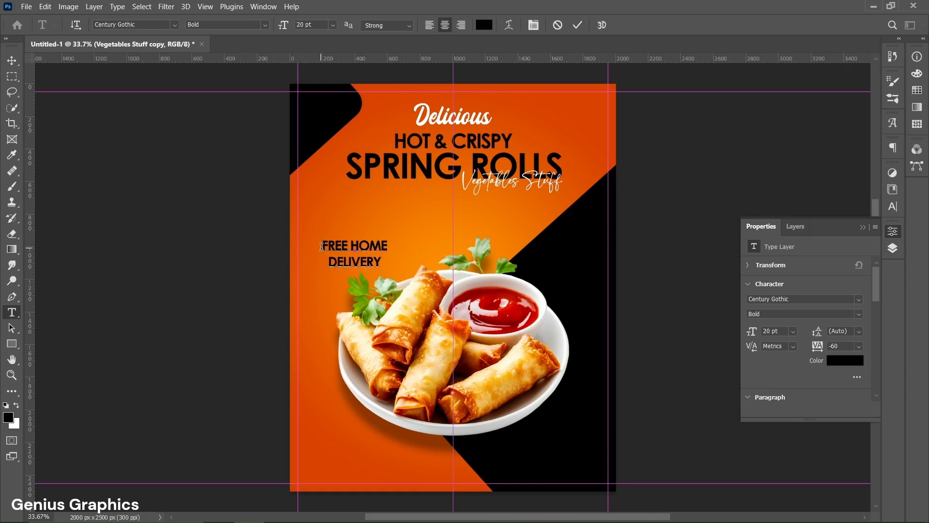
# Format only the "FREE HOME" line at 12 pt in white (ffffff)
pyautogui.moveTo(321, 247); pyautogui.dragTo(396, 243)
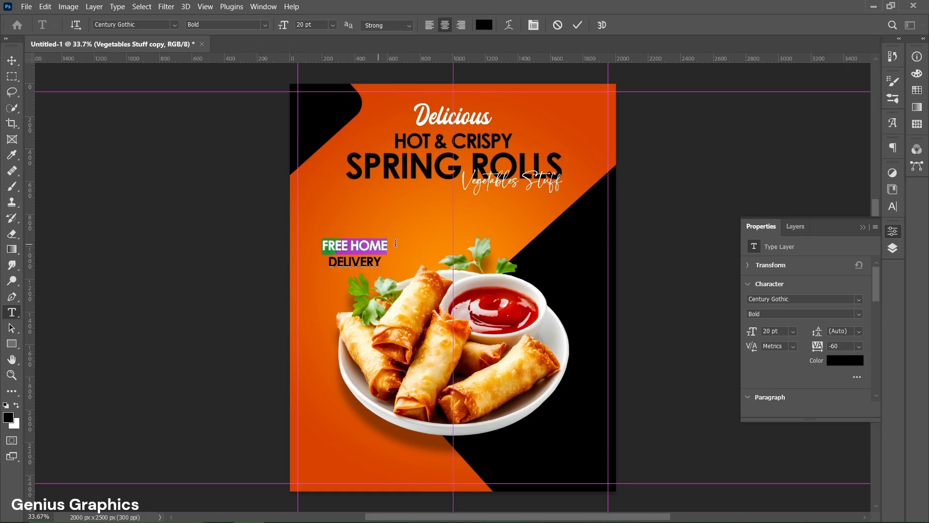
pyautogui.click(764, 333)
pyautogui.write('12')
pyautogui.press('Return')
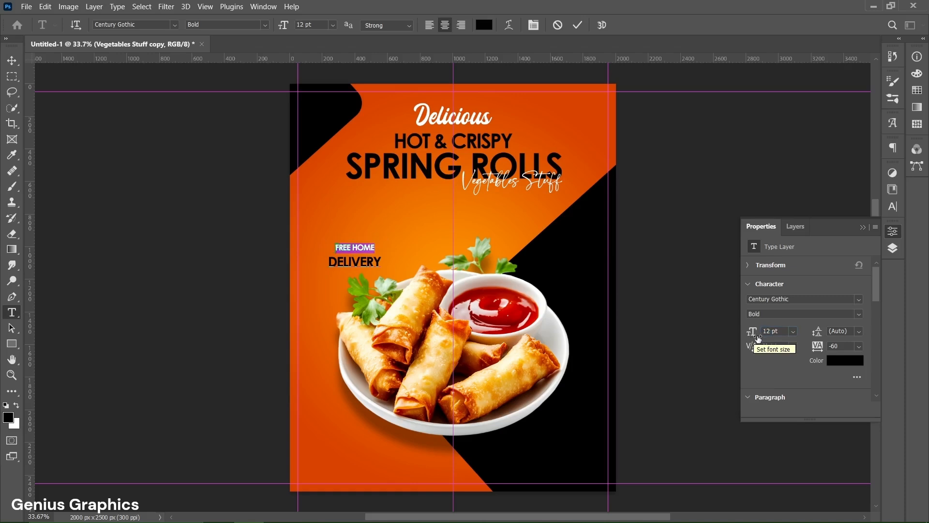
pyautogui.click(837, 360)
pyautogui.write('ffffff')
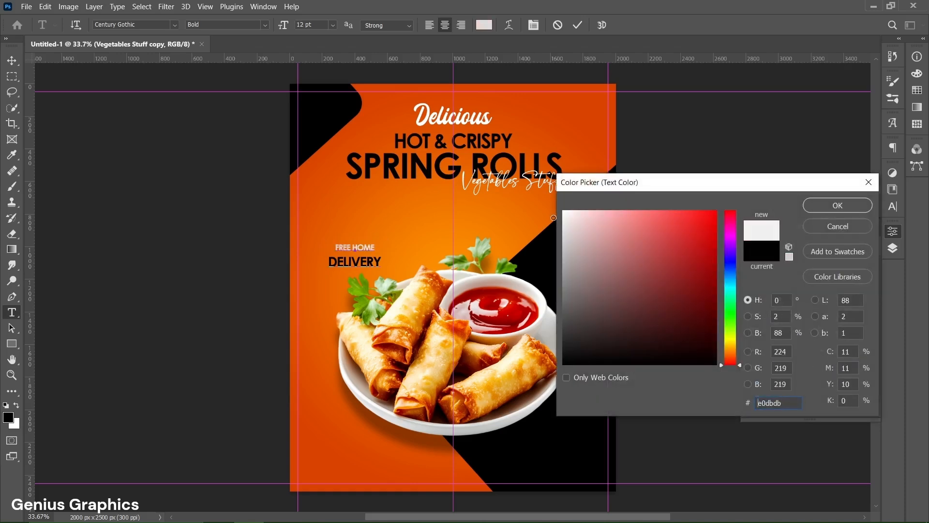
pyautogui.click(826, 208)
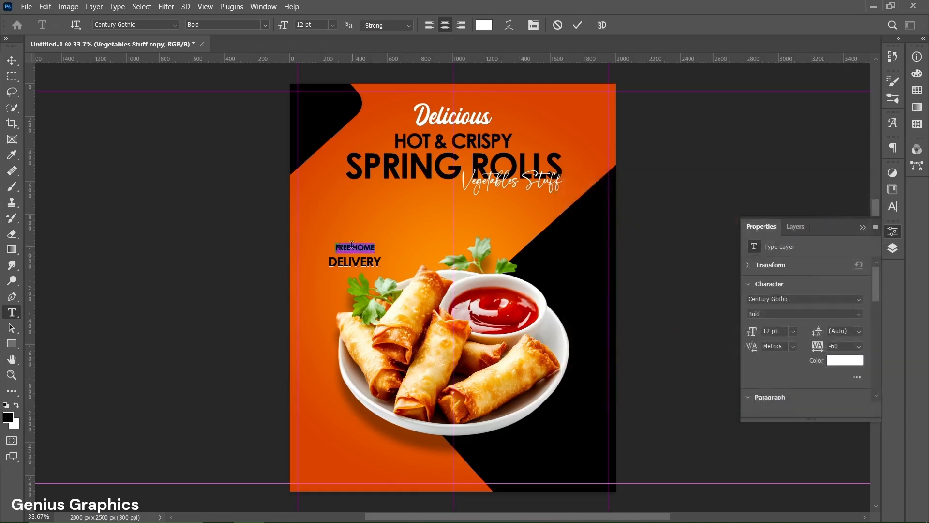
# Set the leading of both "FREE HOME DELIVERY" lines to 18 pt
pyautogui.moveTo(332, 244); pyautogui.dragTo(383, 265)
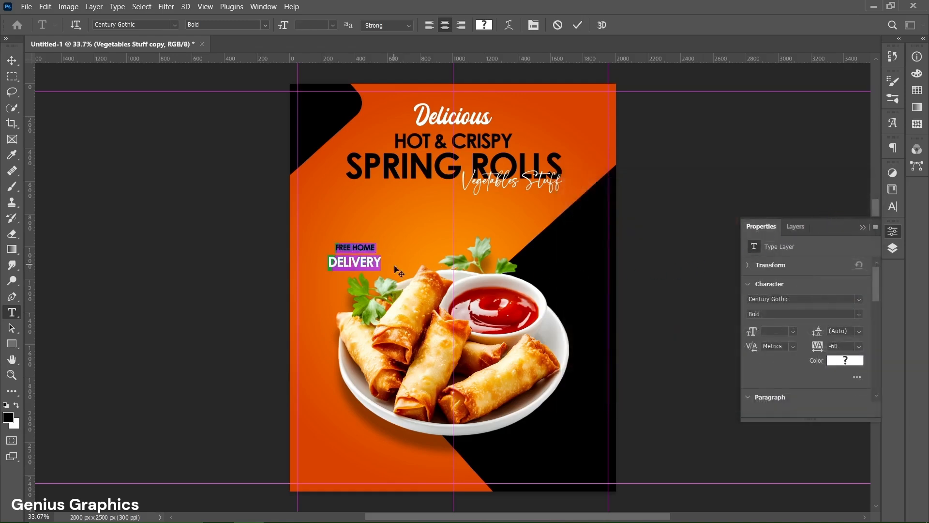
pyautogui.click(861, 334)
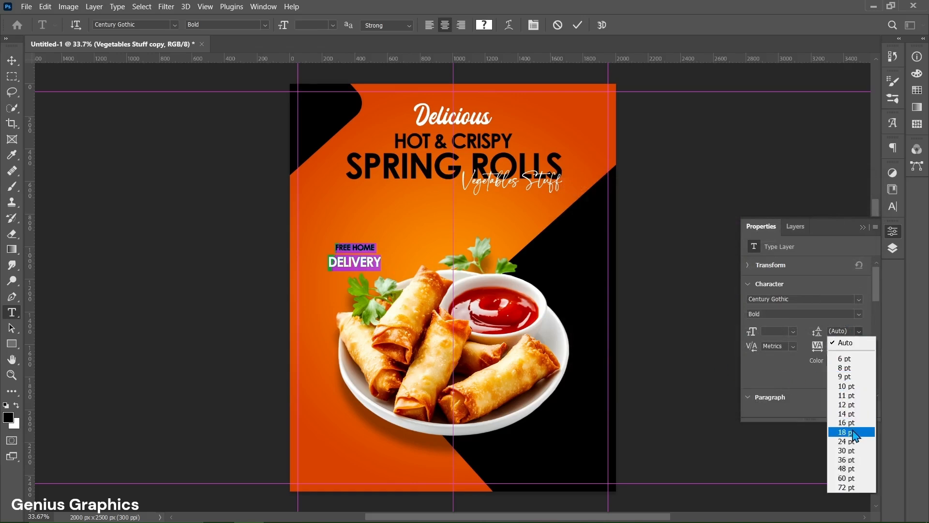
pyautogui.click(854, 432)
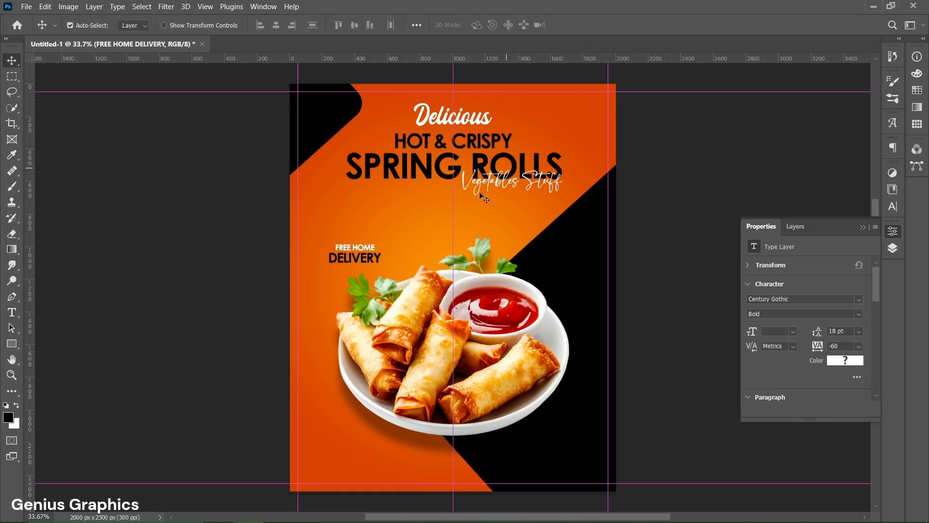
# Duplicate "FREE HOME DELIVERY" onto the poster's lower-right black area and format the copy in DM Sans Bold at 14 pt
pyautogui.moveTo(368, 259); pyautogui.dragTo(574, 453)
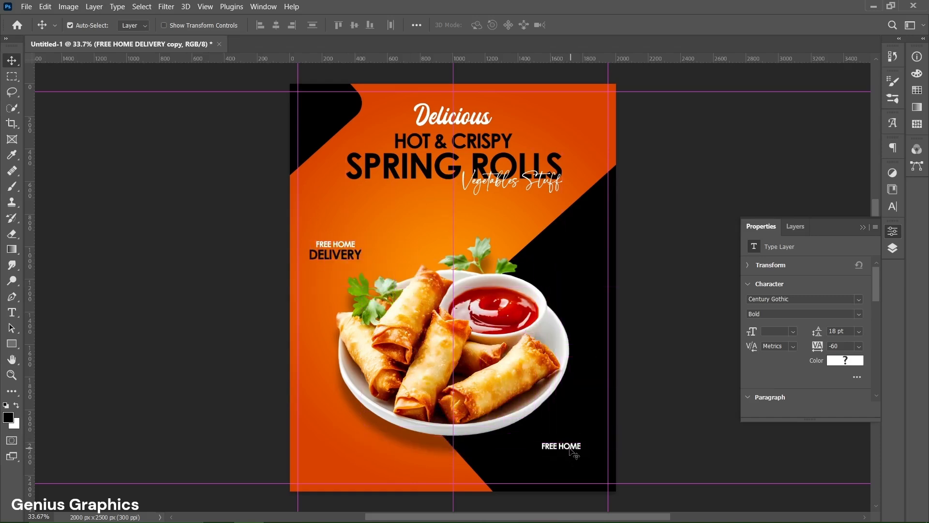
pyautogui.doubleClick(574, 453)
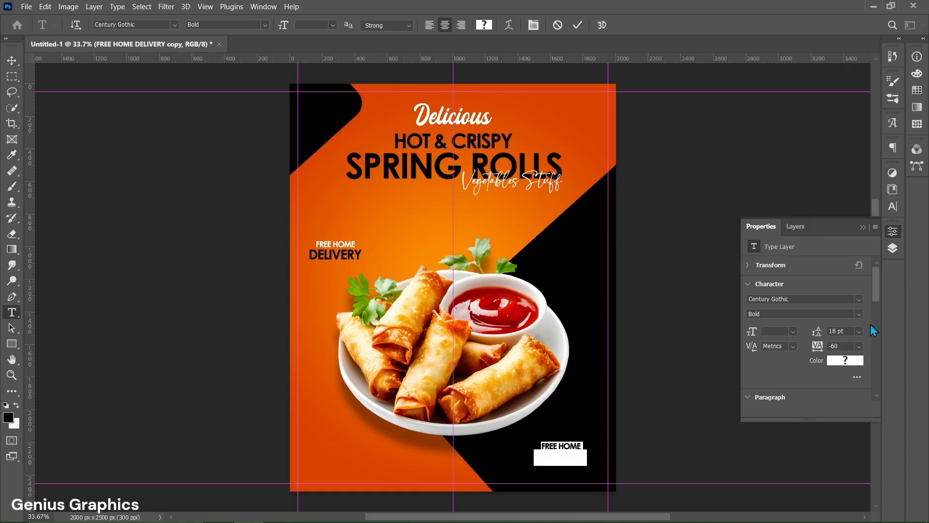
pyautogui.click(860, 300)
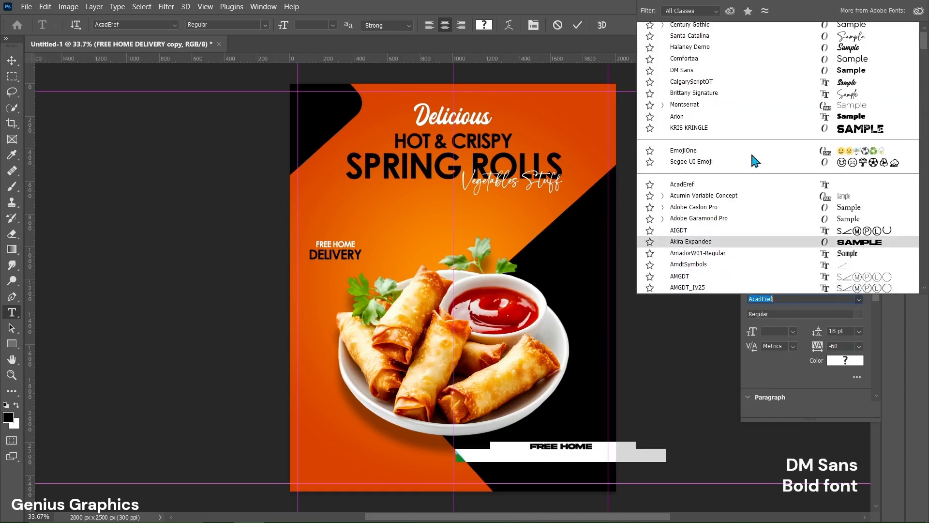
pyautogui.click(691, 71)
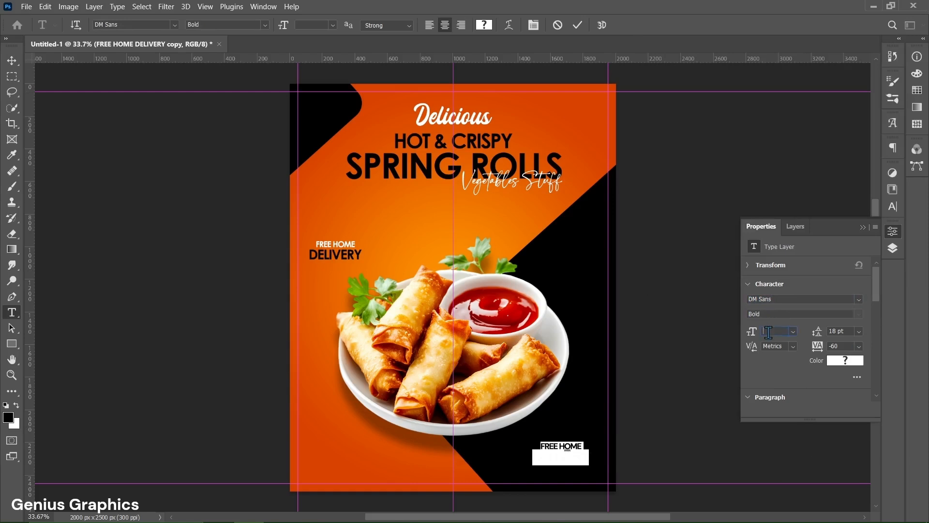
pyautogui.write('14')
pyautogui.press('Return')
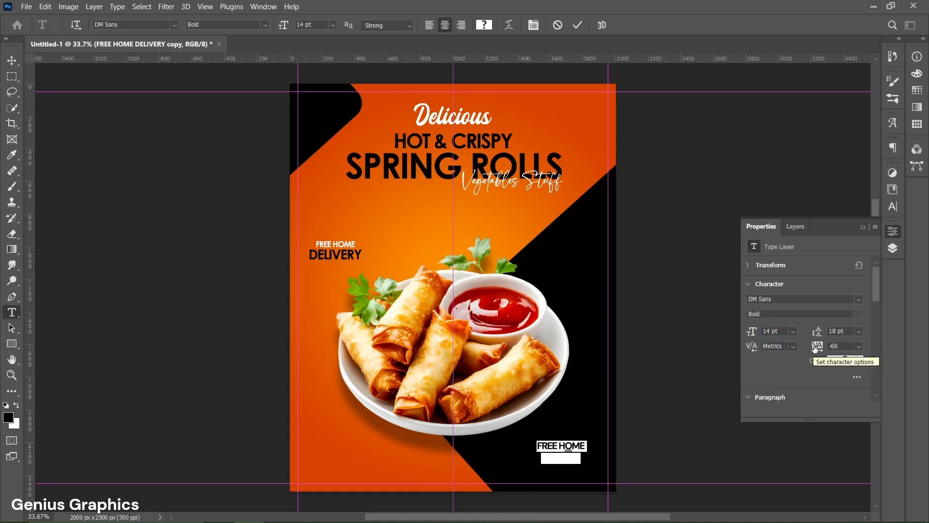
# Set the lower-right text copy's tracking to -40 and its leading to Auto
pyautogui.click(837, 345)
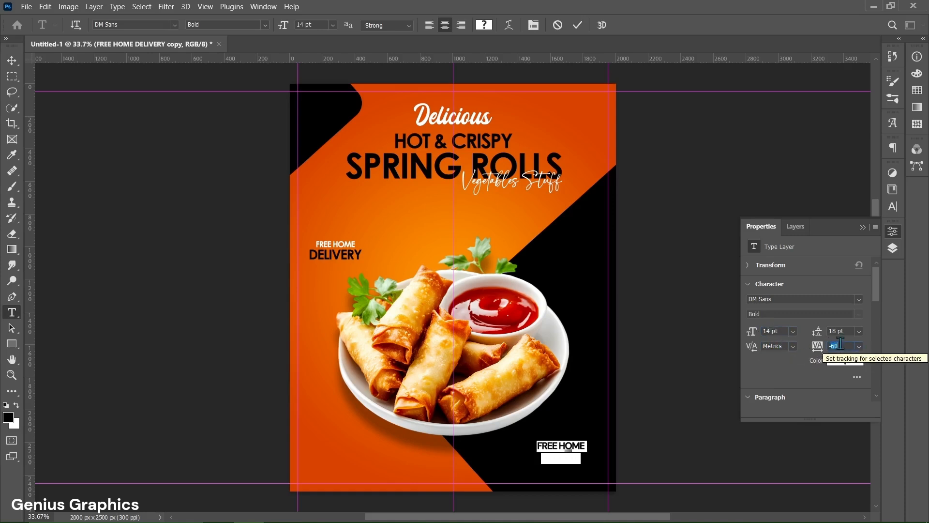
pyautogui.write('-40')
pyautogui.press('Return')
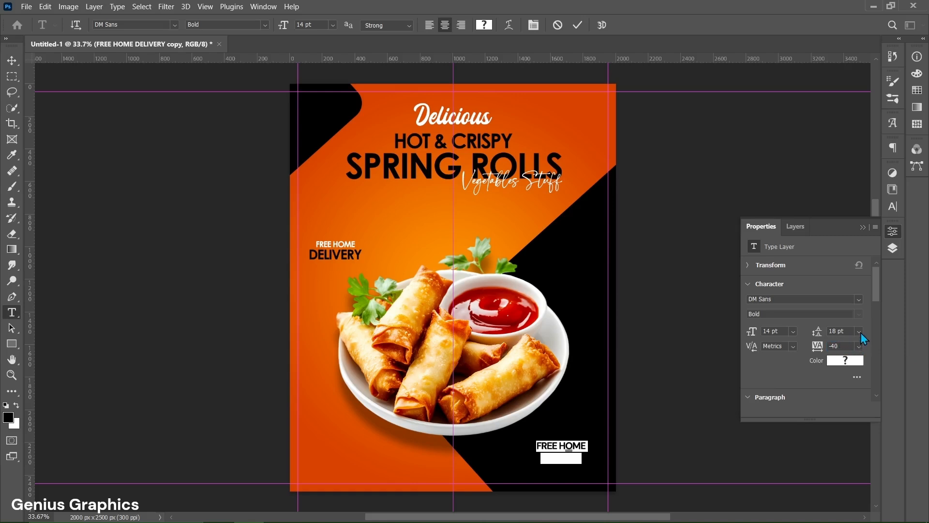
pyautogui.click(860, 332)
pyautogui.click(857, 341)
# Set the colour of the lower-right "FREE HOME DELIVERY" copy to white (ffffff)
pyautogui.click(846, 360)
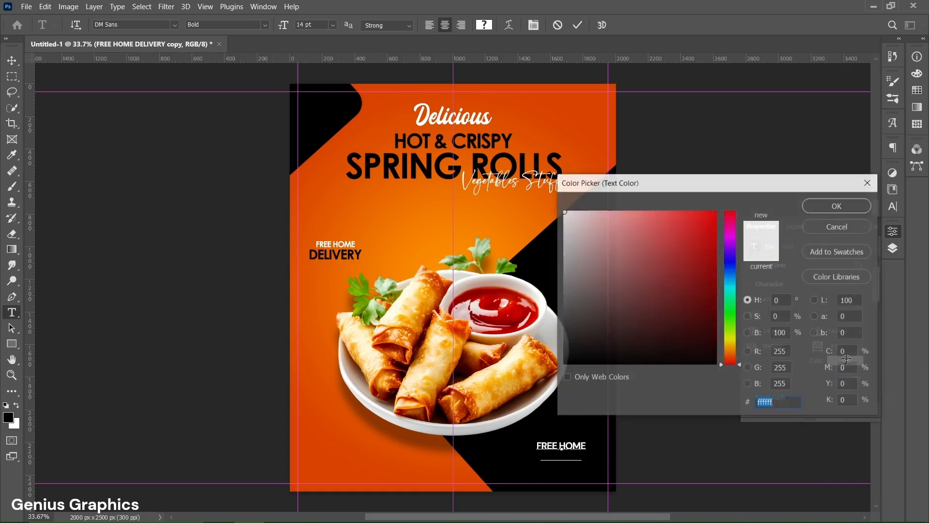
pyautogui.moveTo(625, 257); pyautogui.dragTo(559, 202)
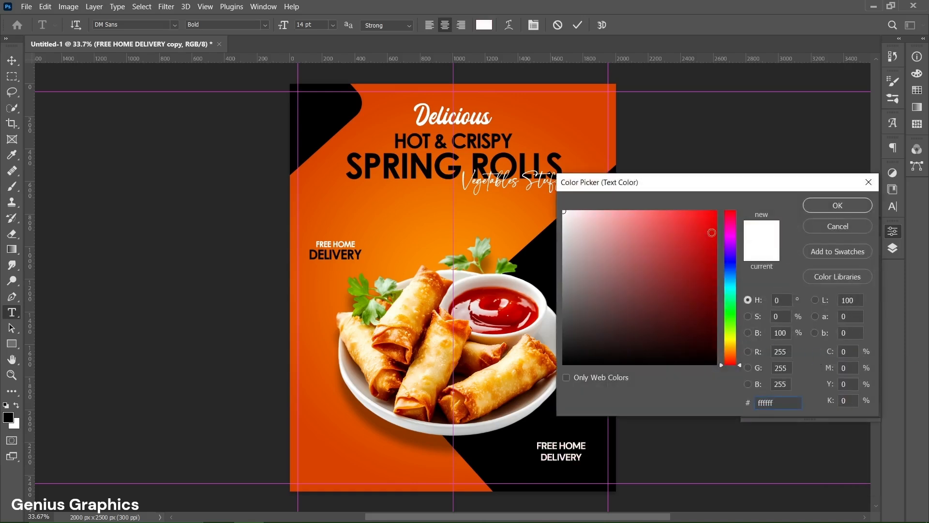
pyautogui.click(838, 205)
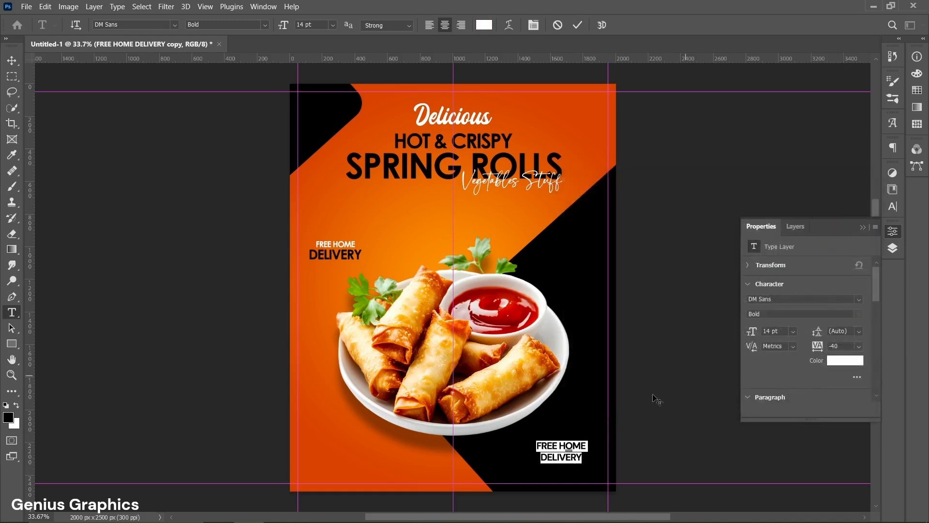
# Replace the lower-right "FREE HOME DELIVERY" copy's wording with "ORDER NOW"
pyautogui.click(561, 444)
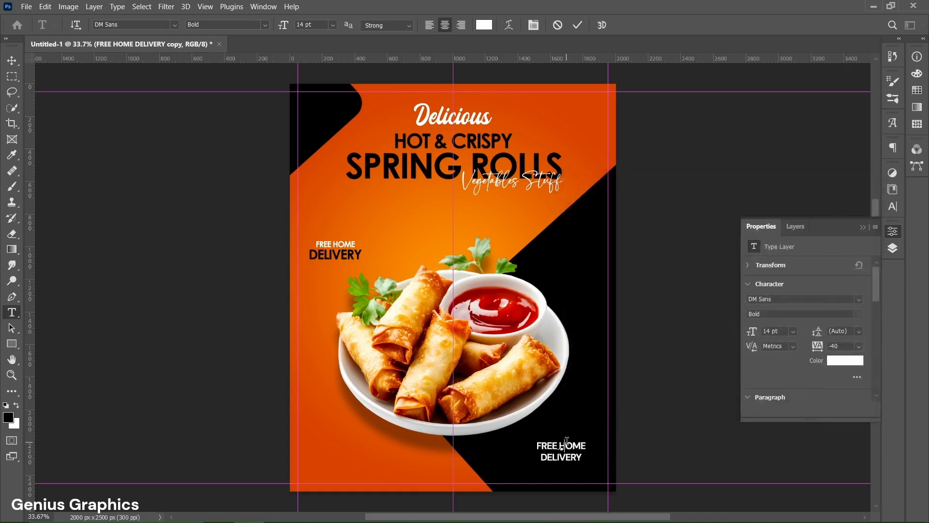
pyautogui.hotkey('ctrl', 'a')
pyautogui.write('O')
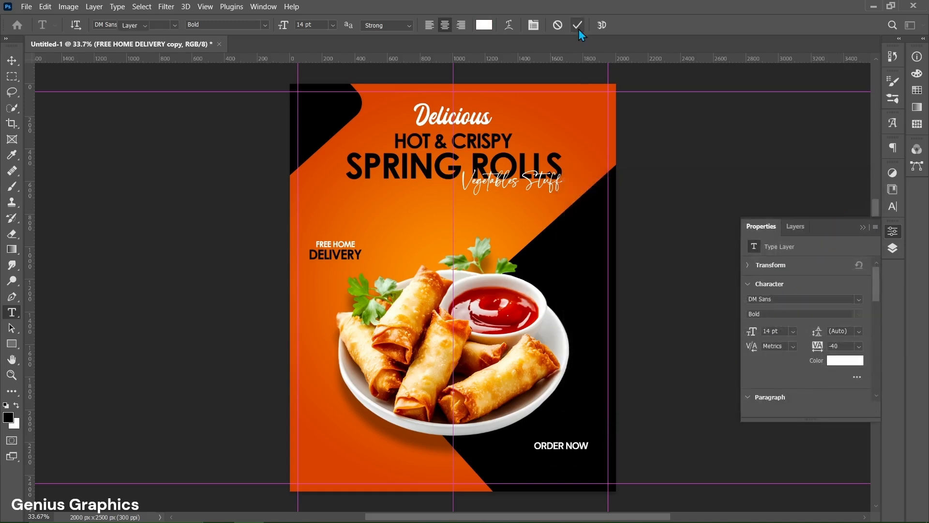
pyautogui.click(577, 25)
pyautogui.press('v')
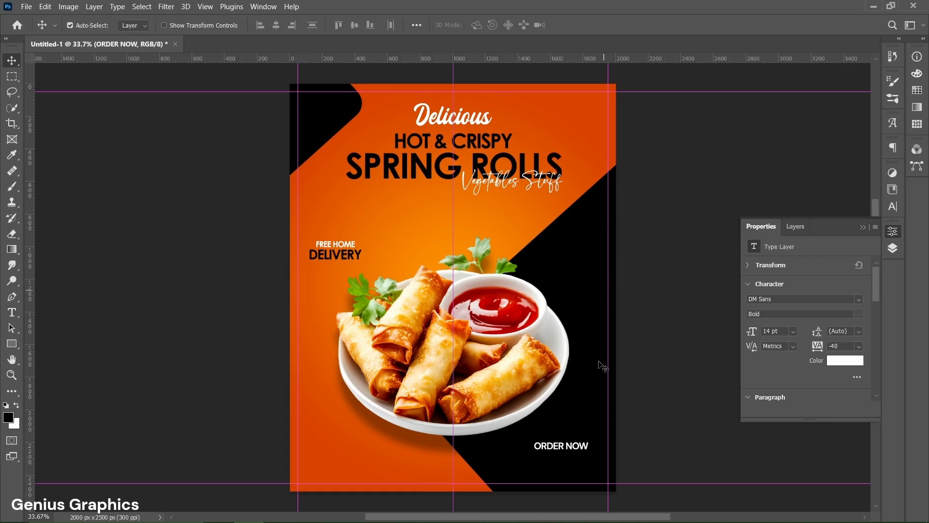
# Duplicate "ORDER NOW" directly below itself and replace the copy's wording with the contact phone number
pyautogui.moveTo(571, 448); pyautogui.dragTo(572, 463)
pyautogui.click(571, 463)
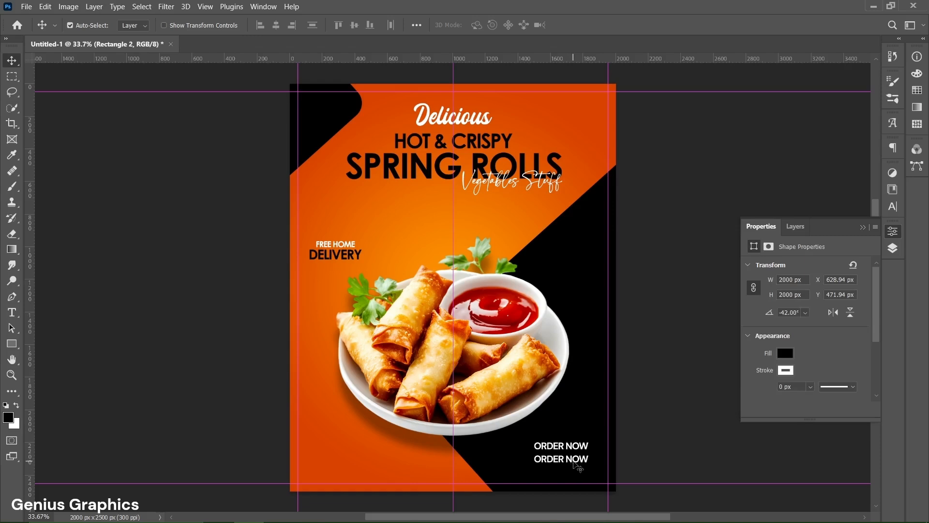
pyautogui.doubleClick(572, 459)
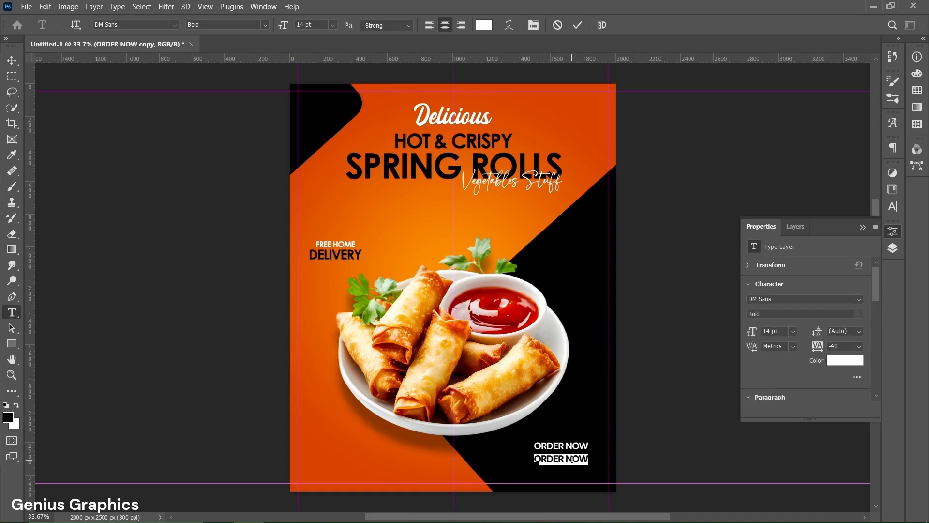
pyautogui.write('000-123-456-789')
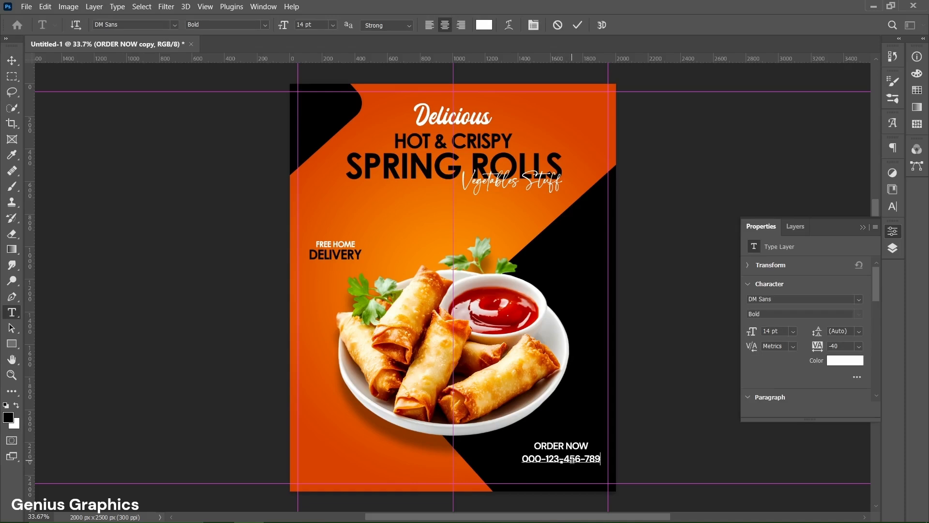
# Set the phone number line's font size to 16 pt
pyautogui.hotkey('ctrl', 'a')
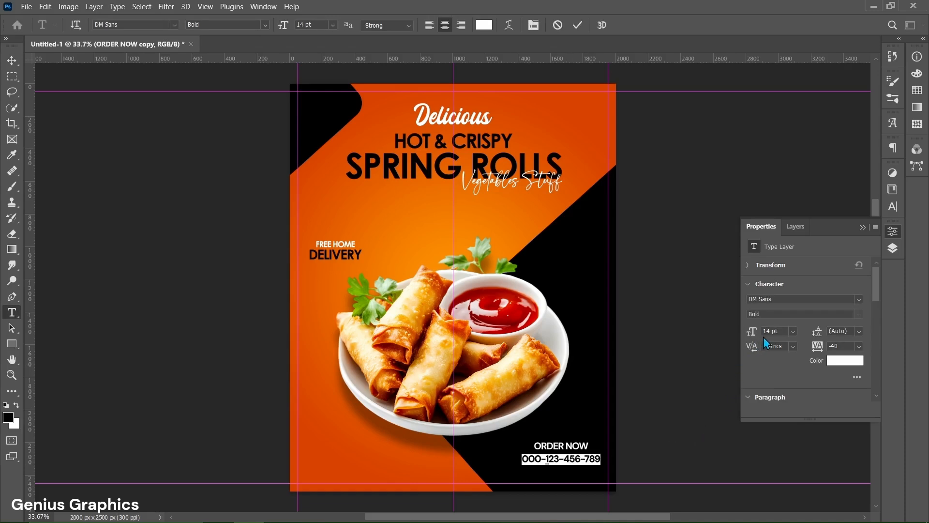
pyautogui.moveTo(770, 331); pyautogui.dragTo(763, 332)
pyautogui.press('Return')
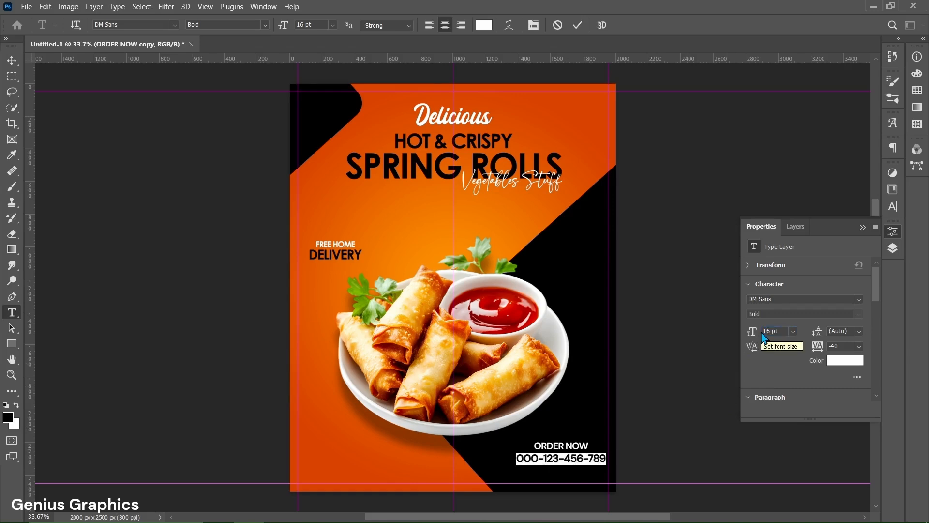
pyautogui.click(578, 25)
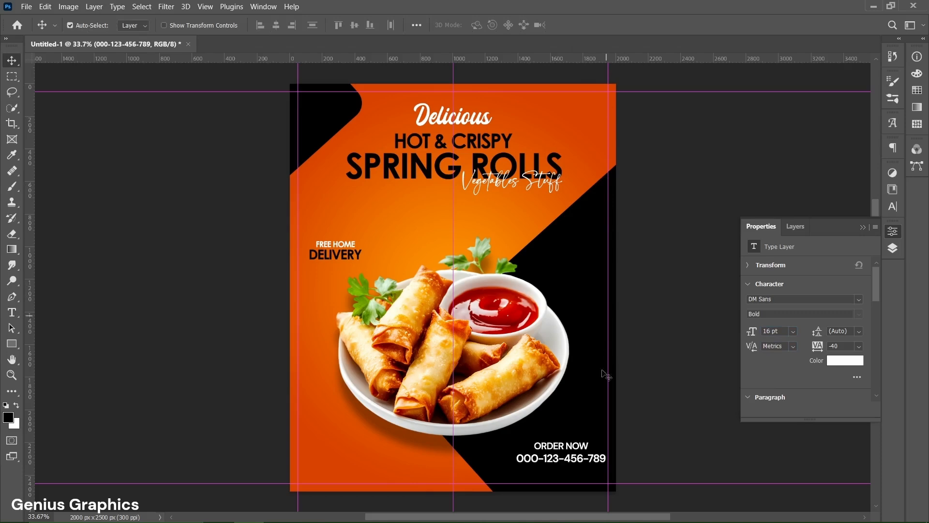
# Duplicate the phone number line directly below itself and change the copy's font to Comfortaa Regular
pyautogui.moveTo(561, 466); pyautogui.dragTo(562, 479)
pyautogui.doubleClick(558, 470)
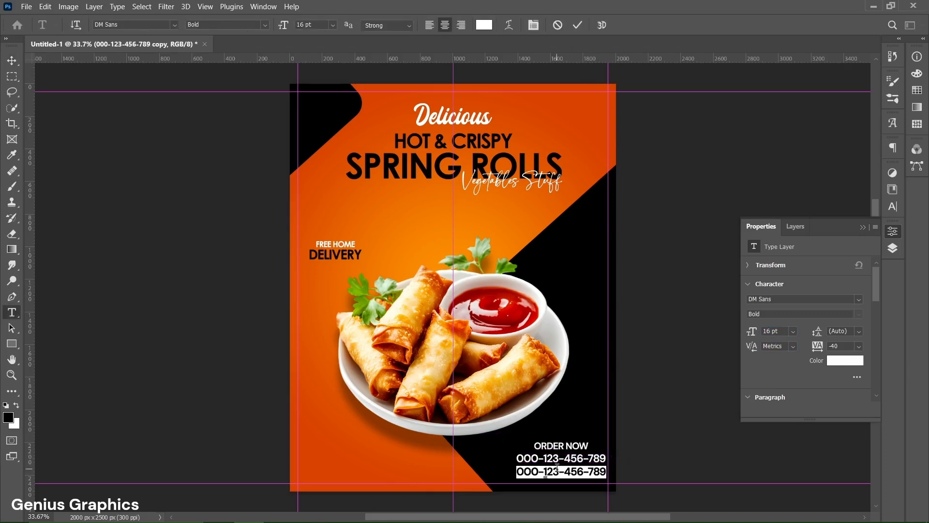
pyautogui.click(859, 300)
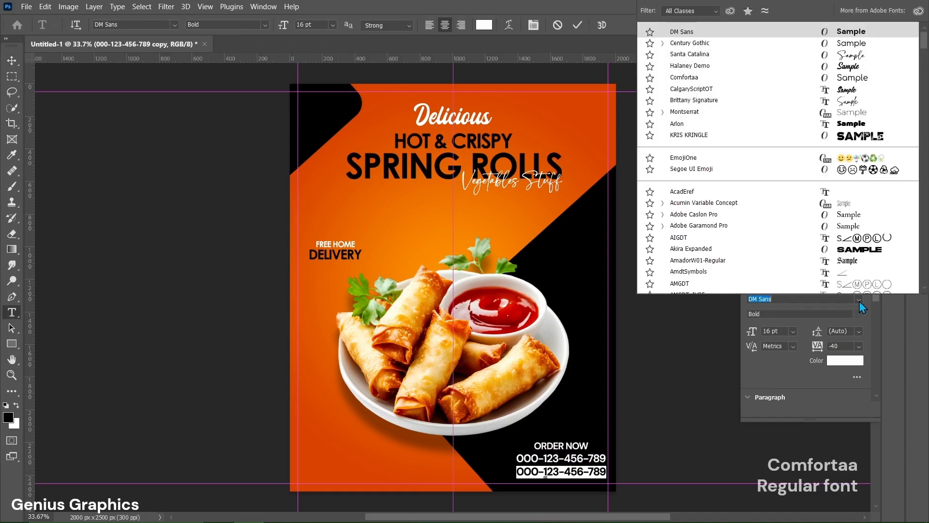
pyautogui.click(708, 76)
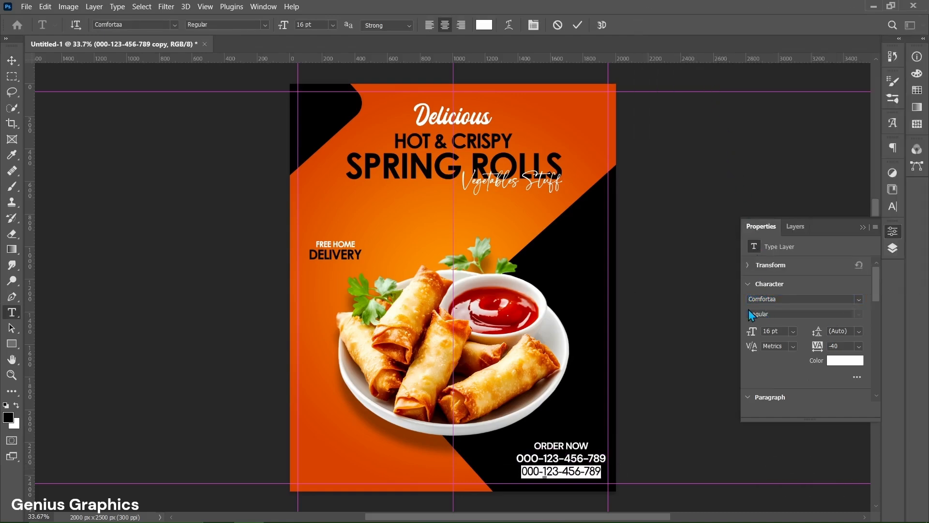
# Set the Comfortaa line's font size to 10 pt and its tracking to 10
pyautogui.click(771, 331)
pyautogui.write('10')
pyautogui.press('Tab')
pyautogui.click(823, 348)
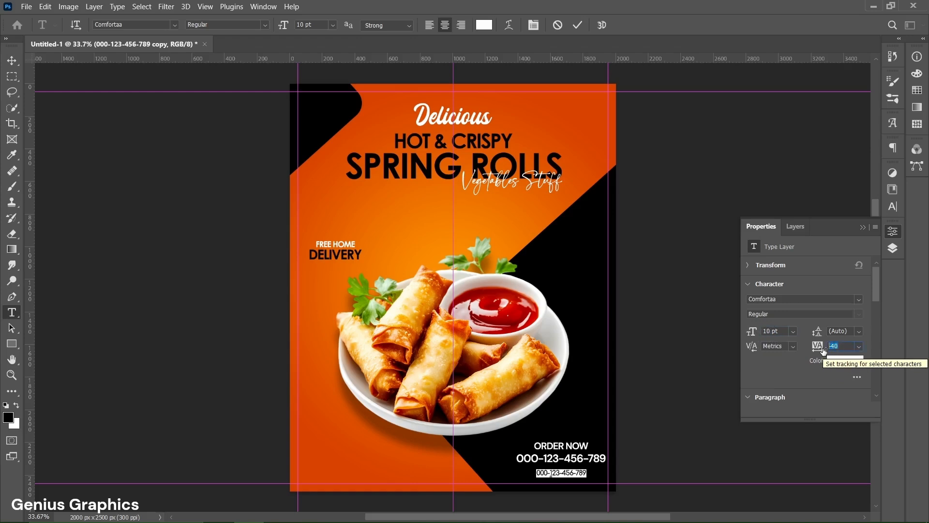
pyautogui.write('10')
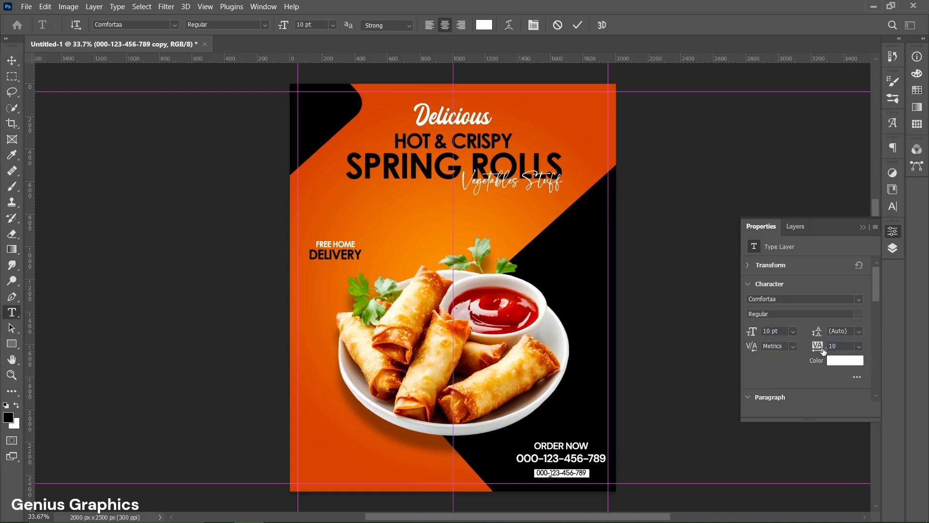
pyautogui.press('Tab')
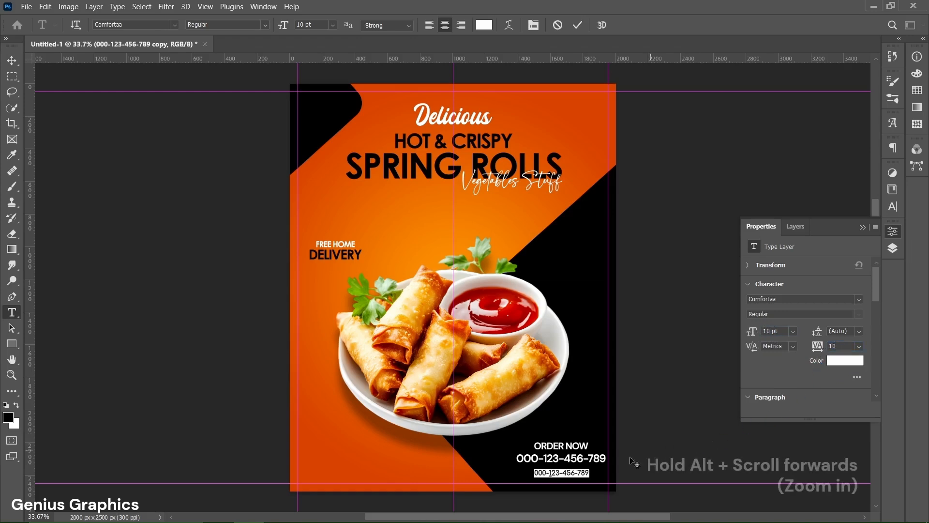
pyautogui.scroll(5, 587, 472)
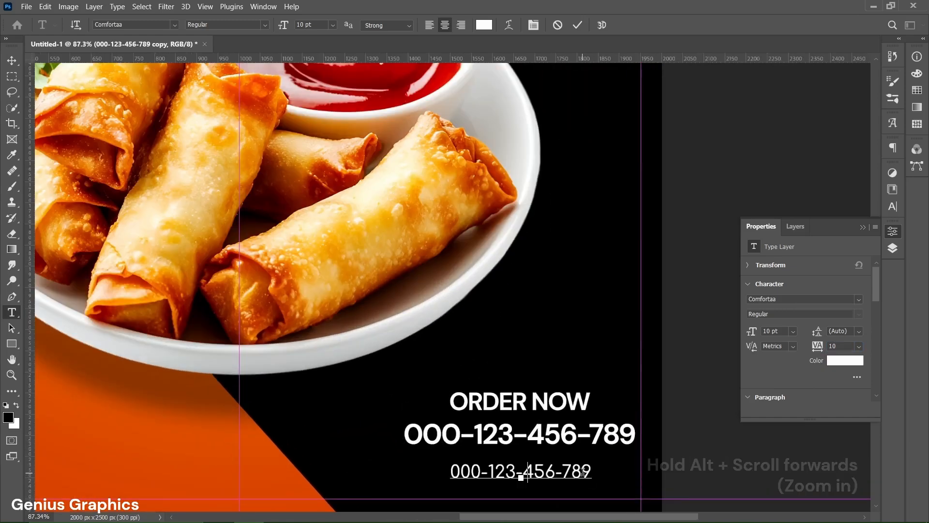
pyautogui.write('www.foodposters.com')
pyautogui.hotkey('ctrl', 'Return')
# Align the website and phone number lines to the right margin guide near the poster's bottom, and shift "ORDER NOW" right above them
pyautogui.hotkey('ctrl', 't')
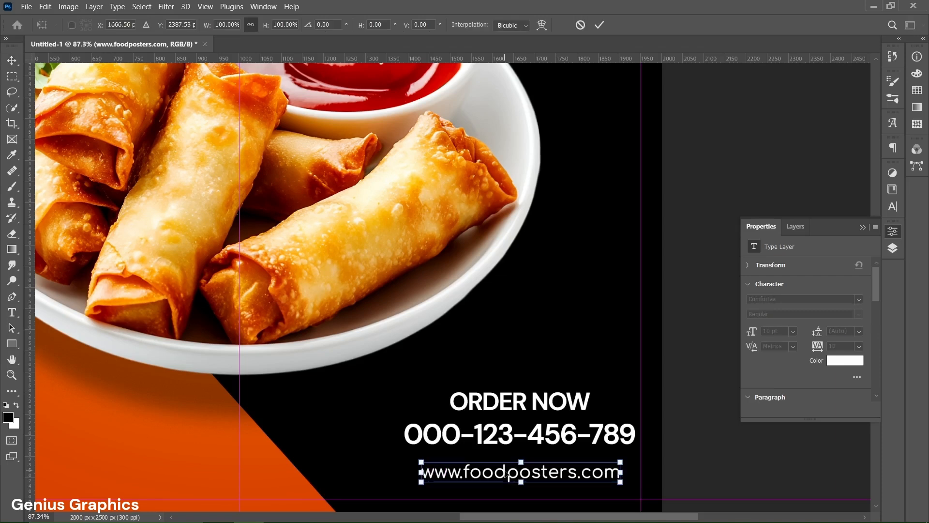
pyautogui.moveTo(509, 477); pyautogui.dragTo(523, 490)
pyautogui.click(600, 25)
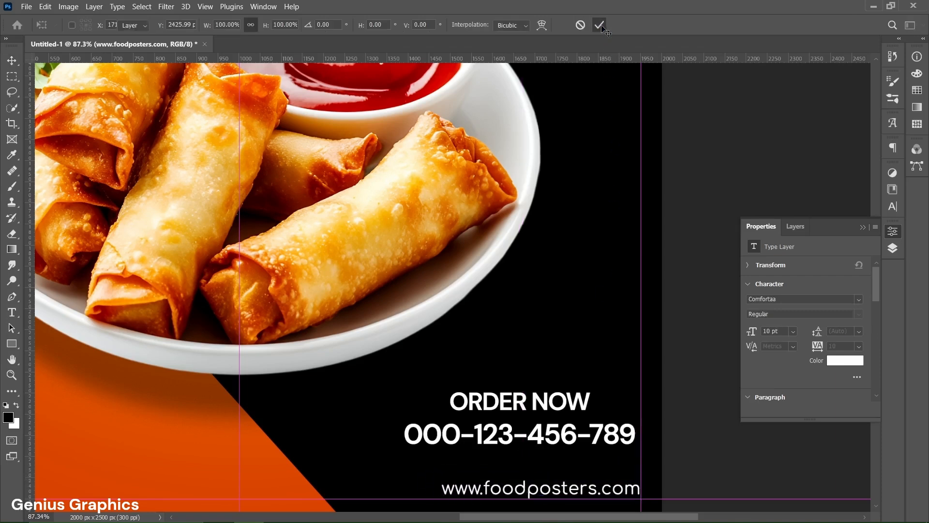
pyautogui.moveTo(565, 438); pyautogui.dragTo(572, 465)
pyautogui.moveTo(531, 406); pyautogui.dragTo(540, 403)
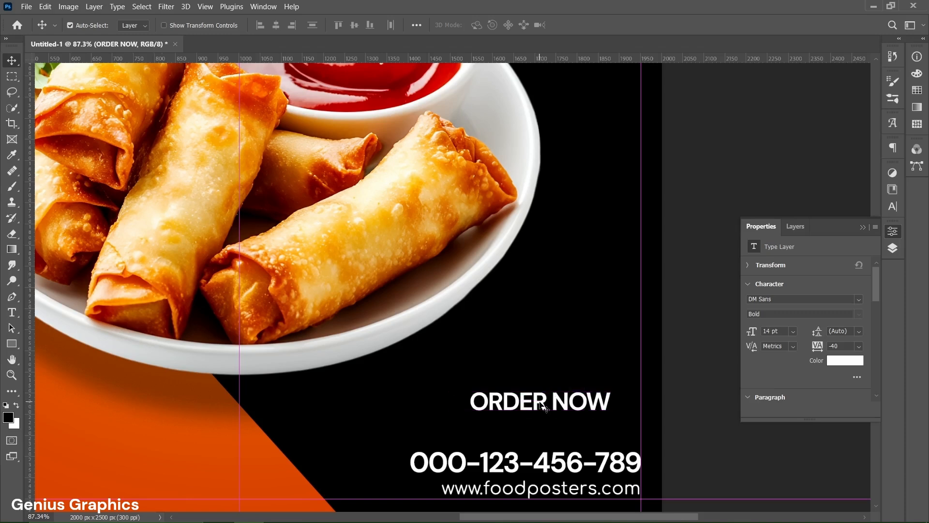
# Create a 400 x 120 px rectangle with 60 px corner radii directly above the FREE HOME DELIVERY layer
pyautogui.click(795, 227)
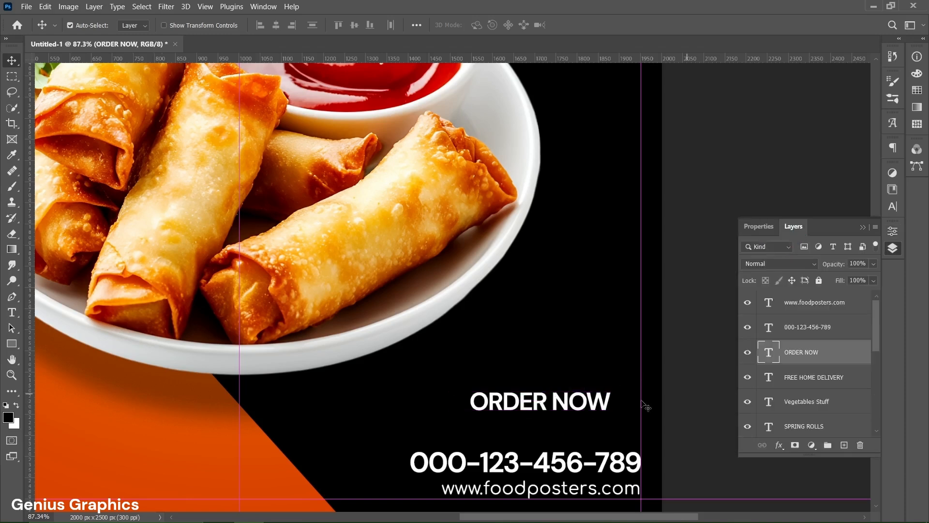
pyautogui.click(831, 385)
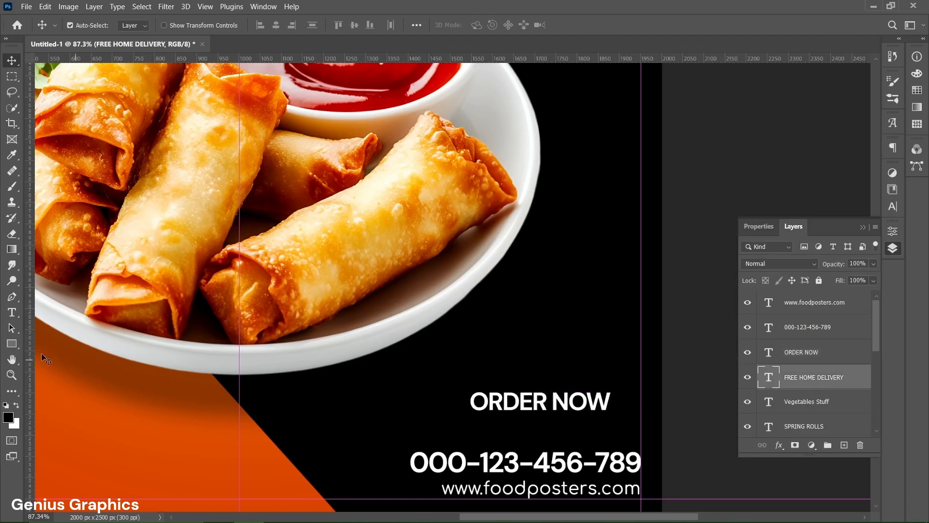
pyautogui.click(11, 344)
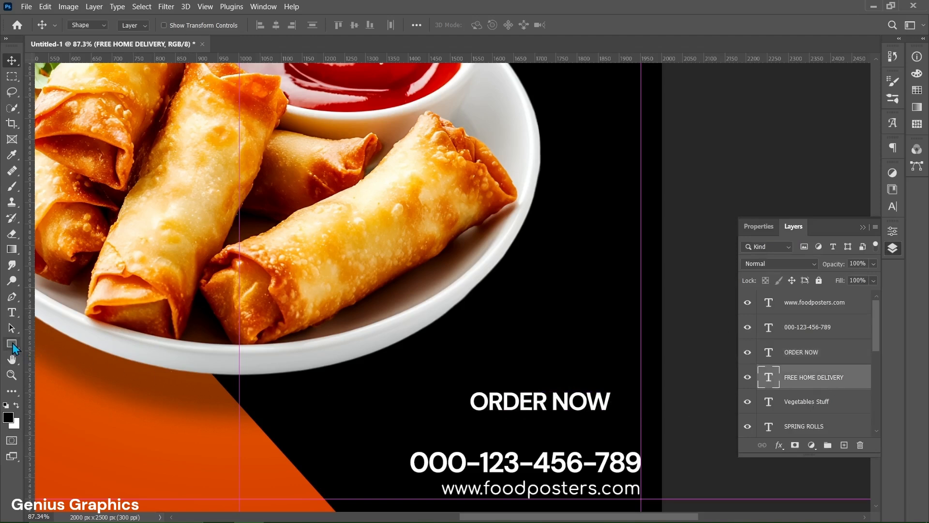
pyautogui.click(412, 273)
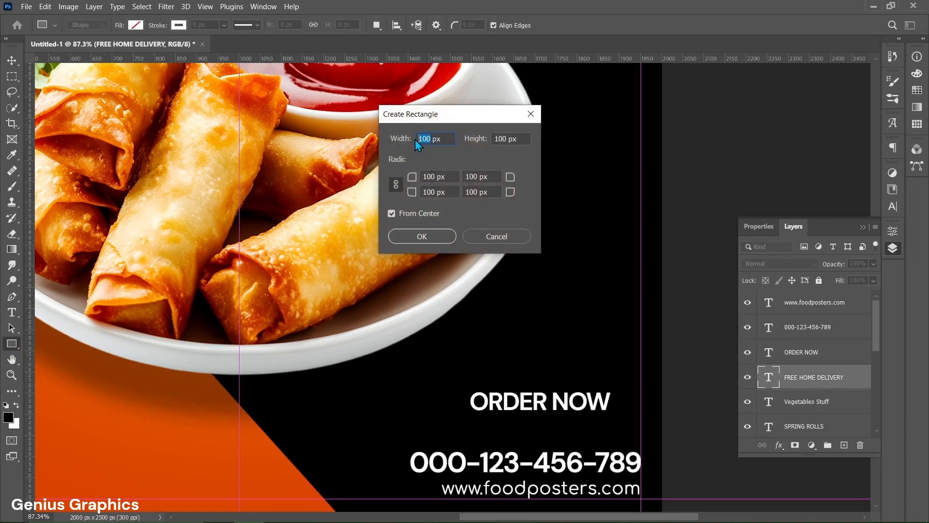
pyautogui.write('400')
pyautogui.doubleClick(507, 141)
pyautogui.write('120')
pyautogui.click(434, 177)
pyautogui.doubleClick(434, 176)
pyautogui.write('60')
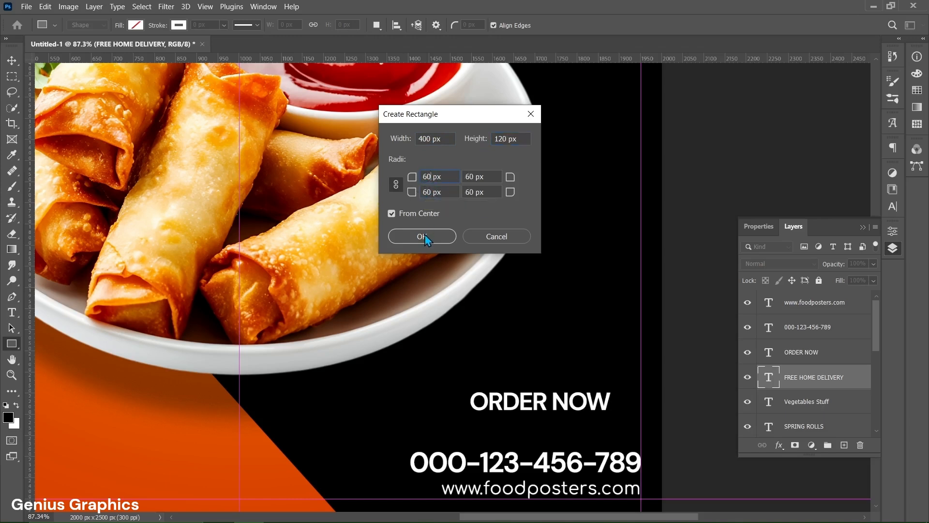
pyautogui.click(424, 236)
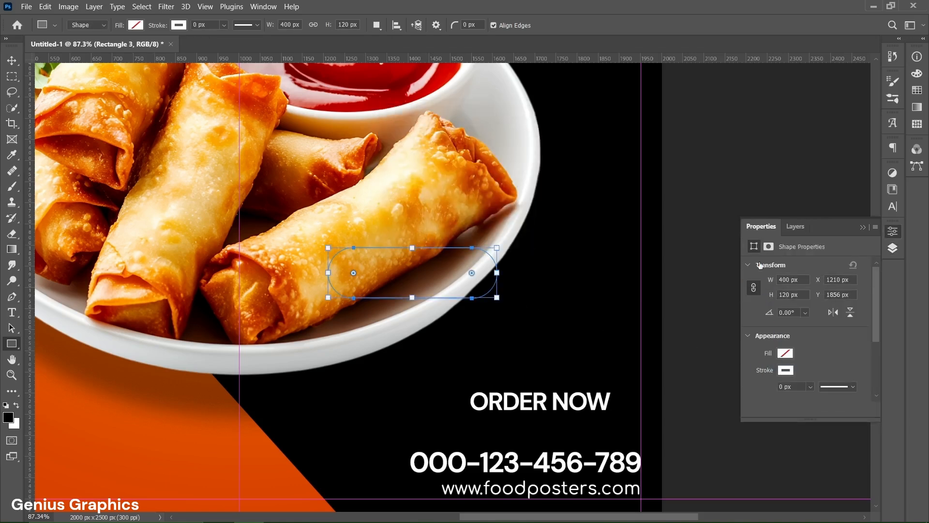
# Fill the rounded rectangle with orange dd4c00 sampled from the poster background
pyautogui.click(785, 353)
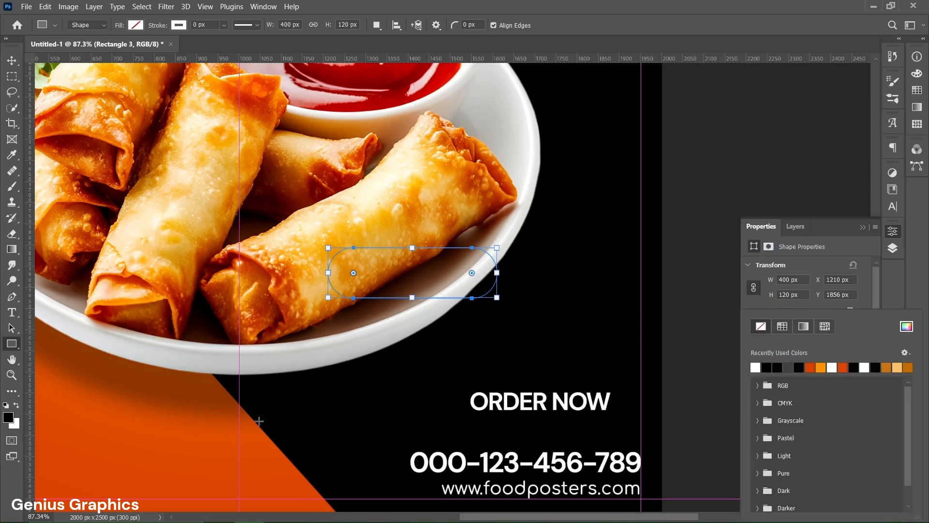
pyautogui.click(906, 326)
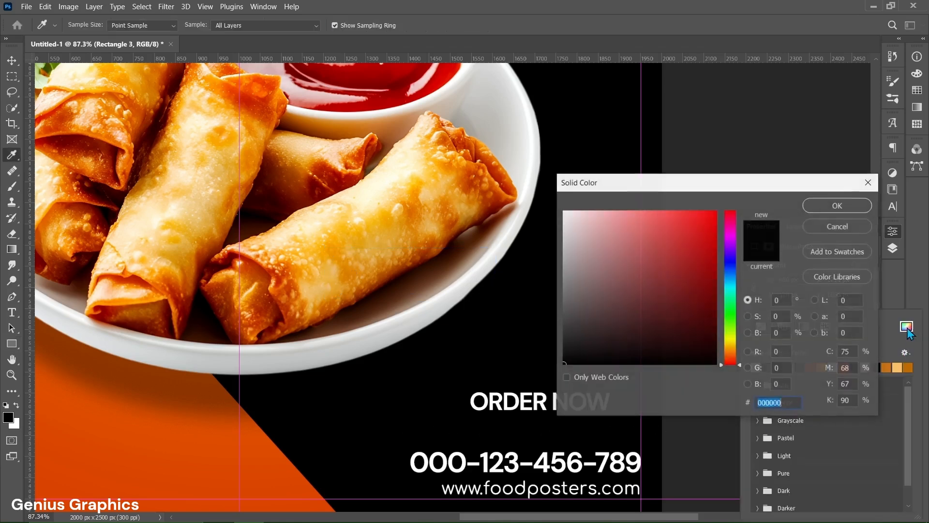
pyautogui.click(202, 435)
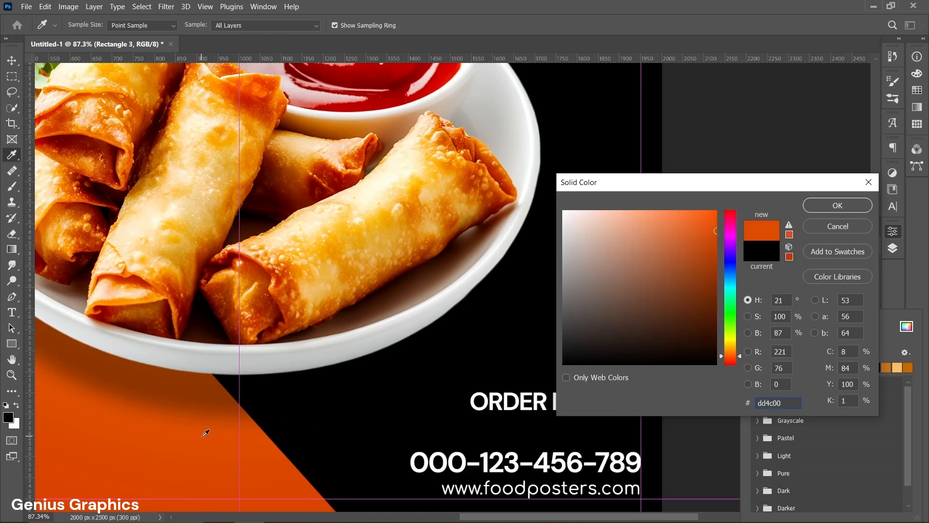
pyautogui.click(834, 208)
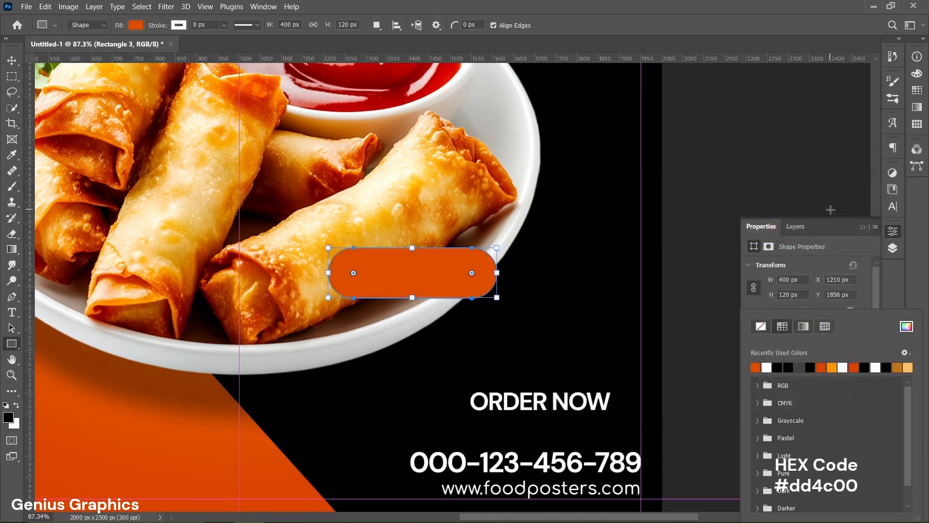
pyautogui.click(868, 297)
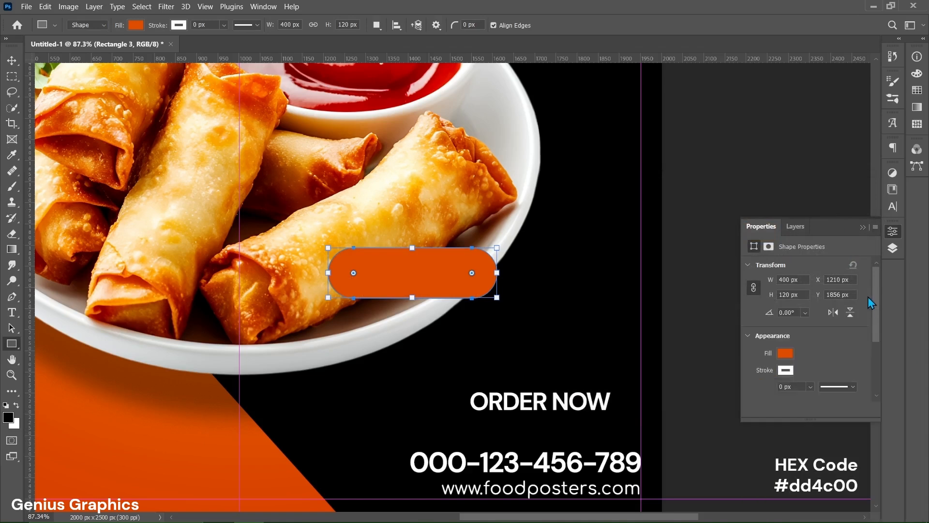
# Place the orange rounded rectangle behind "ORDER NOW", flush with the right margin guide above the phone number, with the text centred on it
pyautogui.click(801, 232)
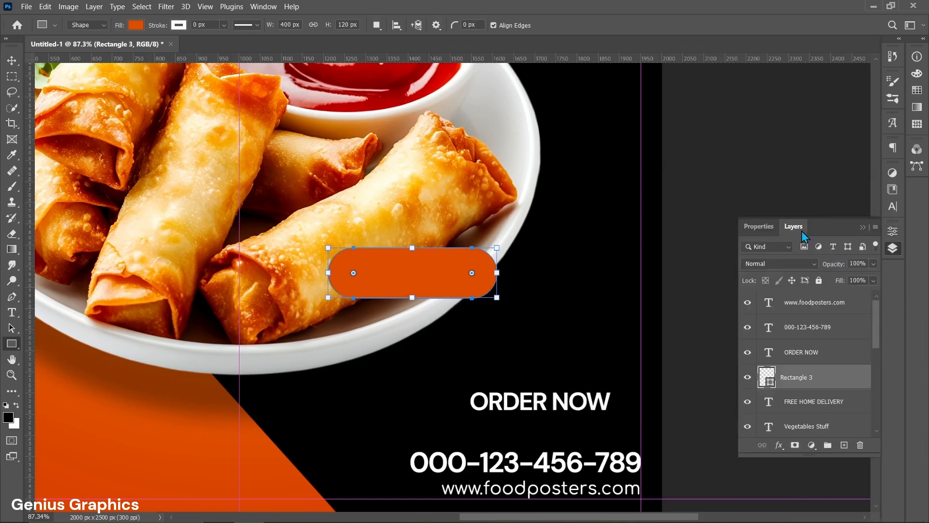
pyautogui.click(10, 61)
pyautogui.moveTo(387, 277); pyautogui.dragTo(542, 423)
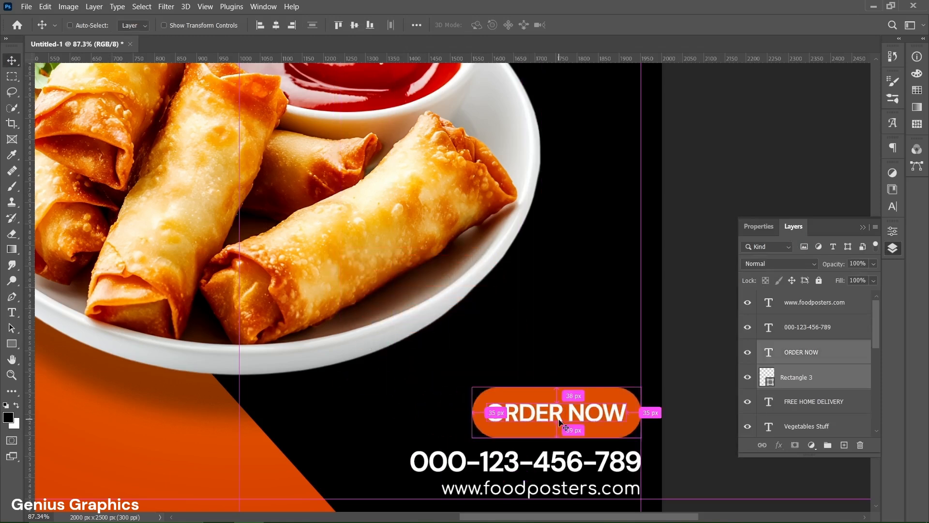
pyautogui.hotkey('ctrl', '0')
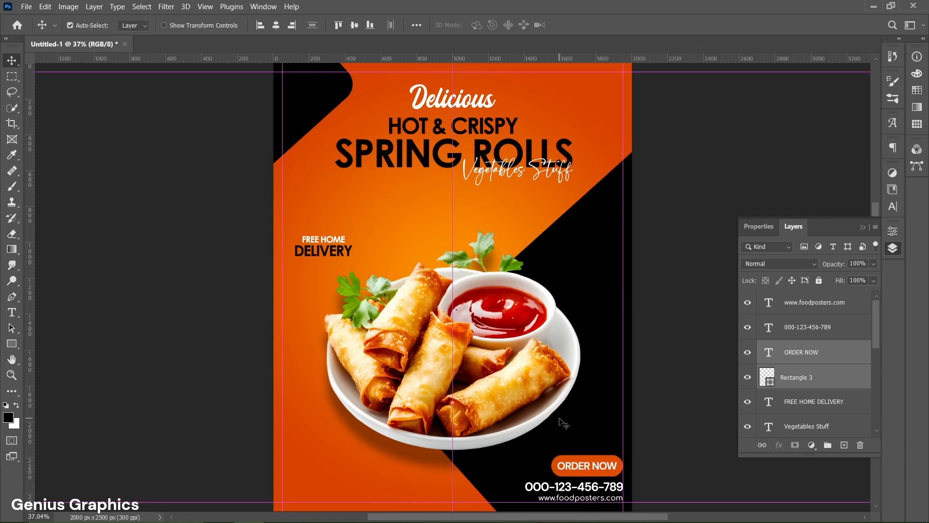
pyautogui.click(801, 310)
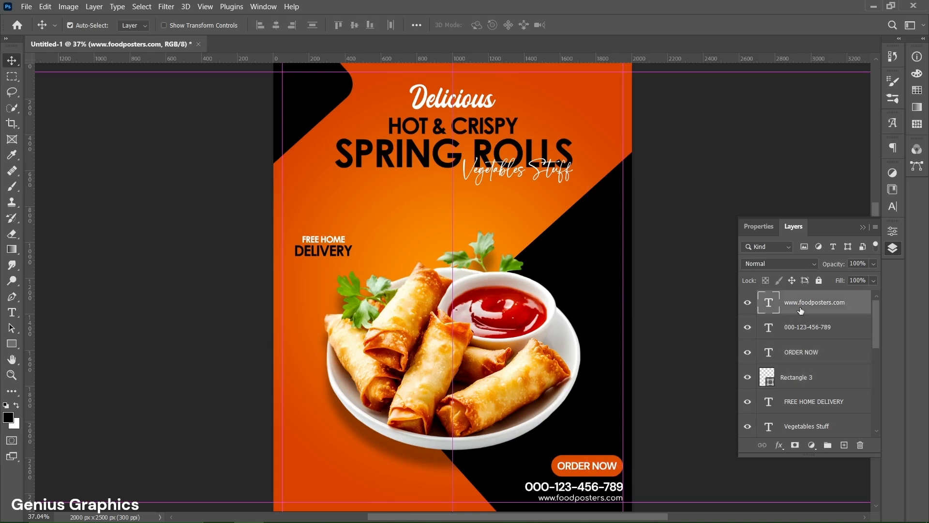
pyautogui.scroll(-4, 799, 352)
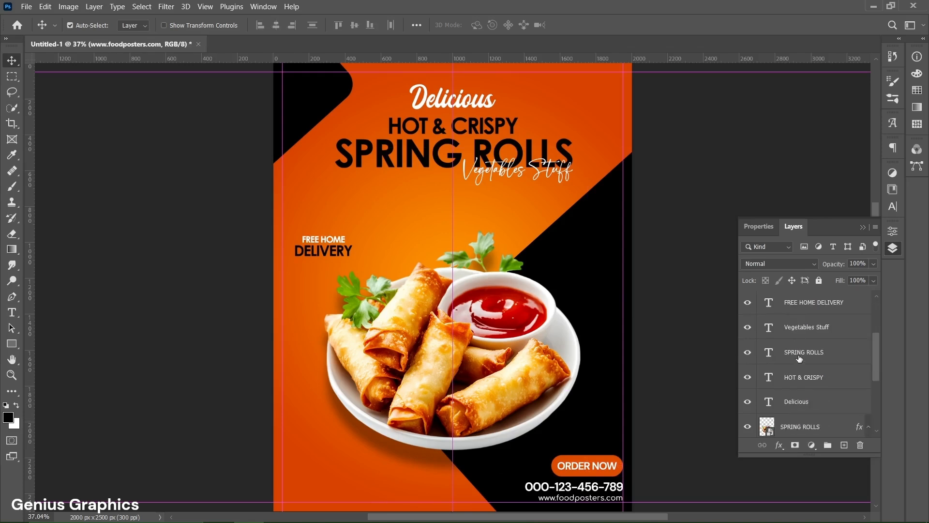
pyautogui.keyDown('shift'); pyautogui.click(803, 404); pyautogui.keyUp('shift')
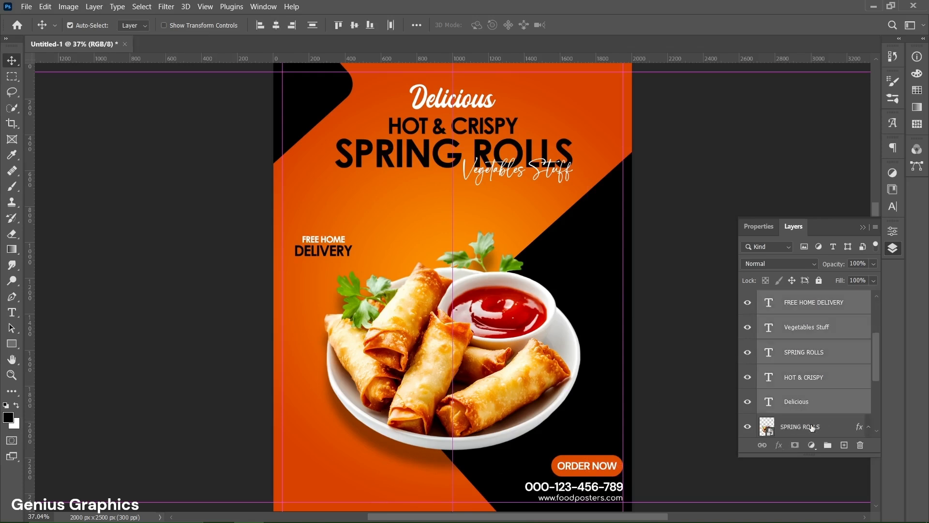
pyautogui.click(828, 445)
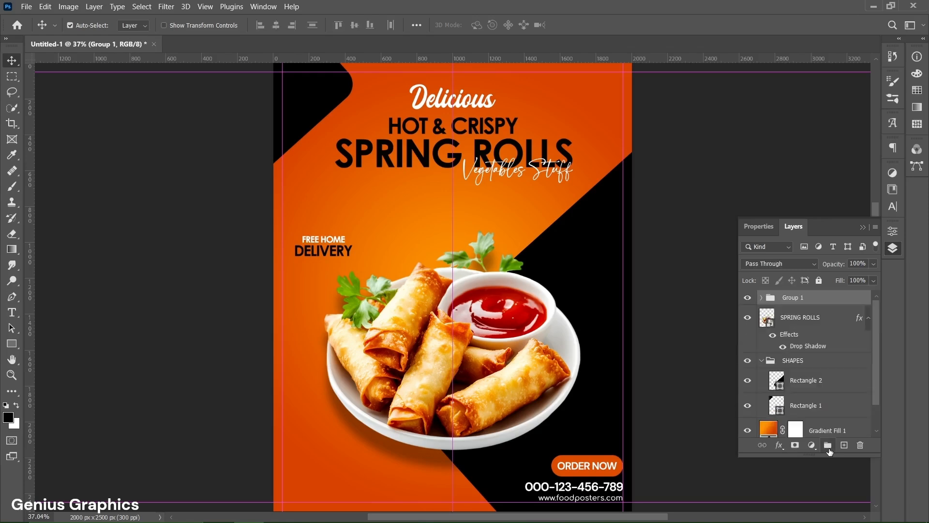
pyautogui.doubleClick(793, 300)
pyautogui.write('TEXT')
pyautogui.press('Return')
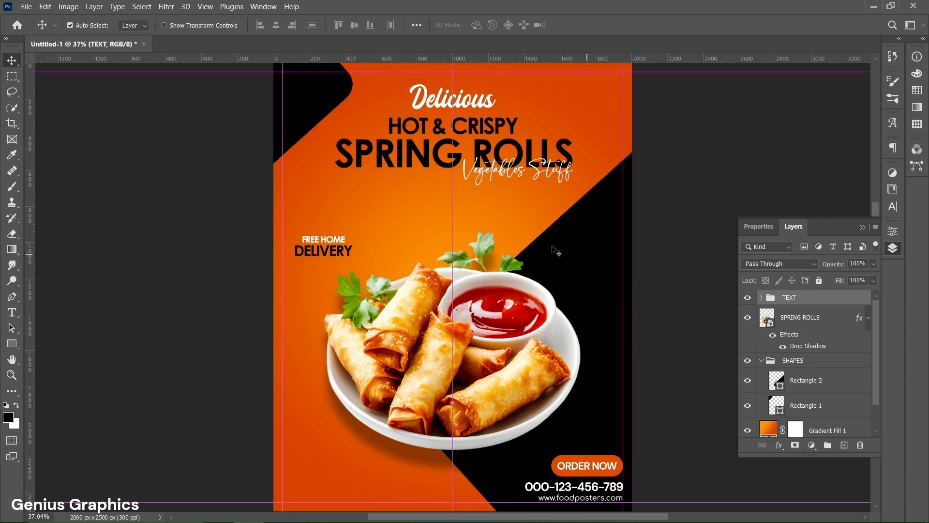
# Place the ICONS (1) image as an embedded layer between the headline and the spring rolls plate
pyautogui.click(26, 7)
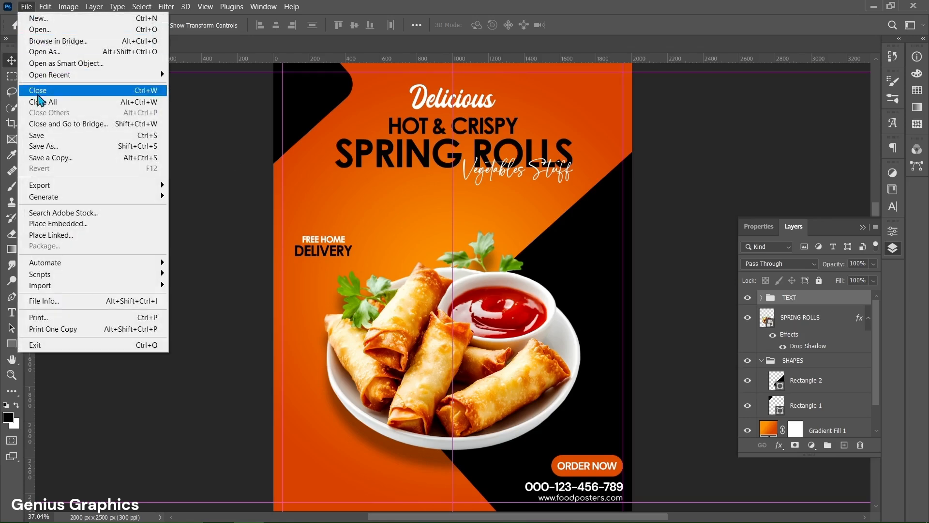
pyautogui.click(46, 223)
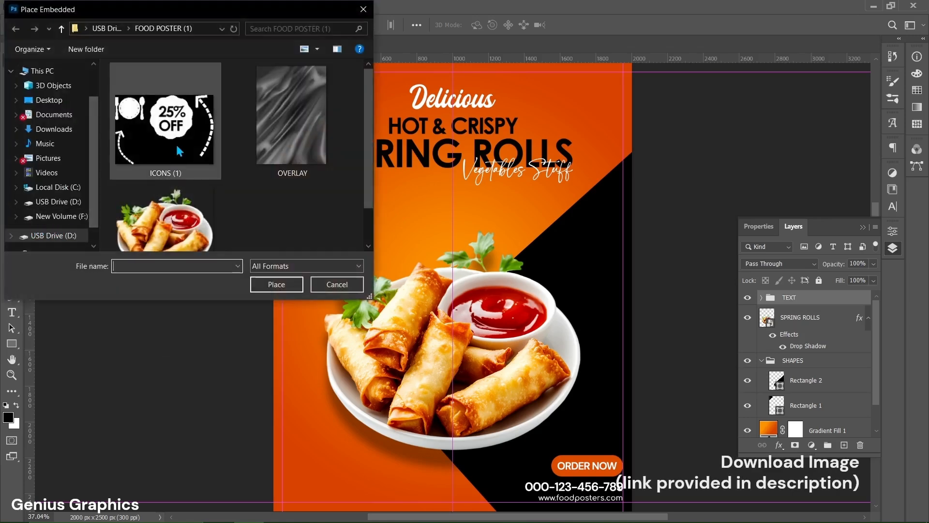
pyautogui.click(165, 131)
pyautogui.click(273, 286)
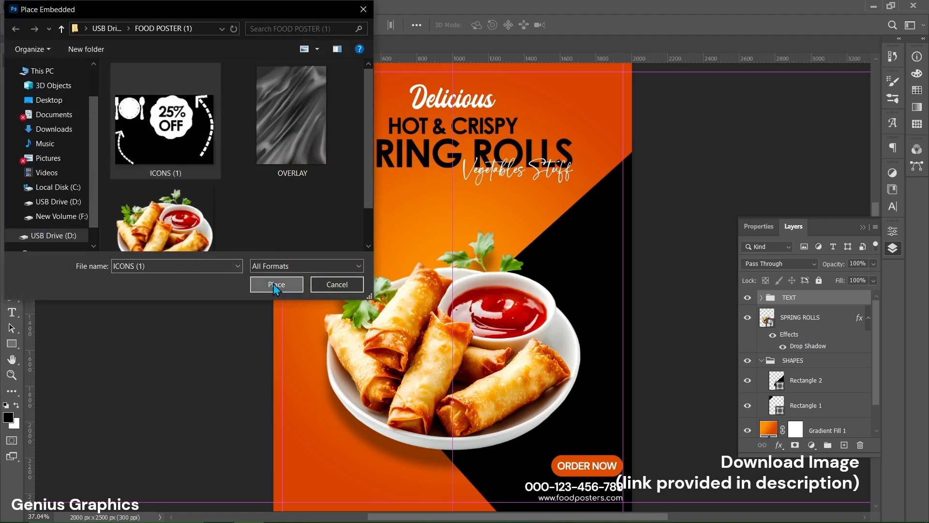
pyautogui.moveTo(451, 274); pyautogui.dragTo(415, 206)
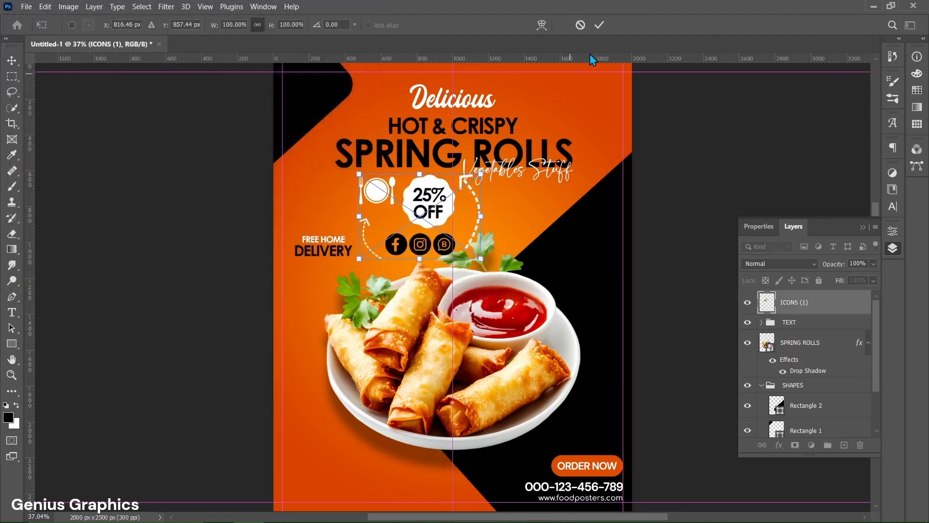
pyautogui.click(600, 25)
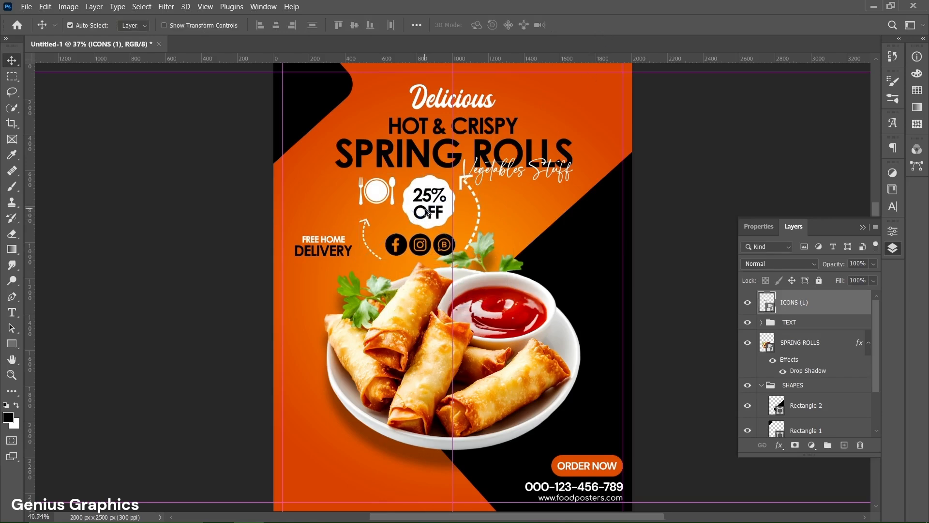
# Rasterize the ICONS (1) layer and copy its plate-and-cutlery icon to a separate layer using a lasso selection
pyautogui.scroll(3, 426, 225)
pyautogui.scroll(2, 417, 235)
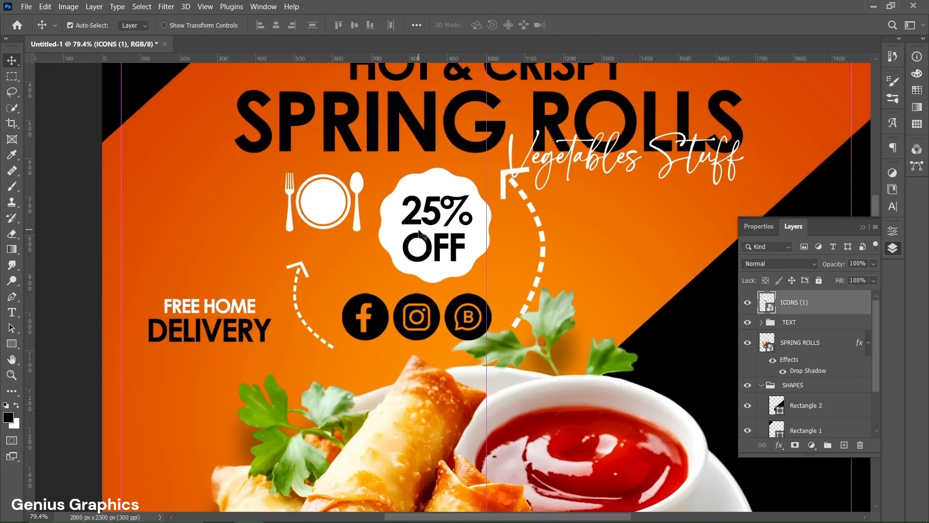
pyautogui.click(12, 92)
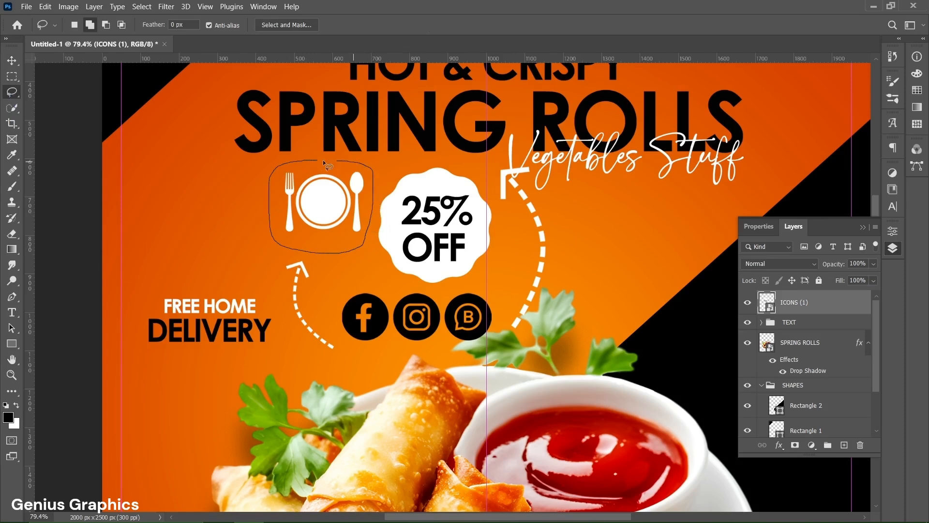
pyautogui.moveTo(323, 163); pyautogui.dragTo(314, 160)
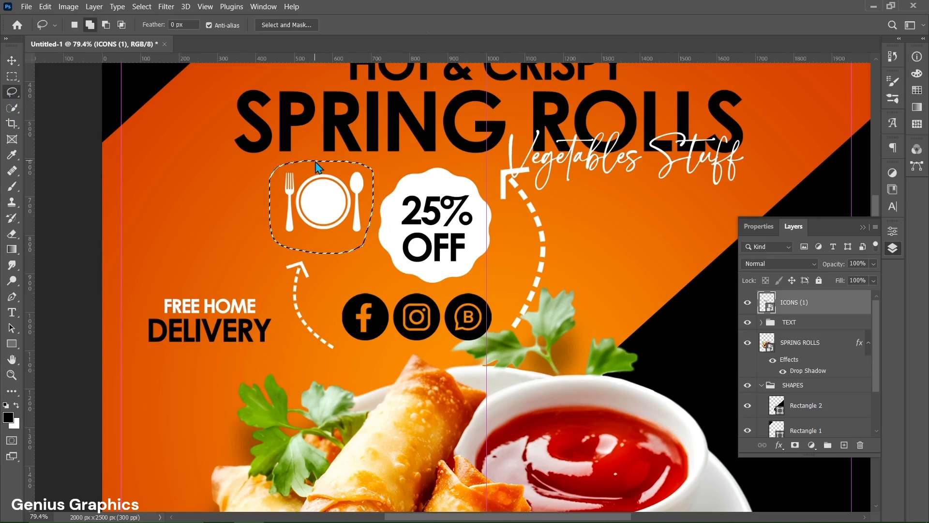
pyautogui.rightClick(842, 310)
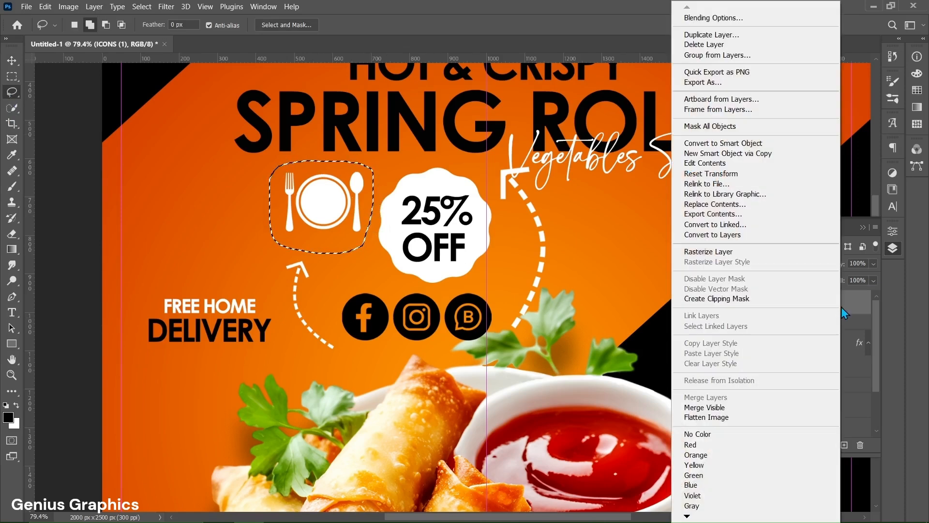
pyautogui.click(720, 254)
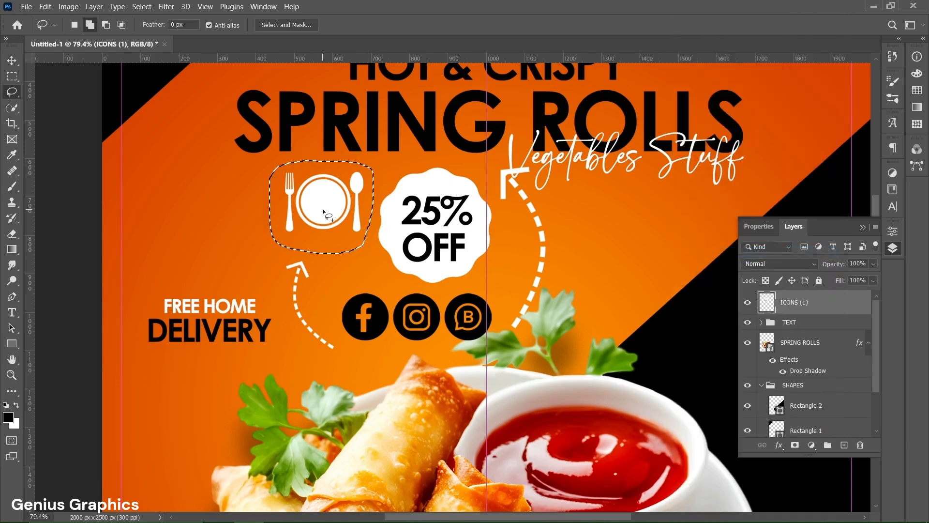
pyautogui.hotkey('ctrl', 'j')
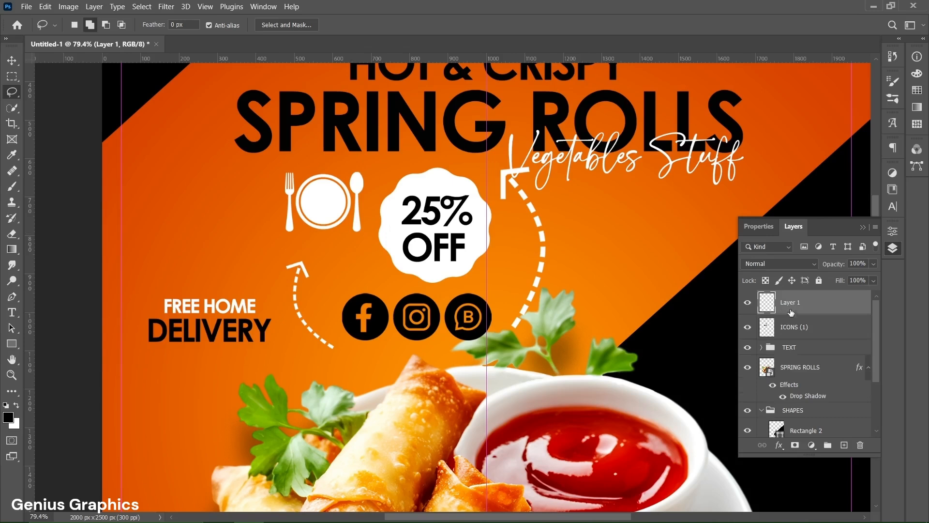
# Copy the 25% OFF badge and the large dashed arrow from ICONS (1) to separate layers using lasso selections
pyautogui.click(793, 333)
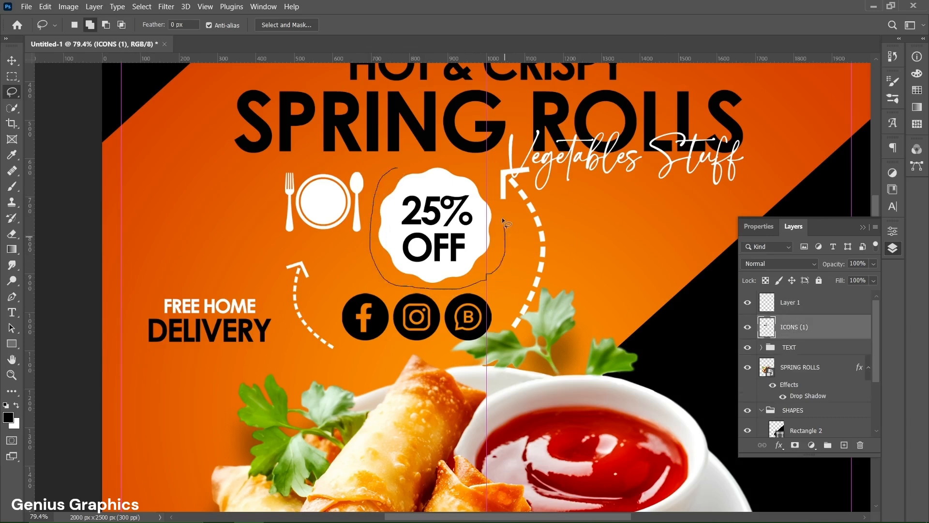
pyautogui.moveTo(402, 169); pyautogui.dragTo(401, 168)
pyautogui.hotkey('ctrl', 'j')
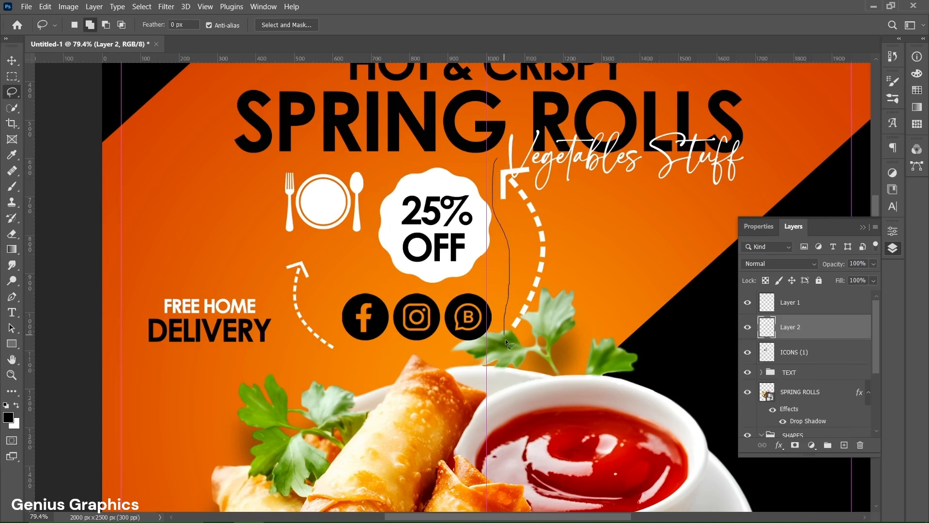
pyautogui.moveTo(498, 164); pyautogui.dragTo(497, 163)
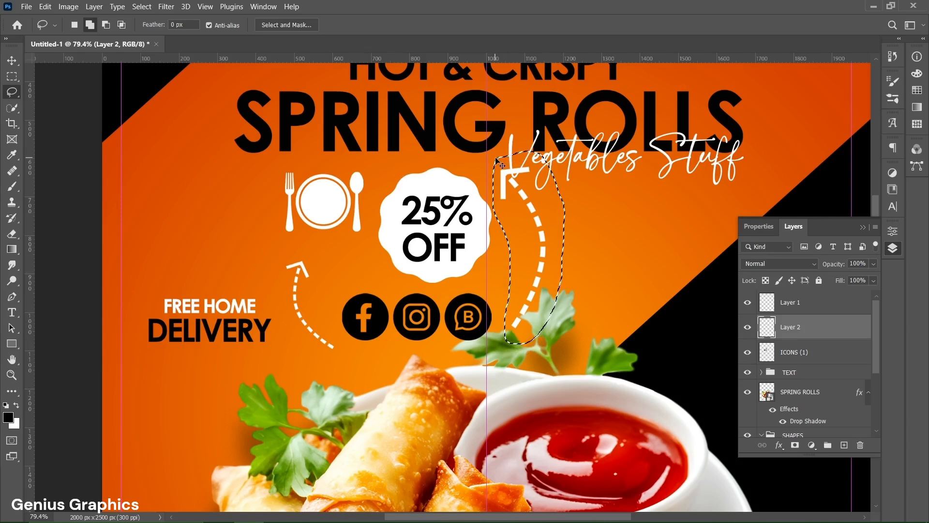
pyautogui.click(807, 358)
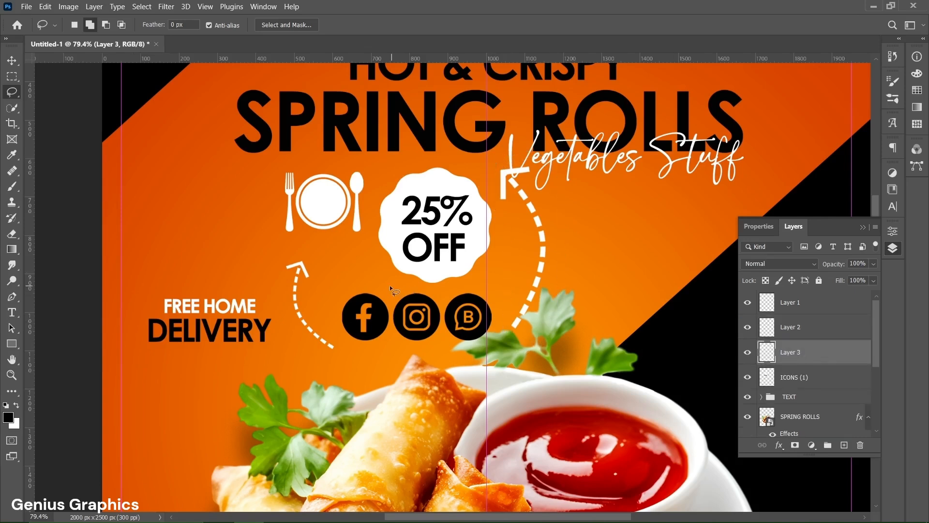
# Lasso the three round social media icons and copy them from ICONS (1) to their own layer
pyautogui.moveTo(390, 286); pyautogui.dragTo(350, 297)
pyautogui.moveTo(391, 289); pyautogui.dragTo(390, 288)
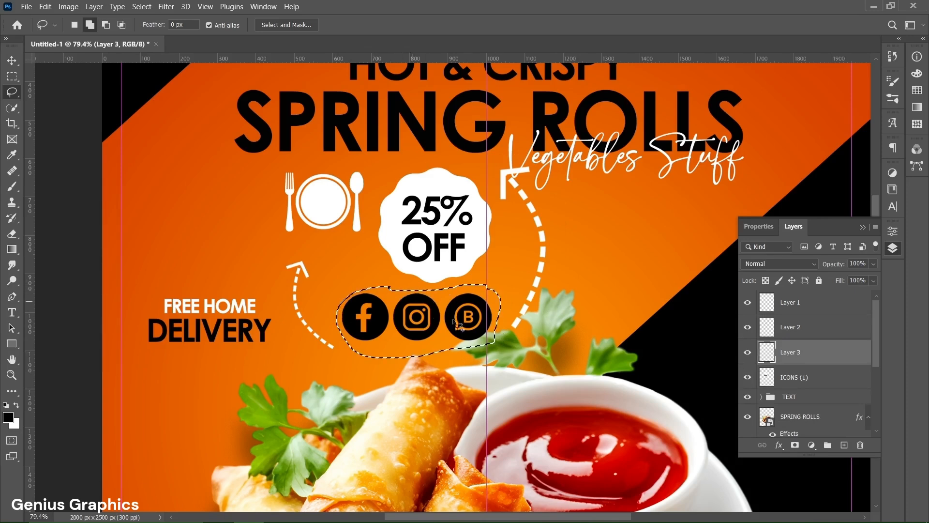
pyautogui.click(779, 379)
pyautogui.hotkey('ctrl', 'j')
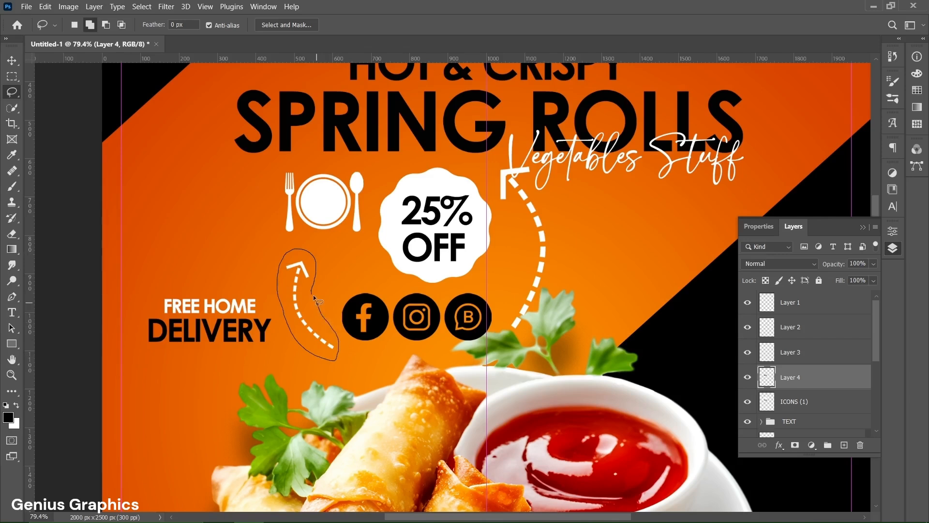
# Copy the small dashed arrow from ICONS (1) to its own layer, and delete the ICONS (1) layer
pyautogui.moveTo(313, 298); pyautogui.dragTo(312, 292)
pyautogui.click(785, 401)
pyautogui.hotkey('ctrl', 'j')
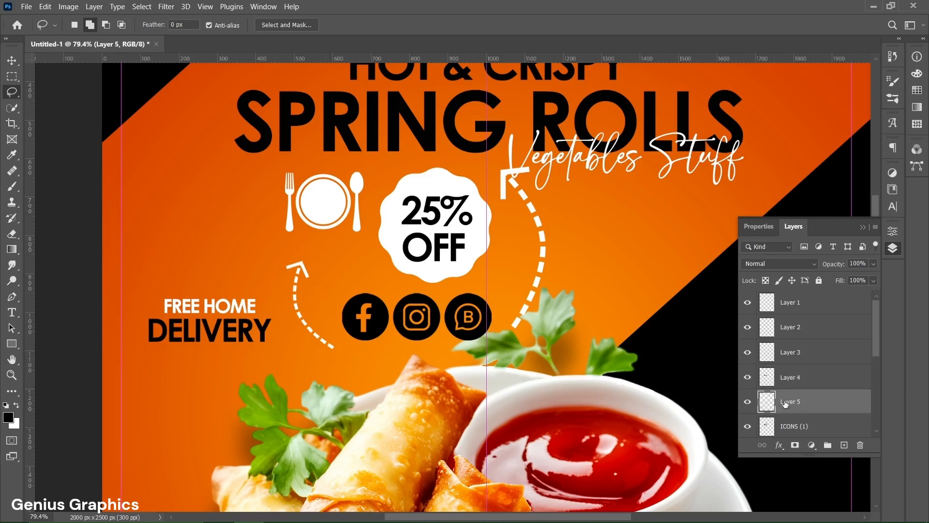
pyautogui.scroll(-1, 805, 406)
pyautogui.moveTo(806, 406); pyautogui.dragTo(835, 432)
# Group Layer 1 through Layer 5 and name the group ICONS,LOGO
pyautogui.scroll(1, 814, 377)
pyautogui.click(796, 303)
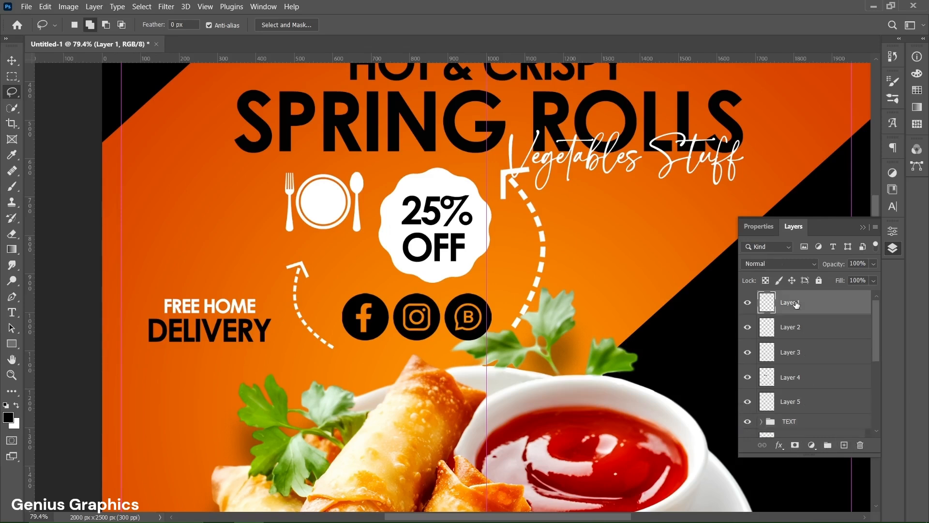
pyautogui.keyDown('shift'); pyautogui.click(802, 410); pyautogui.keyUp('shift')
pyautogui.click(828, 445)
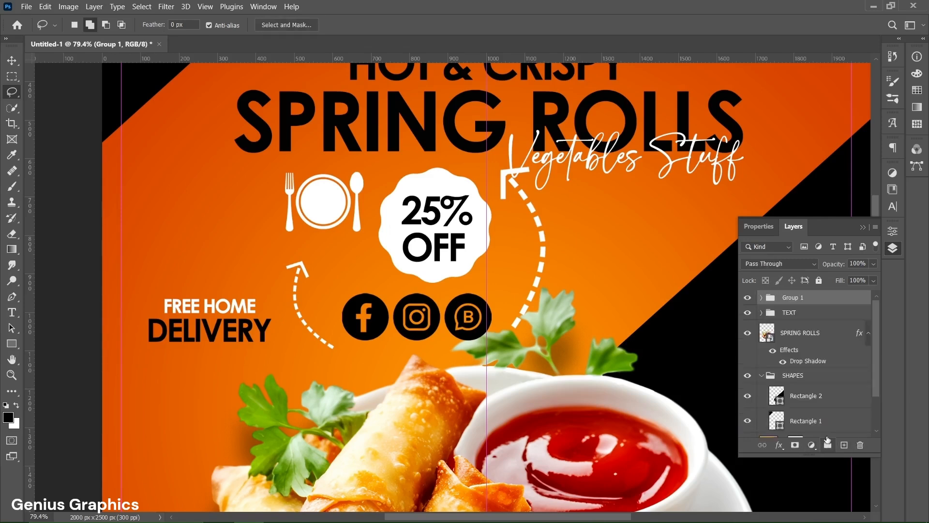
pyautogui.doubleClick(790, 298)
pyautogui.write('ICONS,LOGO')
pyautogui.press('Return')
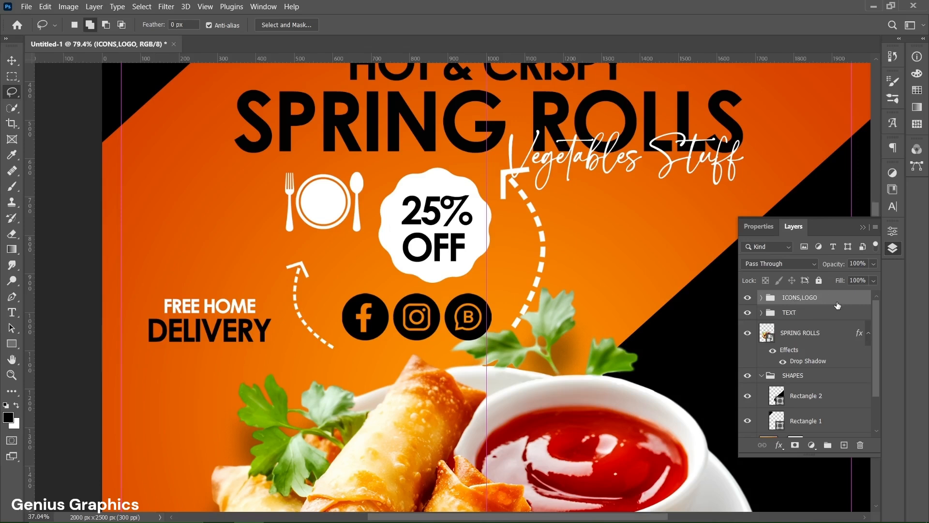
# Move the plate-and-cutlery icon into the black shape at the poster's top-left corner, just inside the margin guides
pyautogui.hotkey('ctrl', '0')
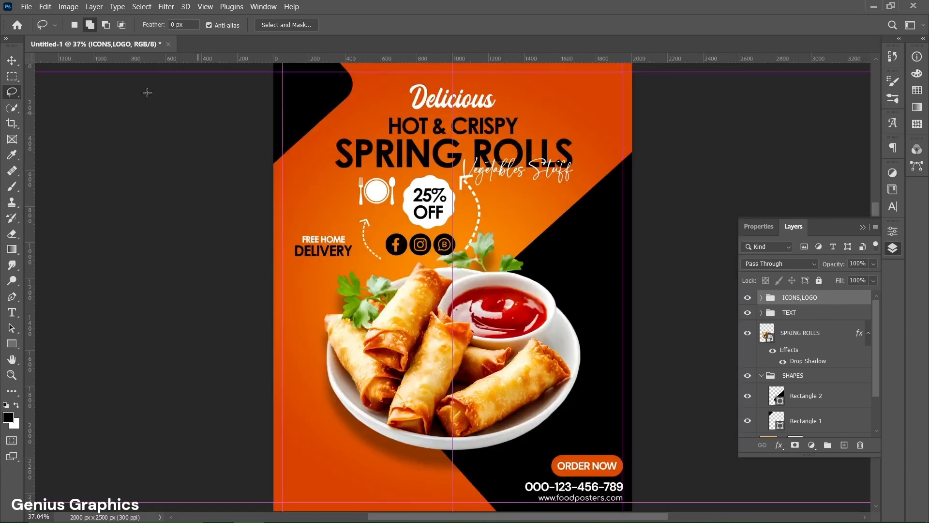
pyautogui.click(12, 60)
pyautogui.moveTo(379, 195); pyautogui.dragTo(308, 106)
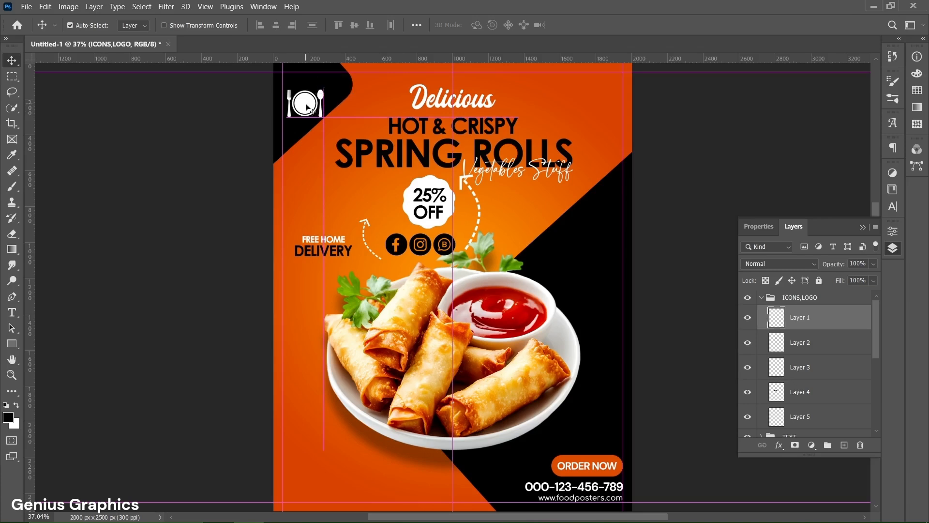
pyautogui.scroll(4, 308, 107)
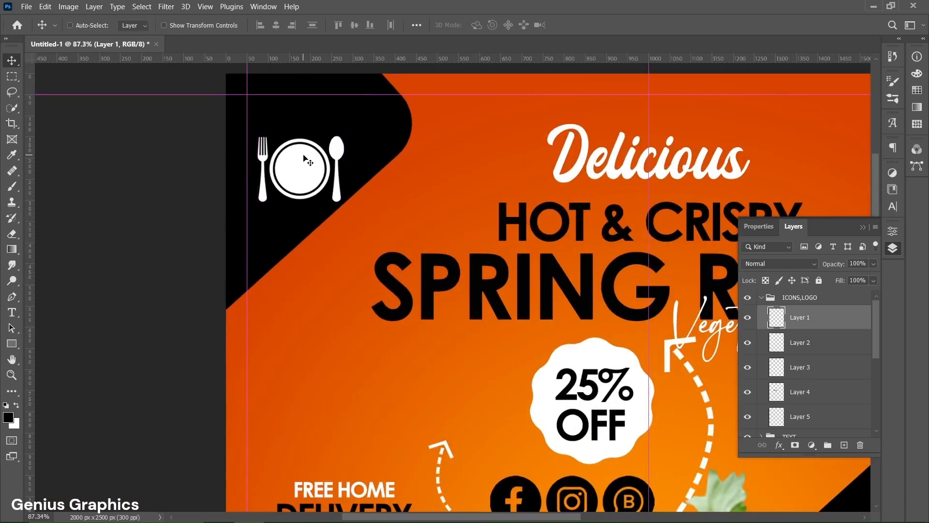
pyautogui.hotkey('ctrl', 't')
pyautogui.moveTo(305, 160); pyautogui.dragTo(297, 133)
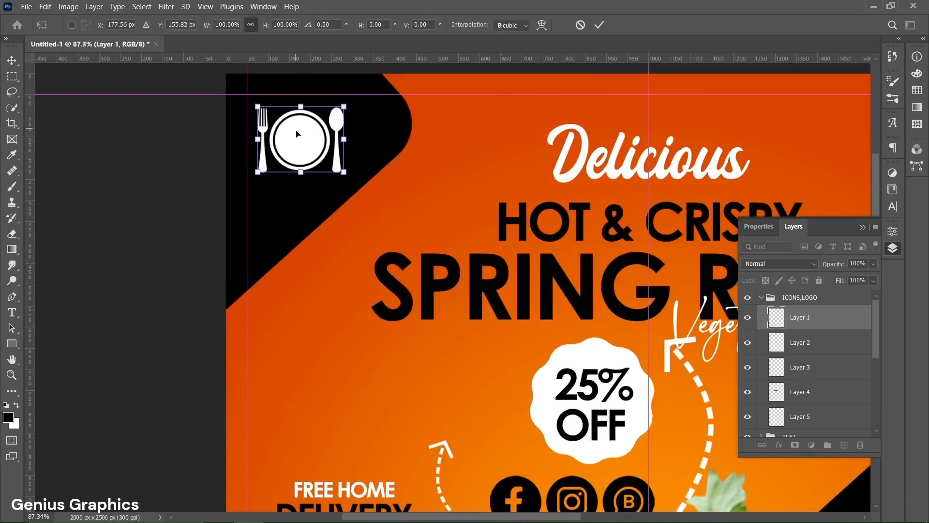
pyautogui.click(600, 25)
# Shift the black corner shape behind the plate-and-cutlery icon slightly toward the poster's top-left corner
pyautogui.moveTo(375, 130); pyautogui.dragTo(380, 147)
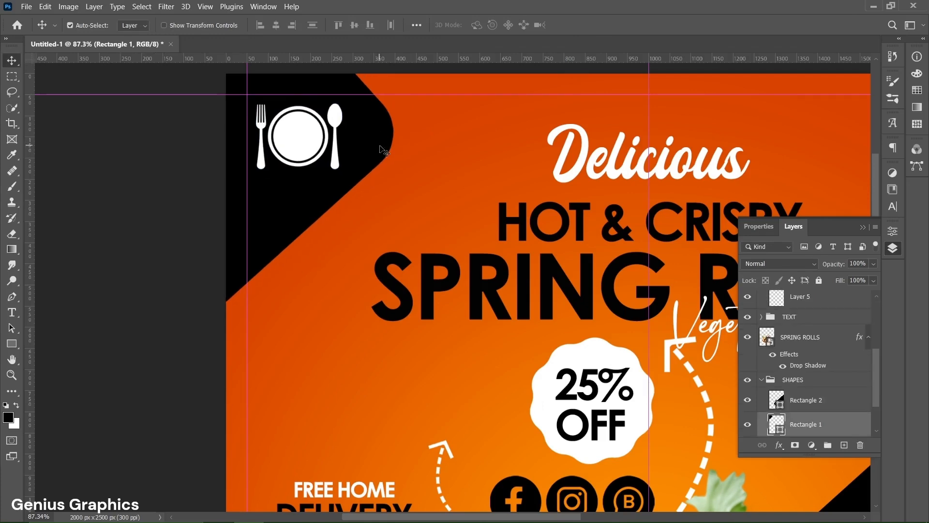
pyautogui.press('Up')
pyautogui.press('Up')
# Move the 25% OFF badge onto the black shape's edge above the plate's right side, with the large dashed arrow beneath pointing at it
pyautogui.hotkey('ctrl', '0')
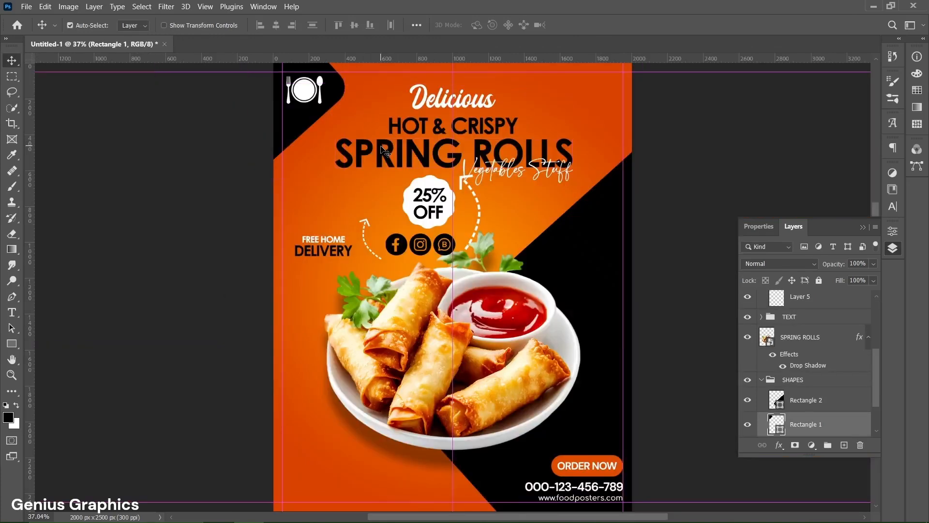
pyautogui.moveTo(430, 204); pyautogui.dragTo(544, 228)
pyautogui.hotkey('ctrl', 't')
pyautogui.click(599, 24)
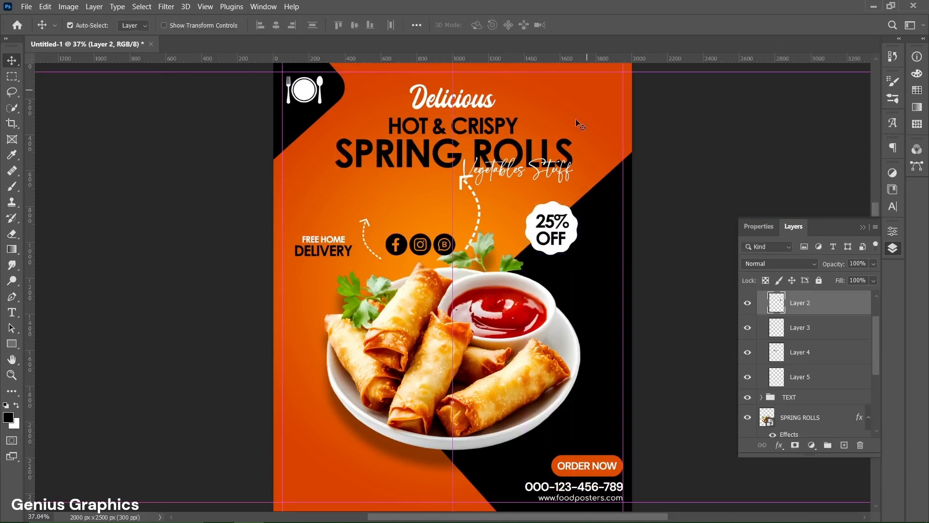
pyautogui.moveTo(470, 186); pyautogui.dragTo(577, 262)
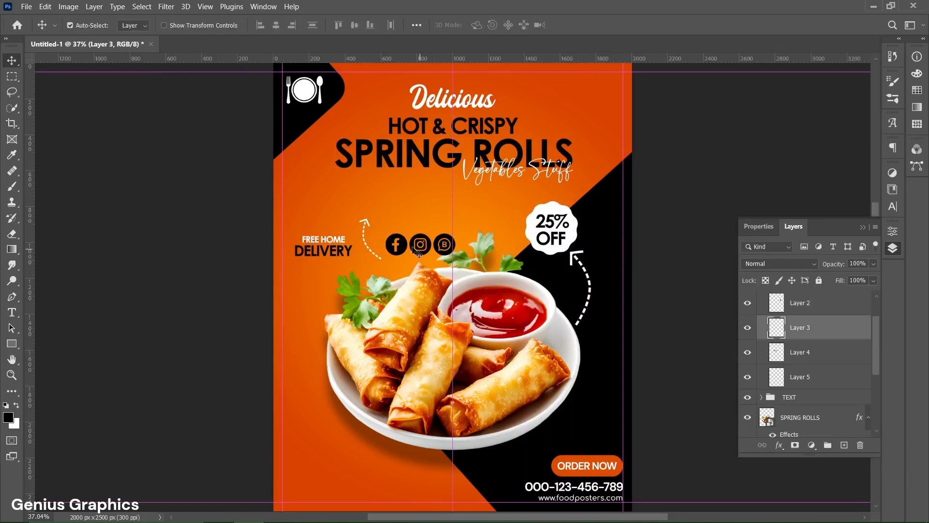
# Move the social media icons to the poster's bottom-left corner and the small dashed arrow beneath the FREE HOME DELIVERY text
pyautogui.moveTo(401, 245); pyautogui.dragTo(299, 492)
pyautogui.moveTo(368, 223); pyautogui.dragTo(329, 276)
# Shift the FREE HOME DELIVERY text slightly down and left so it sits just above the small dashed arrow's tip
pyautogui.scroll(3, 329, 276)
pyautogui.moveTo(312, 237); pyautogui.dragTo(323, 214)
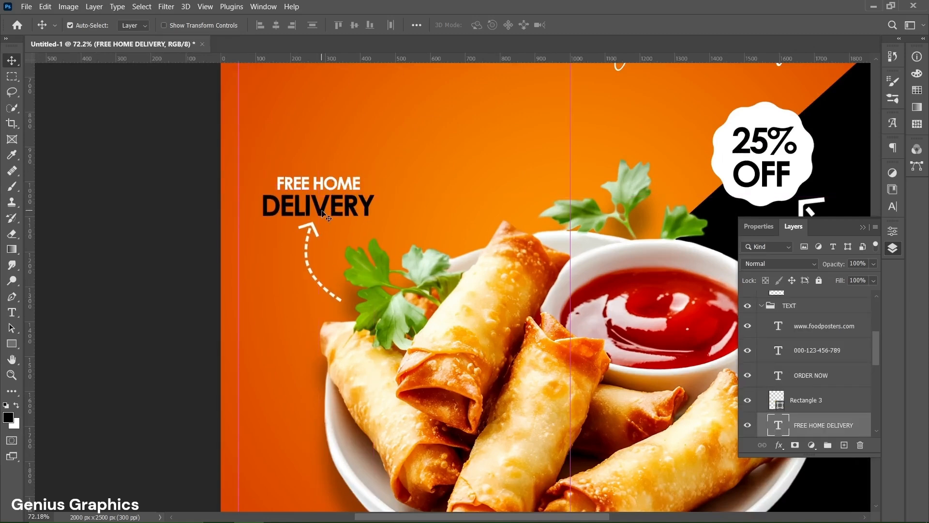
pyautogui.press('Down')
pyautogui.press('Down')
pyautogui.hotkey('shift', 'Left')
pyautogui.press('Down')
pyautogui.hotkey('ctrl', '0')
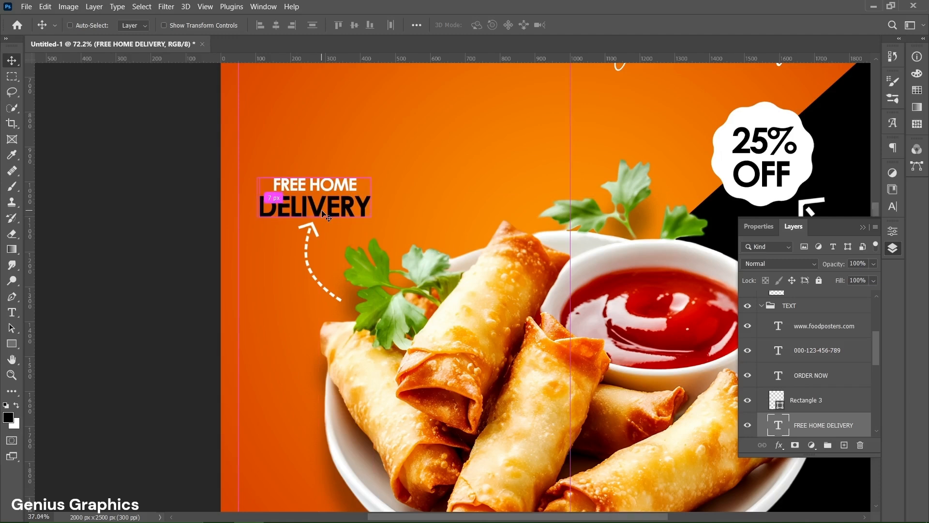
# Fine-tune the placement of the 25% OFF badge and the large dashed arrow pointing at it
pyautogui.click(549, 223)
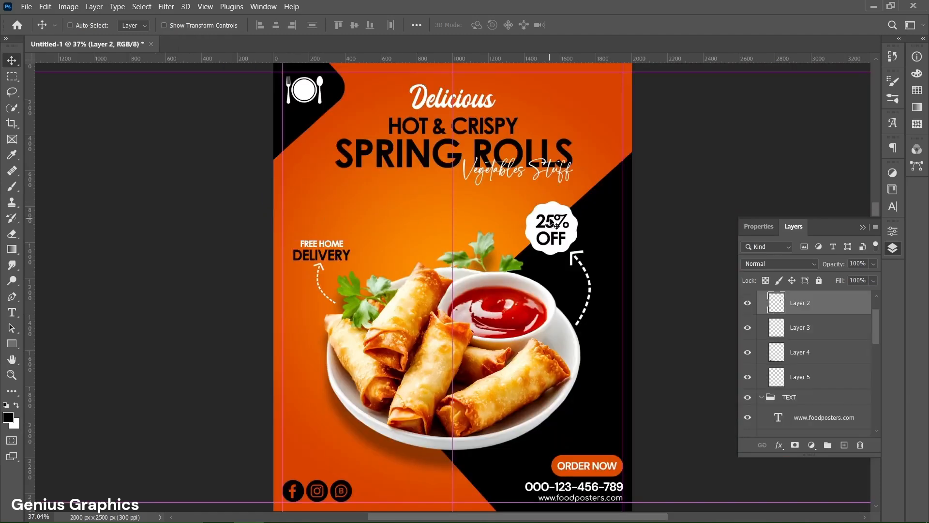
pyautogui.scroll(2, 552, 222)
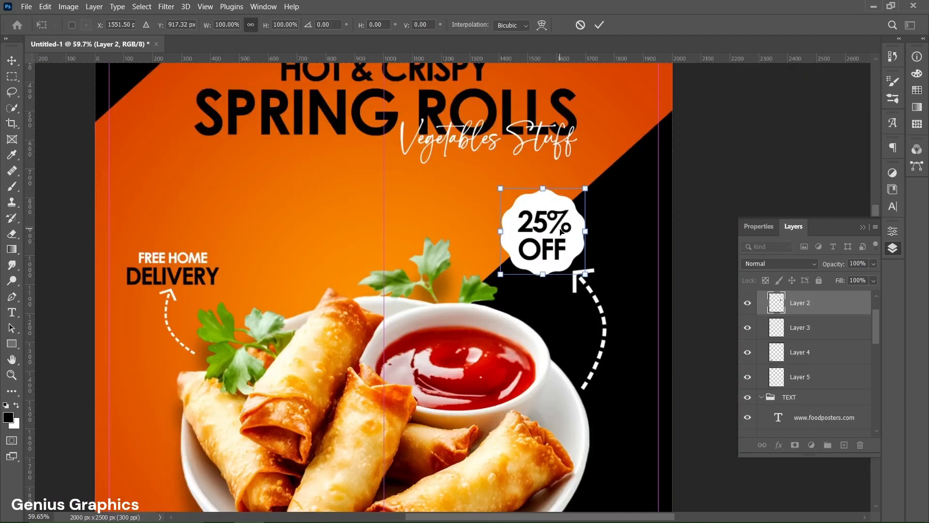
pyautogui.click(585, 281)
pyautogui.click(576, 284)
pyautogui.hotkey('ctrl', '0')
# Place the OVERLAY image embedded above the collapsed ICONS,LOGO group and scale it from its center to about 169% to cover the poster
pyautogui.scroll(2, 820, 309)
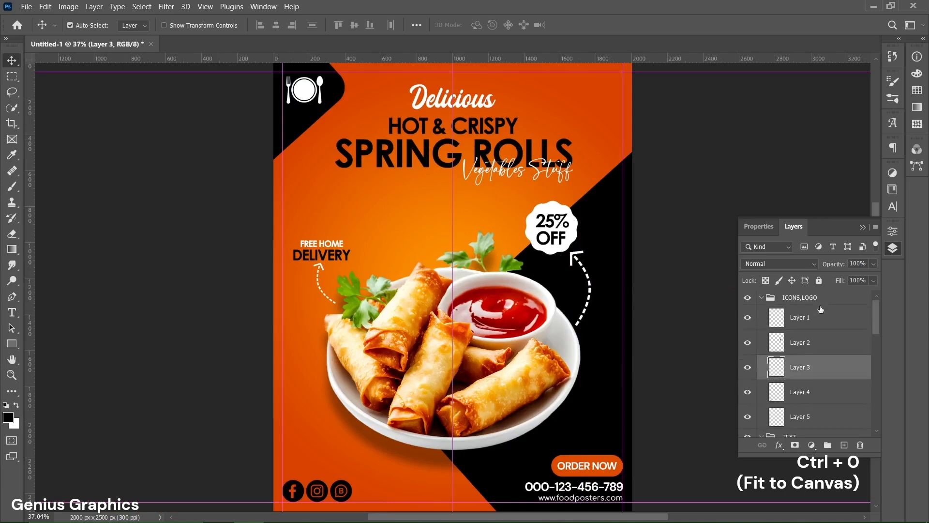
pyautogui.click(763, 299)
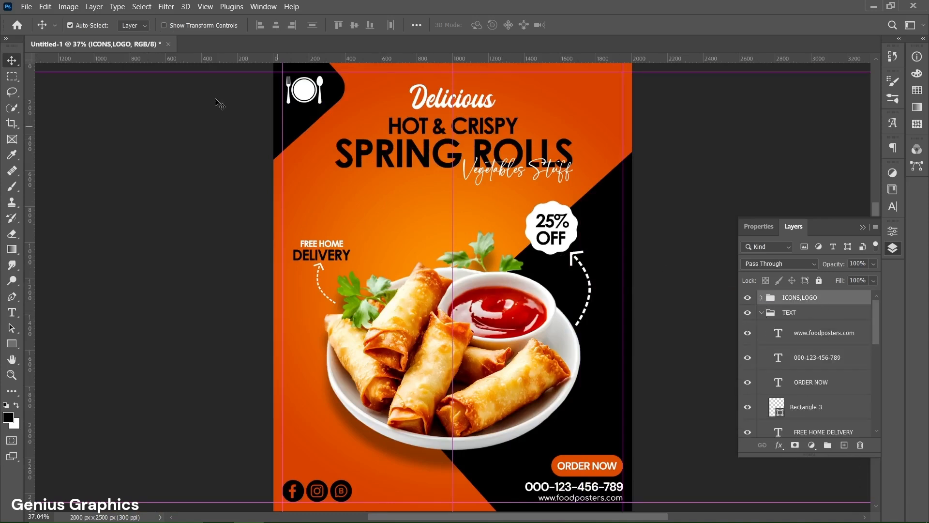
pyautogui.click(30, 7)
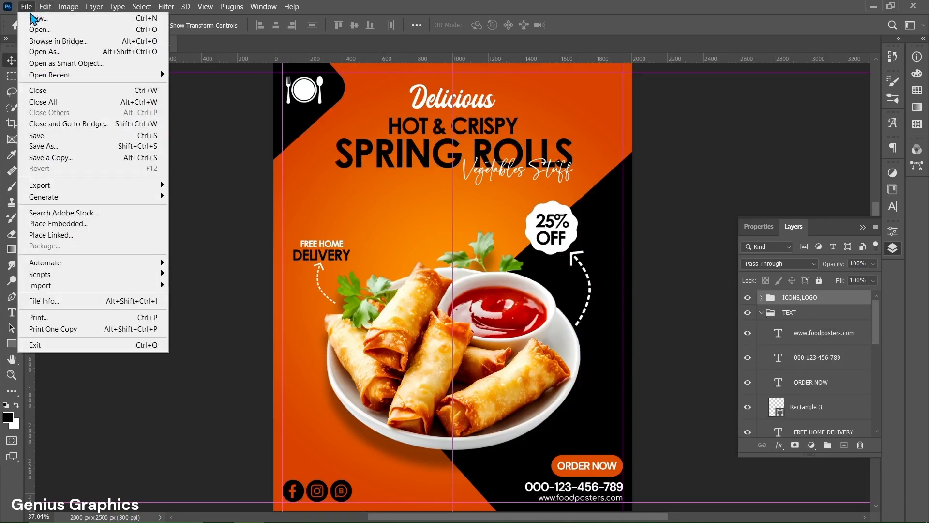
pyautogui.click(31, 224)
pyautogui.click(292, 137)
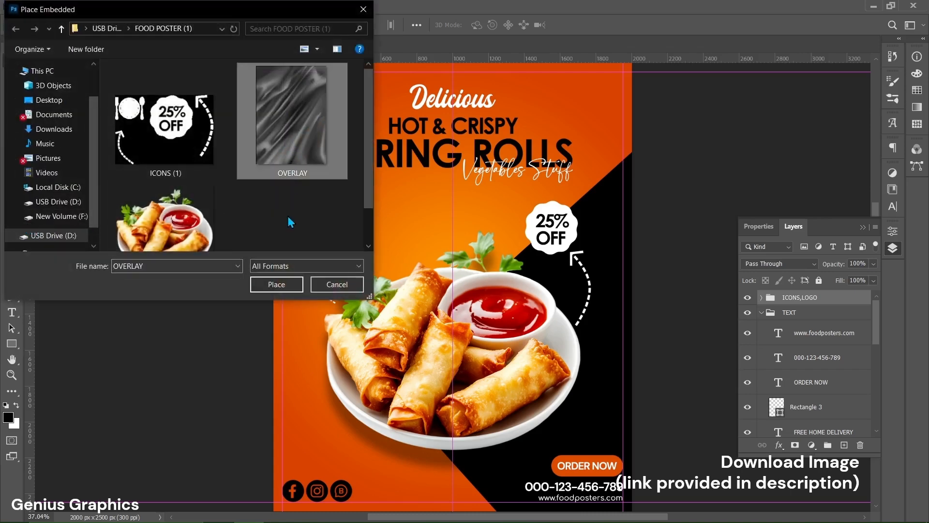
pyautogui.click(282, 285)
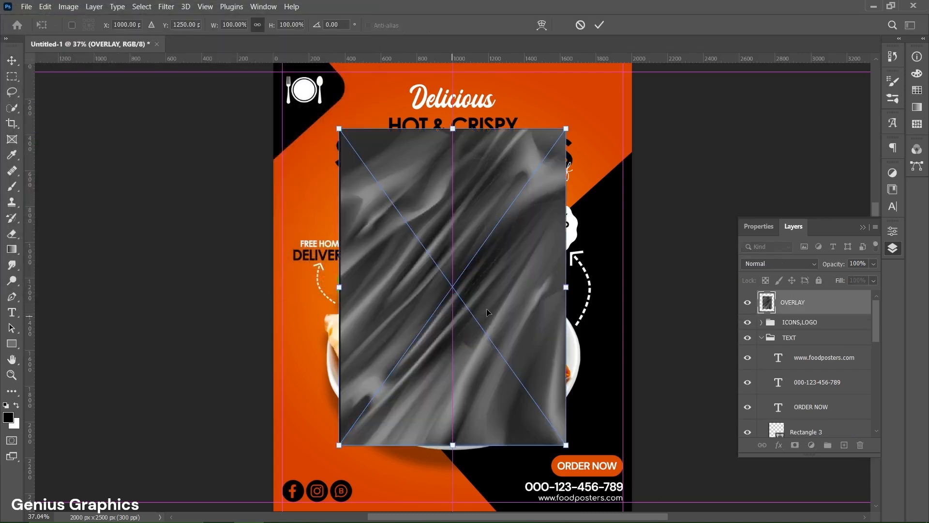
pyautogui.moveTo(560, 288); pyautogui.dragTo(640, 291)
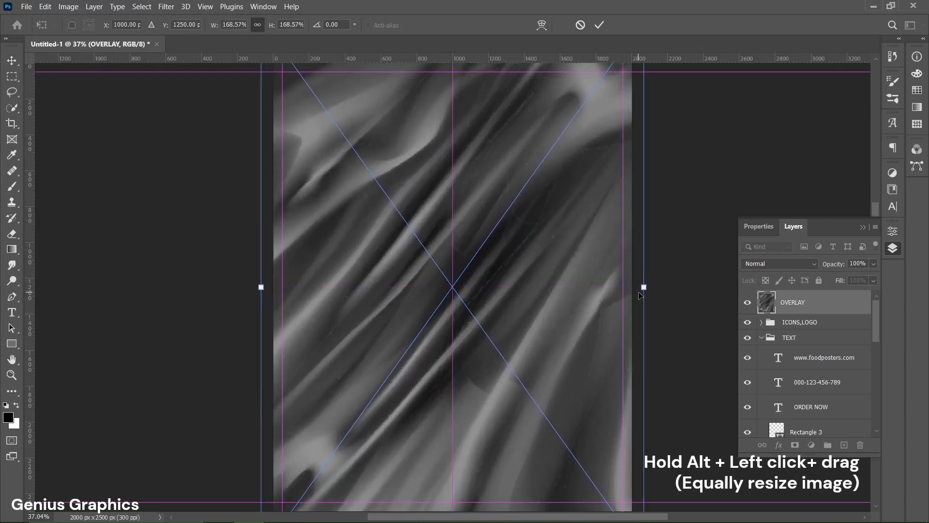
pyautogui.click(605, 24)
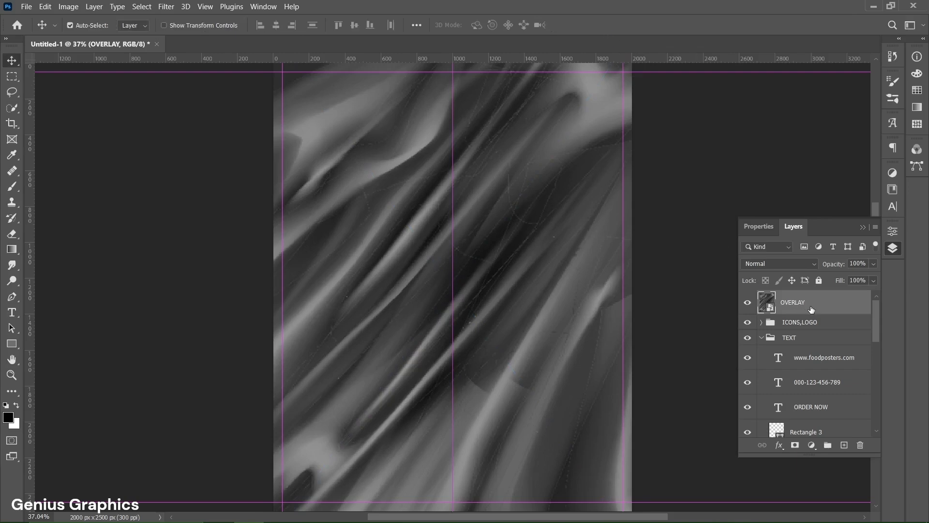
# Set the OVERLAY layer's blend mode to Screen and its opacity to 55%
pyautogui.click(801, 264)
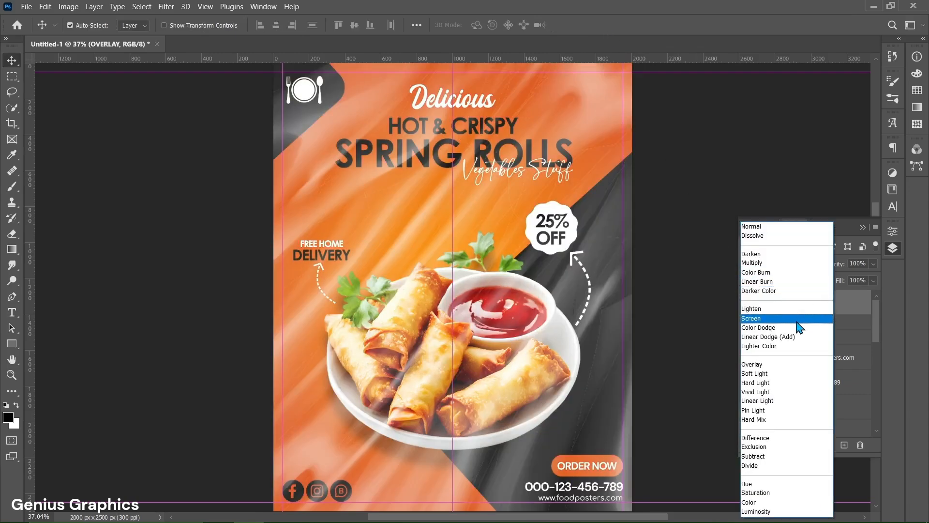
pyautogui.click(800, 318)
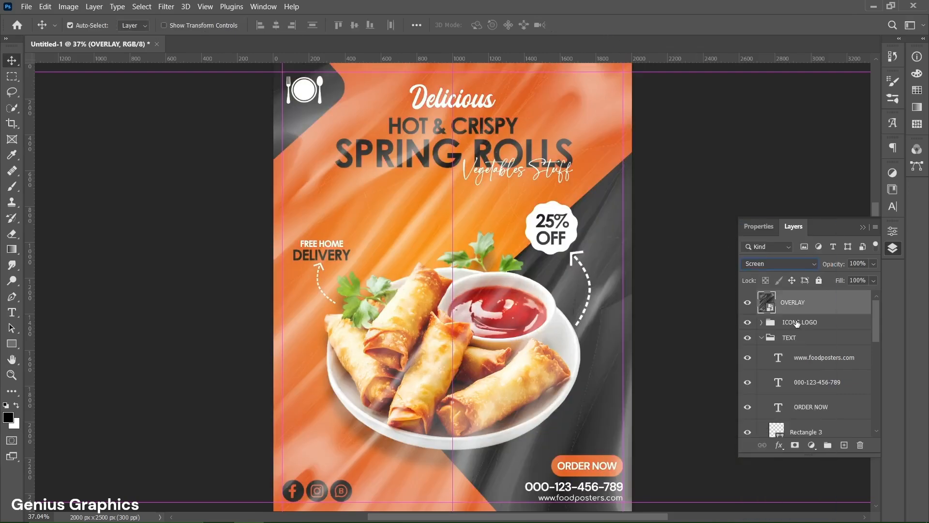
pyautogui.click(853, 264)
pyautogui.write('55')
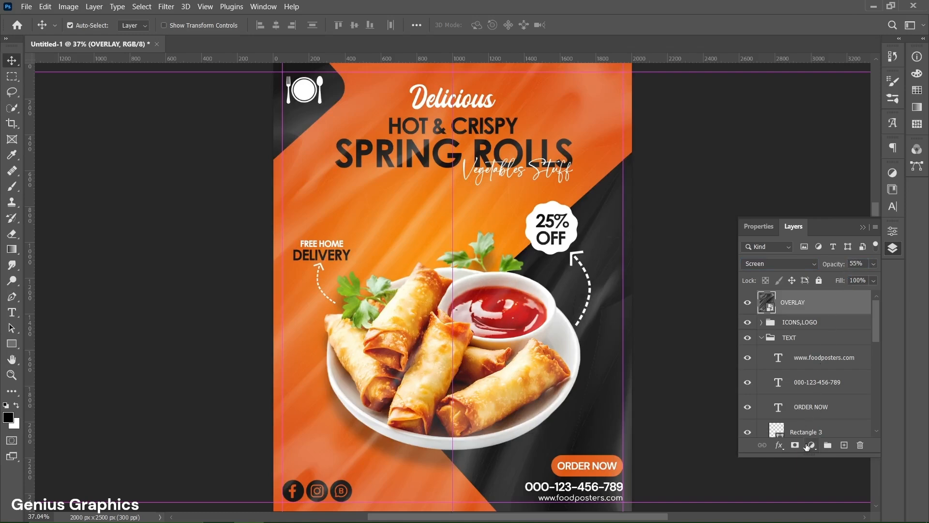
# Add a Brightness/Contrast adjustment layer above OVERLAY with brightness 1 and contrast 35
pyautogui.click(812, 445)
pyautogui.click(840, 272)
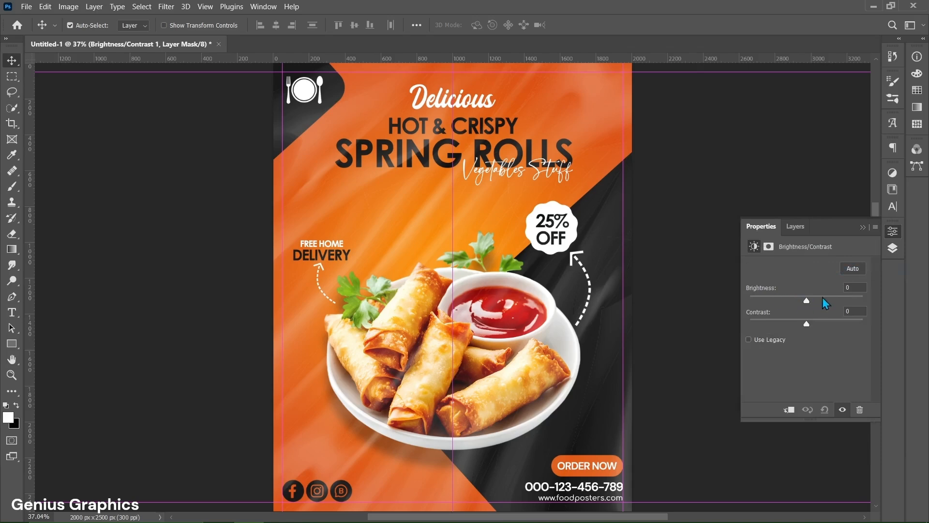
pyautogui.click(849, 287)
pyautogui.write('1')
pyautogui.click(848, 312)
pyautogui.write('35')
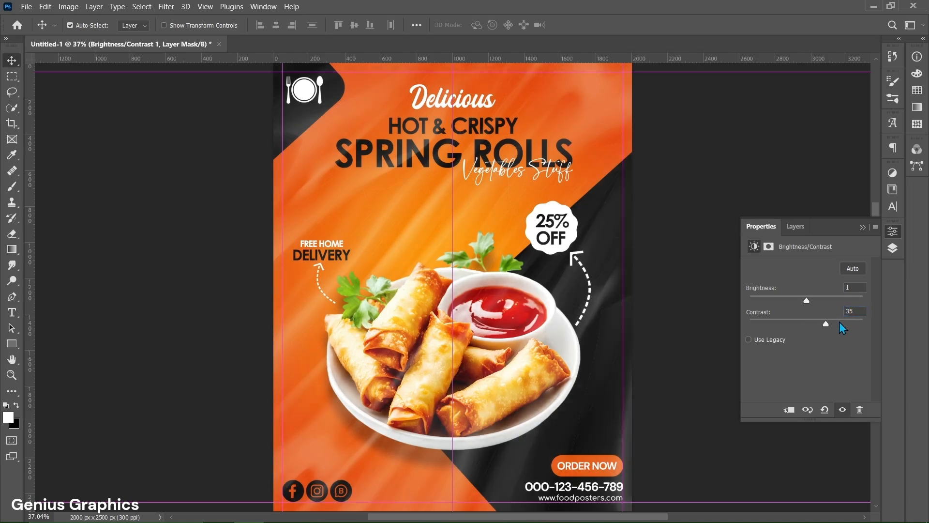
# Group the Brightness/Contrast adjustment and the OVERLAY layer, and name the group OVERLAY
pyautogui.click(794, 227)
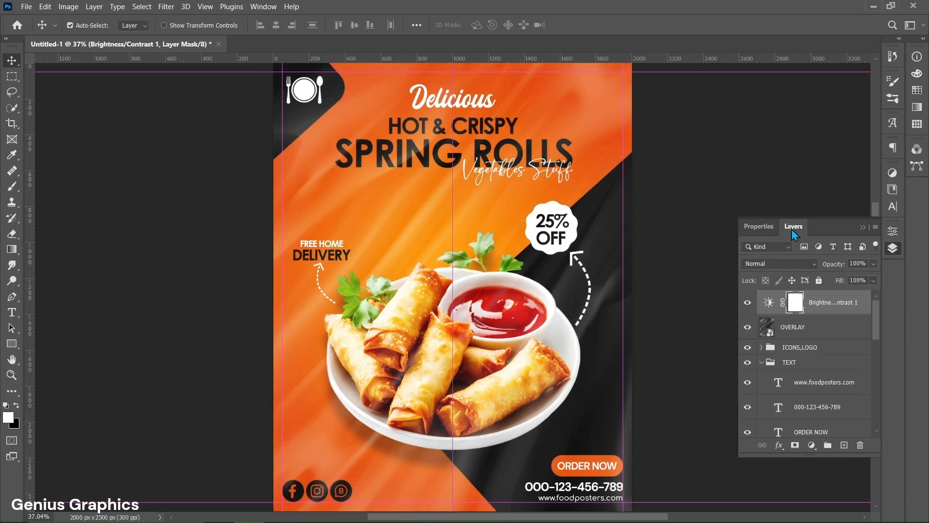
pyautogui.keyDown('shift'); pyautogui.click(824, 331); pyautogui.keyUp('shift')
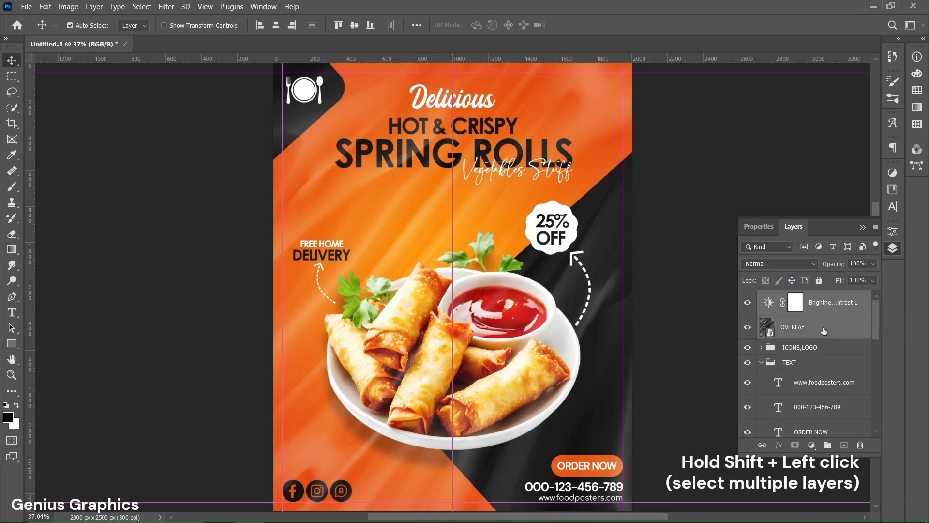
pyautogui.click(828, 446)
pyautogui.doubleClick(792, 297)
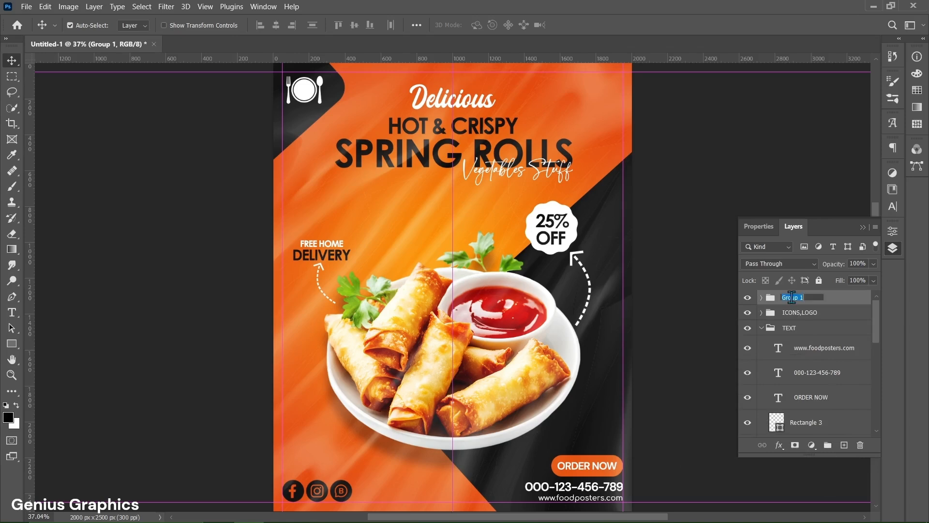
pyautogui.write('OVERLAY')
pyautogui.click(839, 303)
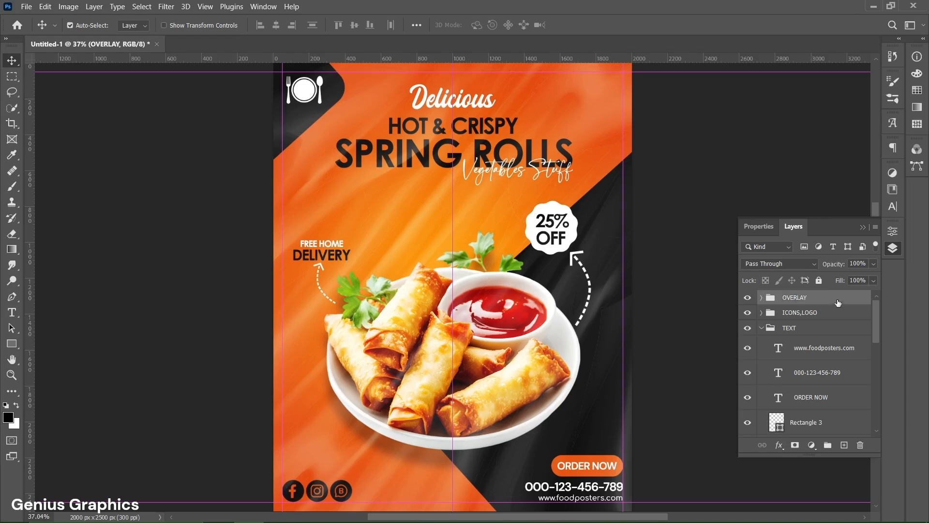
# Duplicate the OVERLAY group and set the copy's opacity to 18%
pyautogui.hotkey('ctrl', 'j')
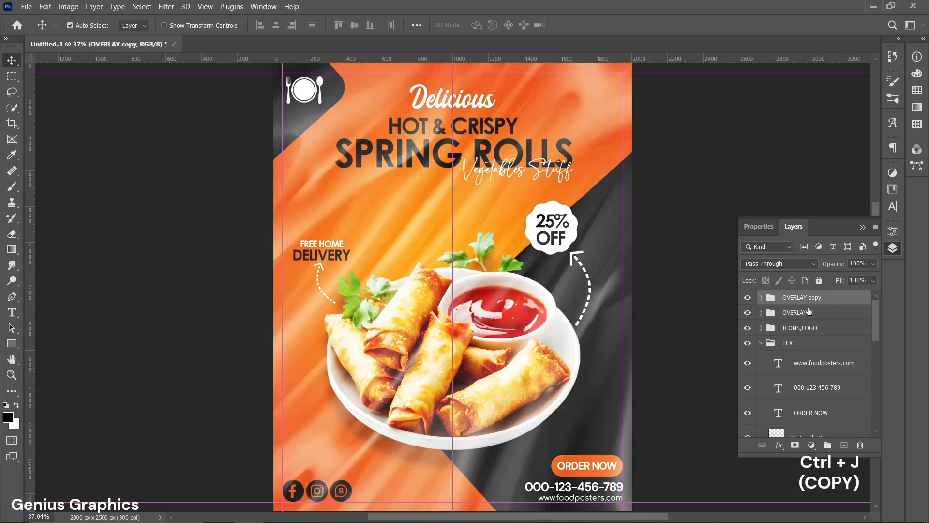
pyautogui.click(865, 264)
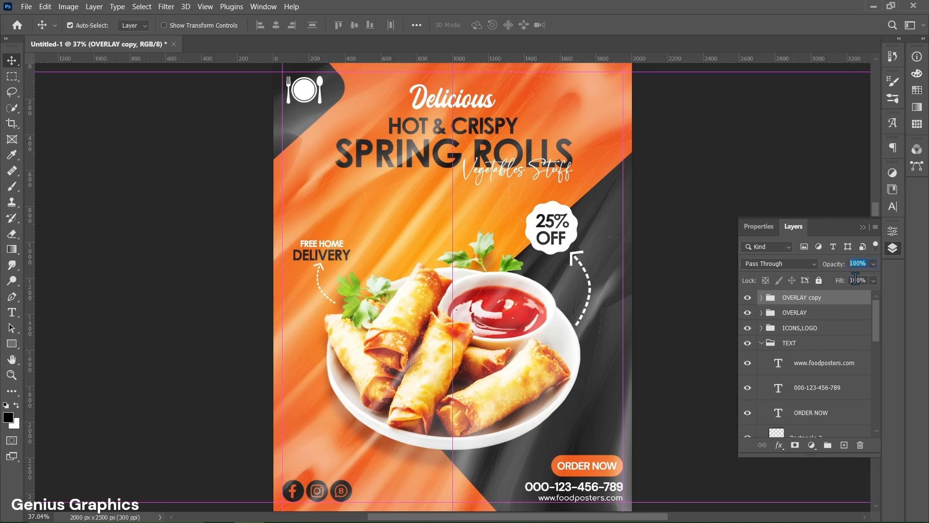
pyautogui.write('18')
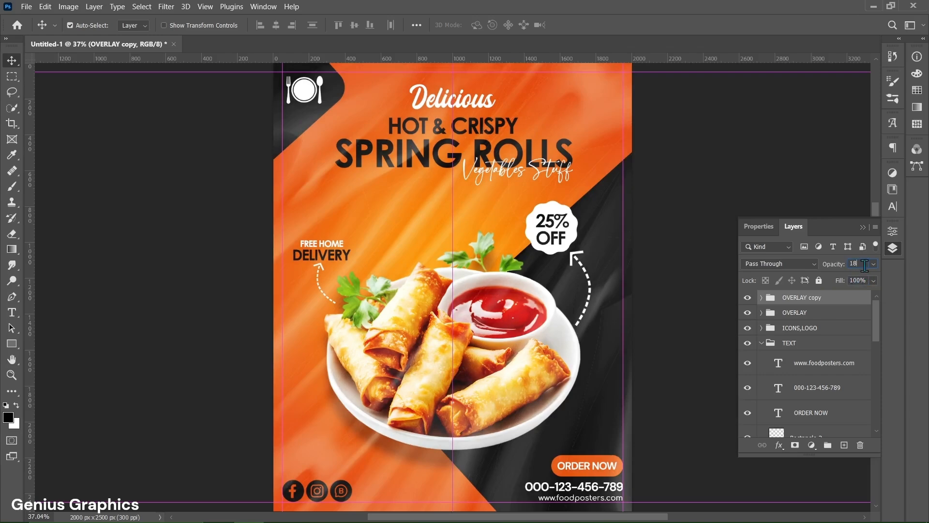
pyautogui.press('Return')
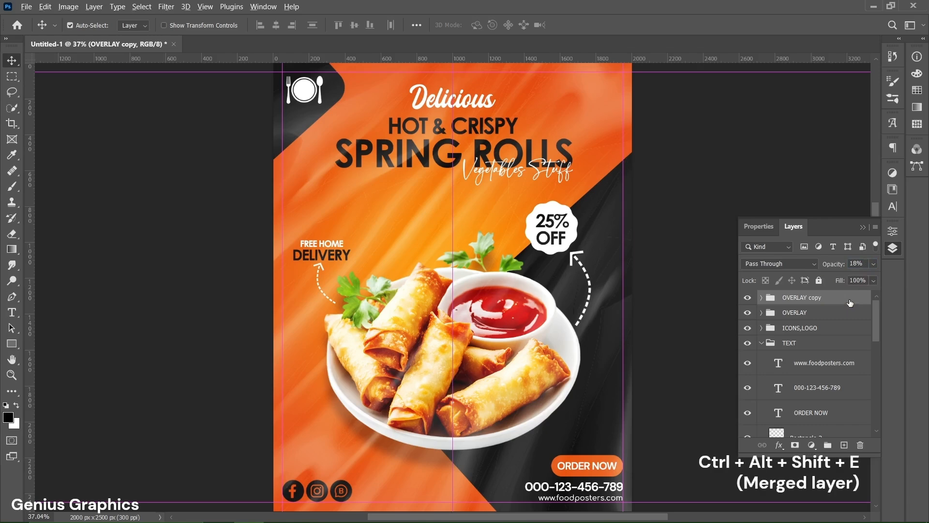
# Stamp all visible layers into a new merged layer at the top of the stack and name it FINAL
pyautogui.hotkey('ctrl', 'alt', 'shift', 'e')
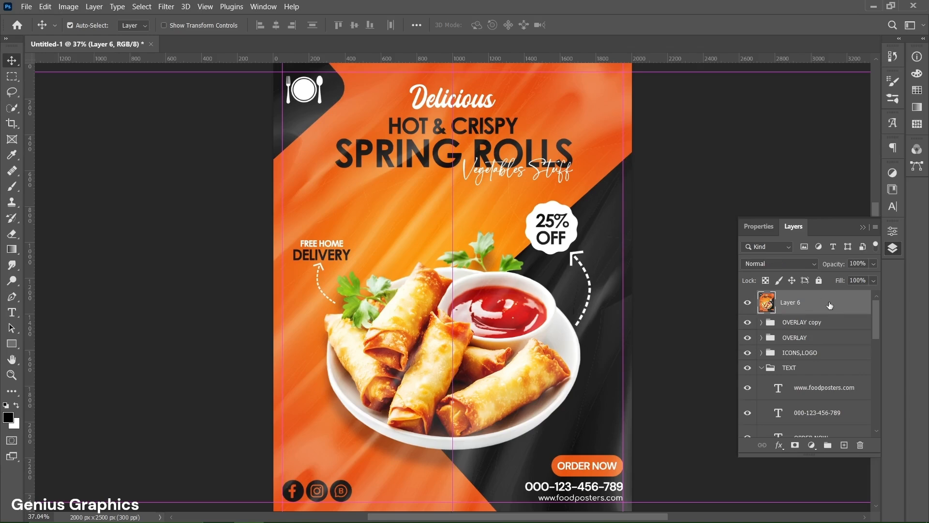
pyautogui.doubleClick(799, 303)
pyautogui.write('FINAL')
pyautogui.press('Return')
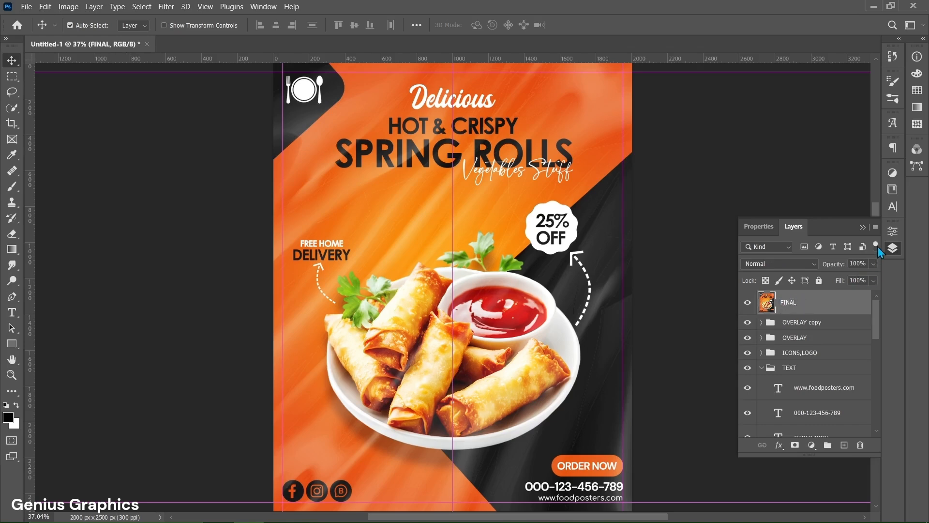
# Collapse the layer list out of the way and clear all guides from the poster
pyautogui.click(863, 228)
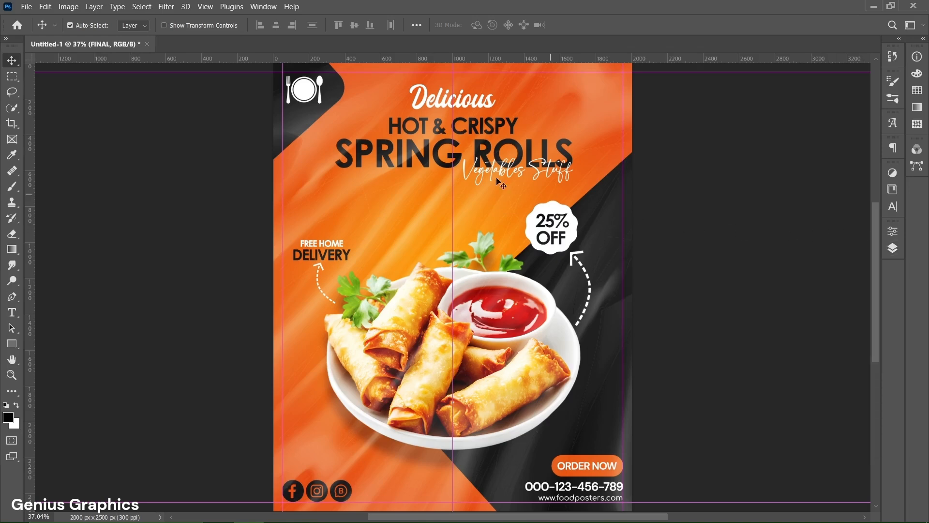
pyautogui.click(205, 6)
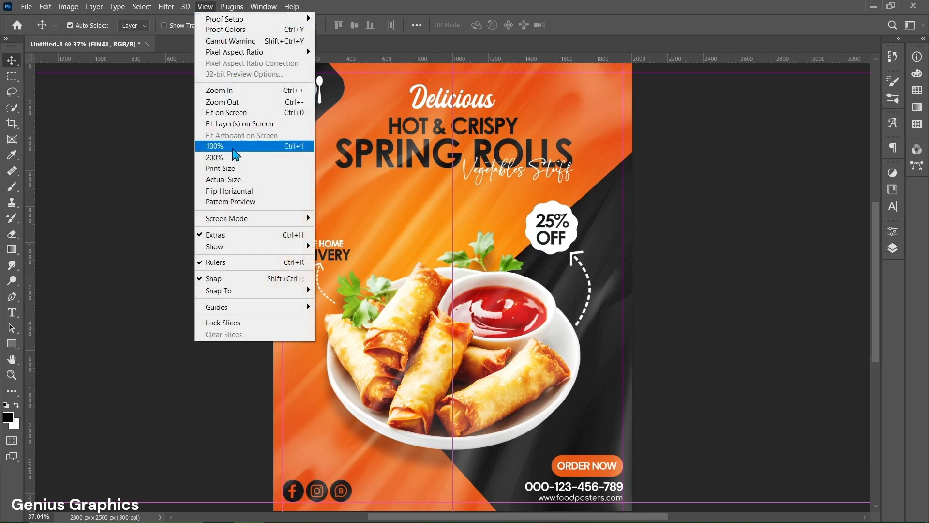
pyautogui.moveTo(235, 309)
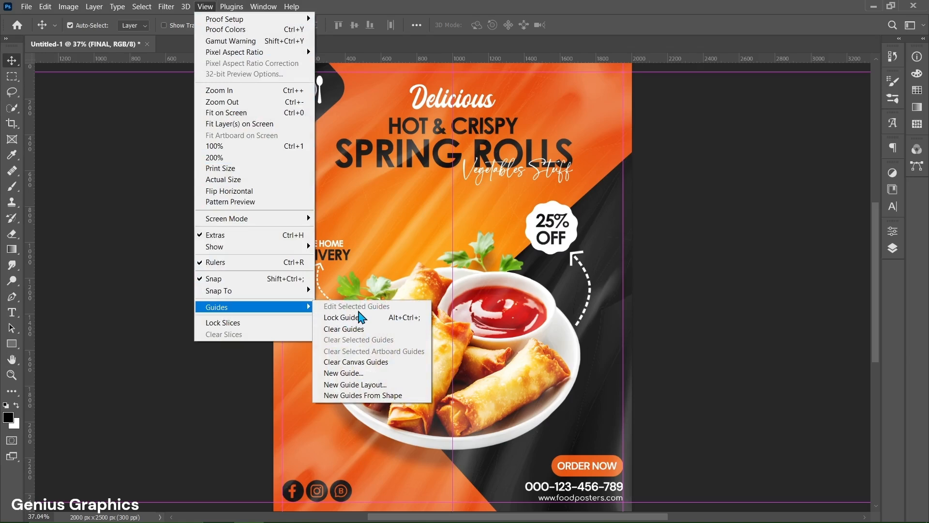
pyautogui.click(344, 329)
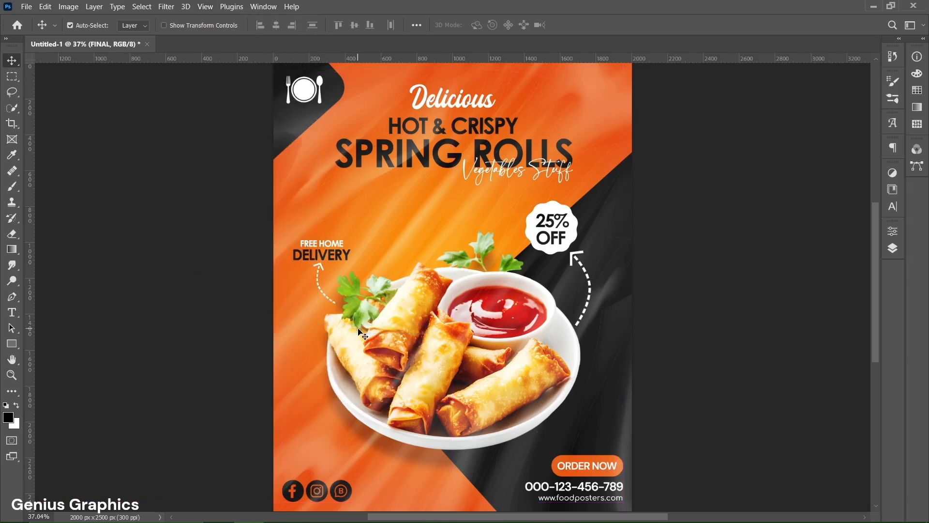